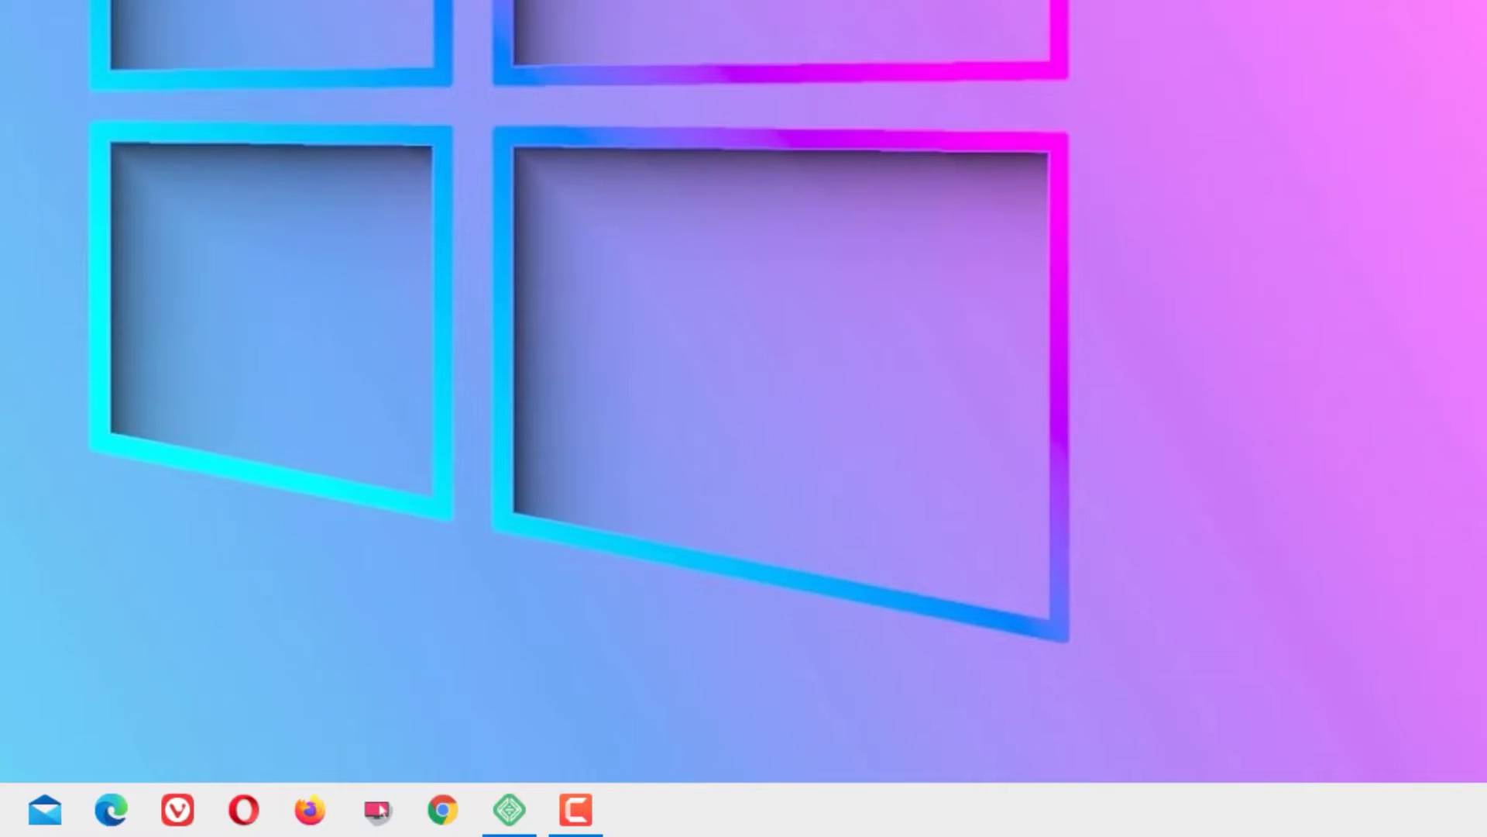
# - Open Task Manager and display the list of startup apps
pyautogui.rightClick(742, 821)
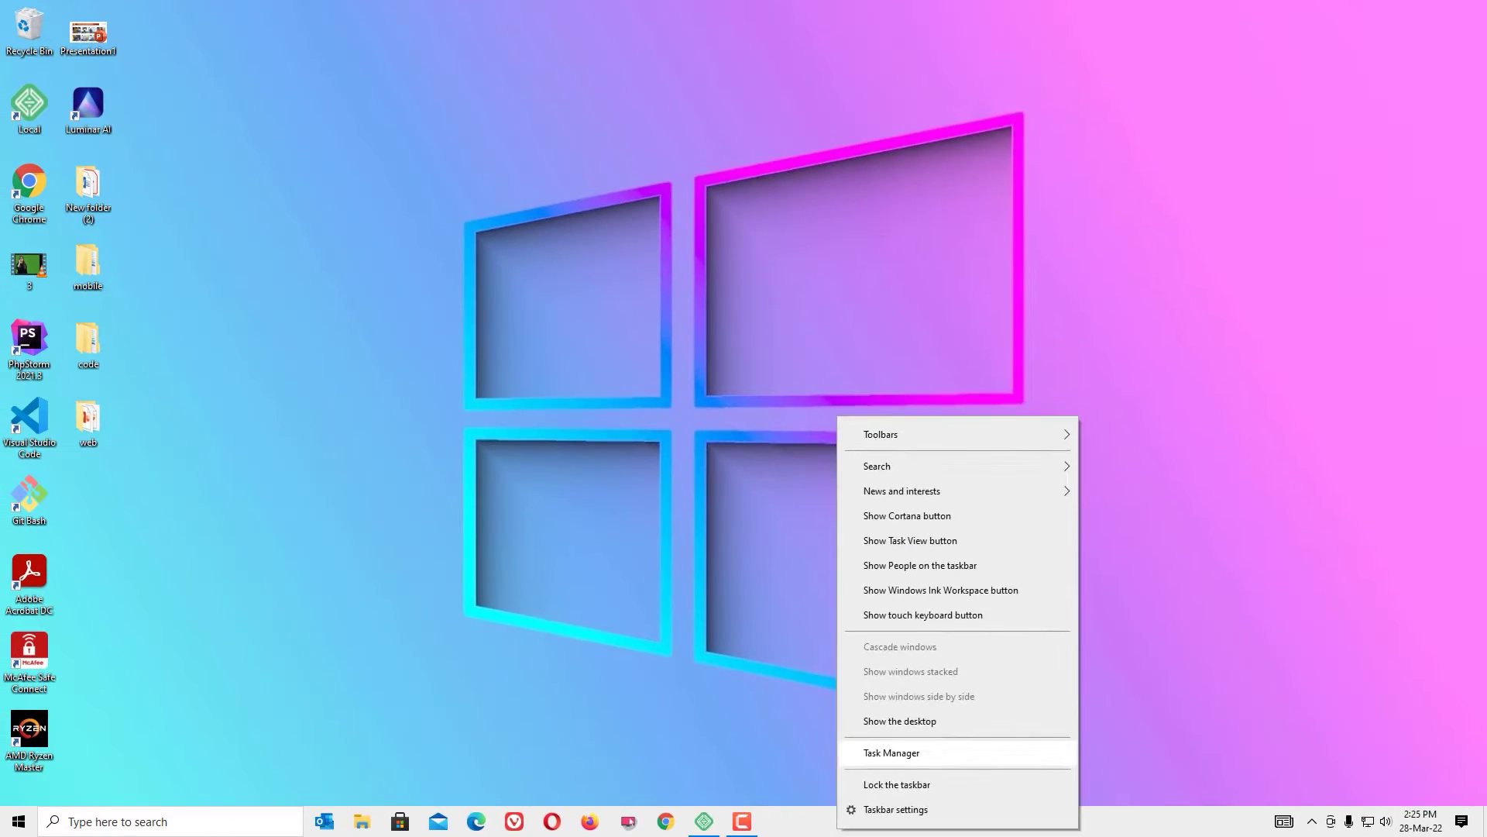
pyautogui.click(837, 689)
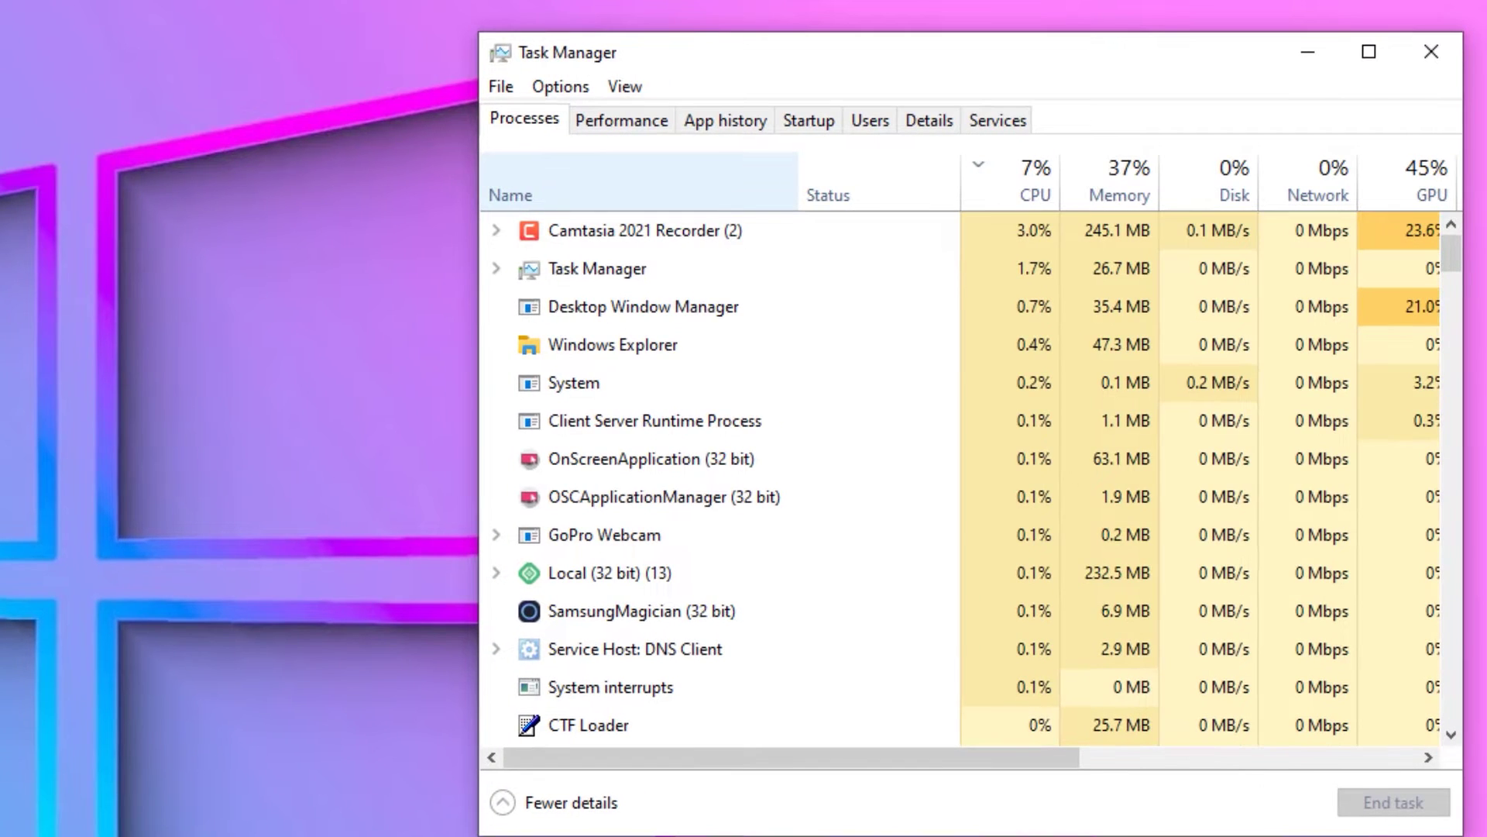
pyautogui.click(809, 121)
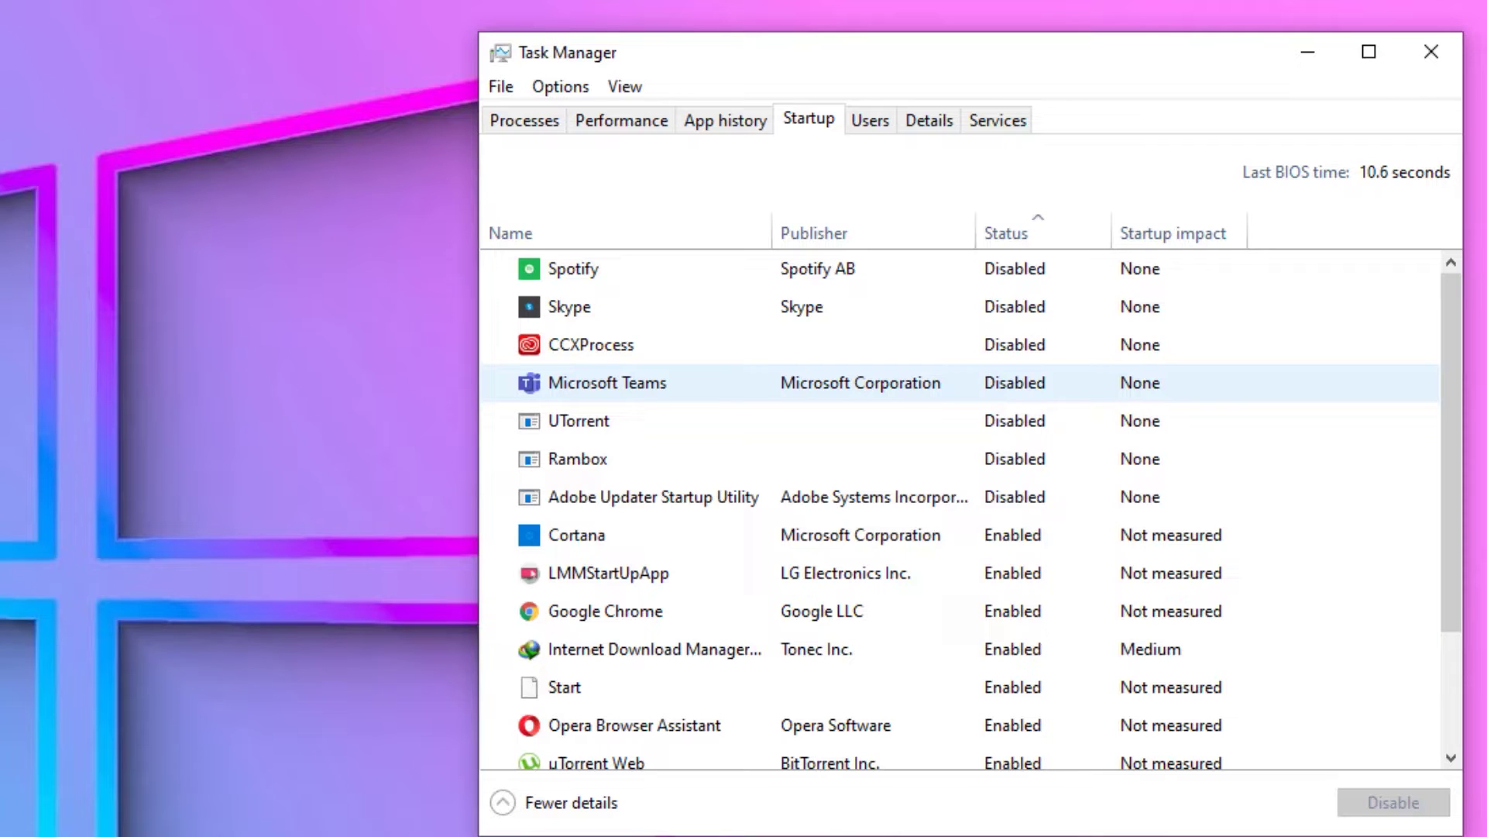
# - Disable Cortana so it does not launch at Windows startup
pyautogui.click(589, 269)
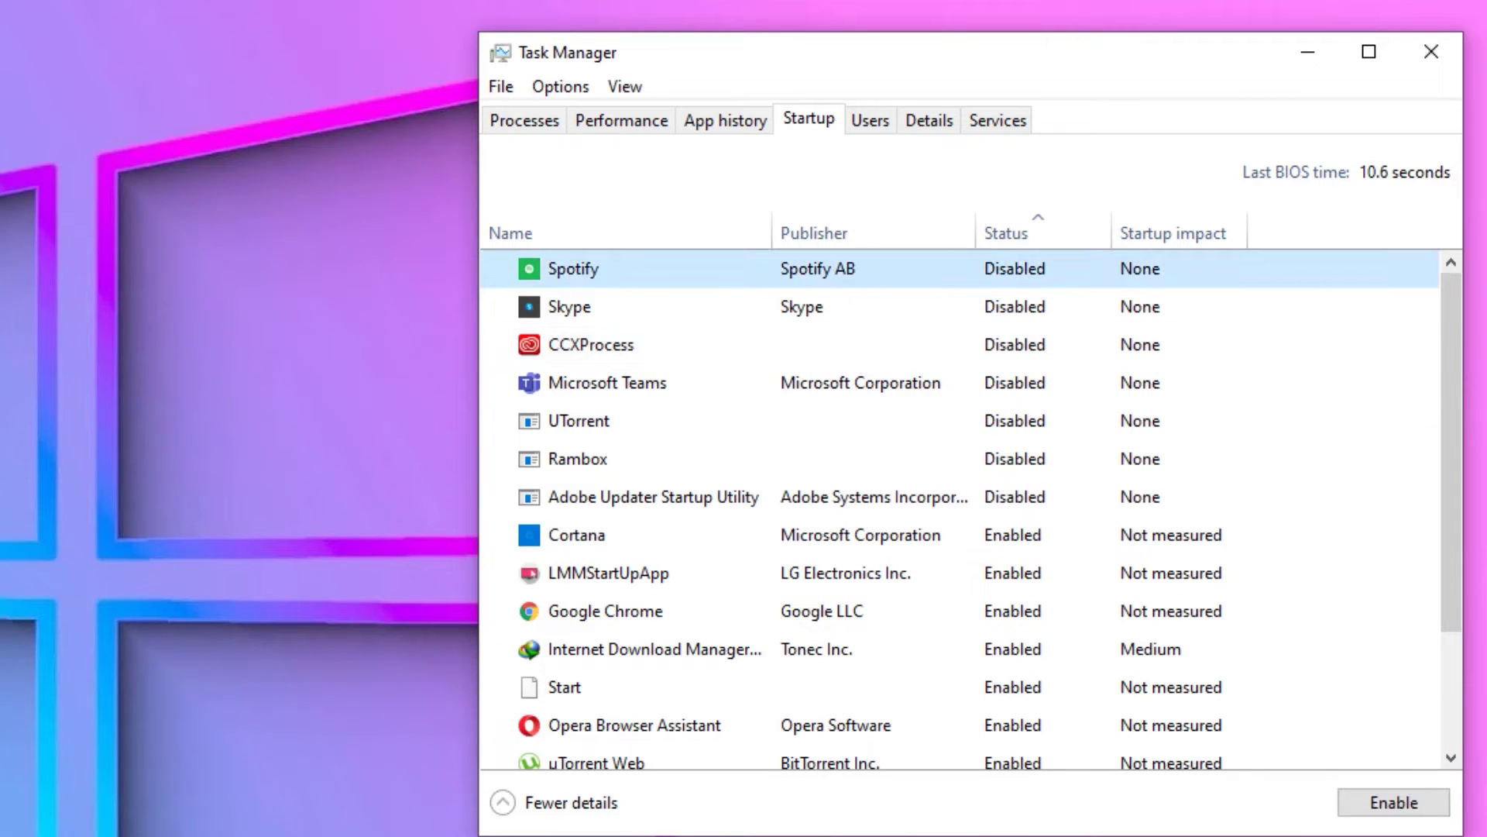
pyautogui.click(591, 345)
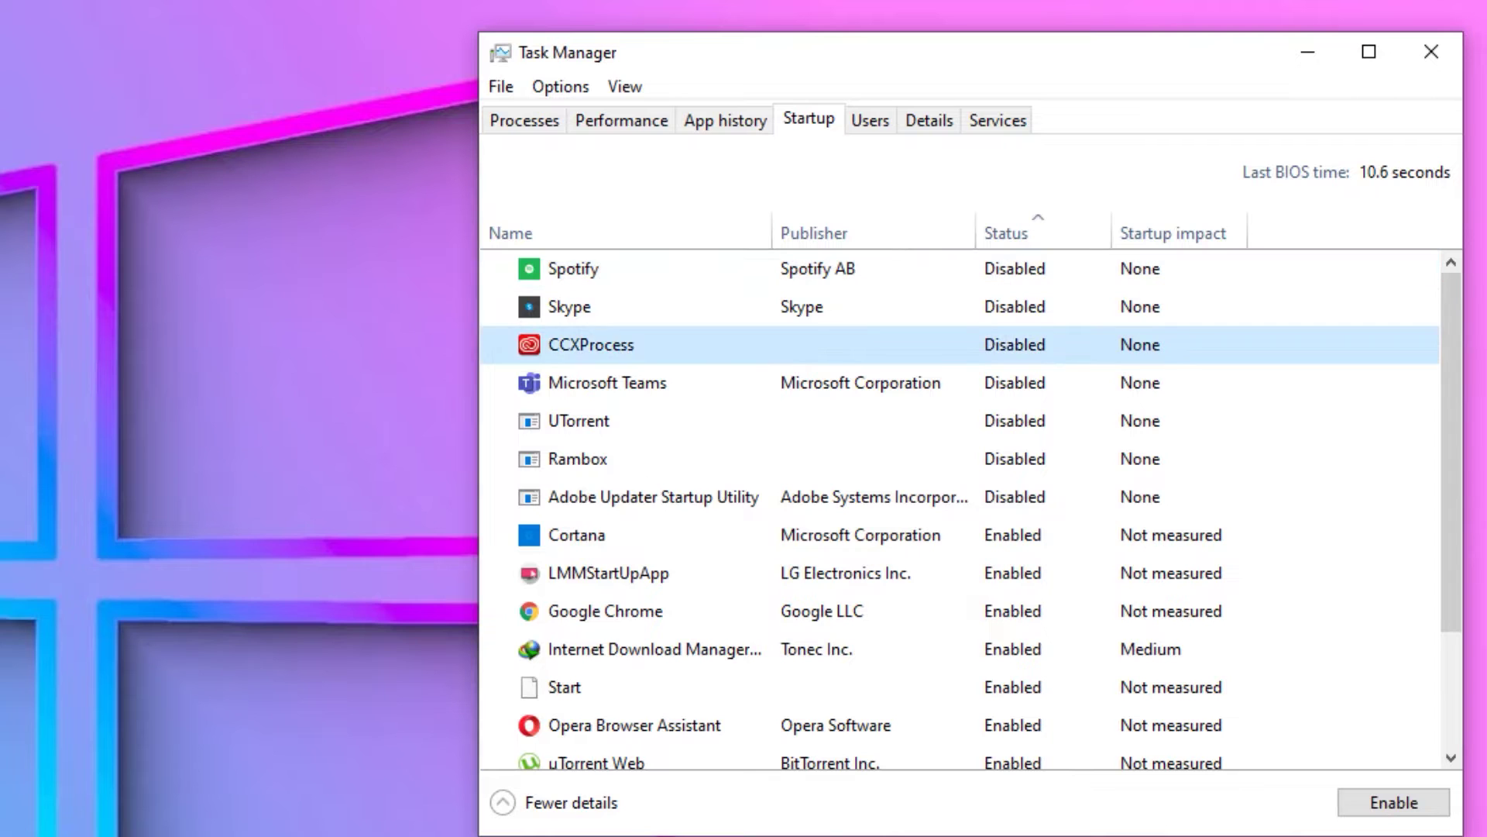
pyautogui.click(573, 535)
pyautogui.rightClick(593, 534)
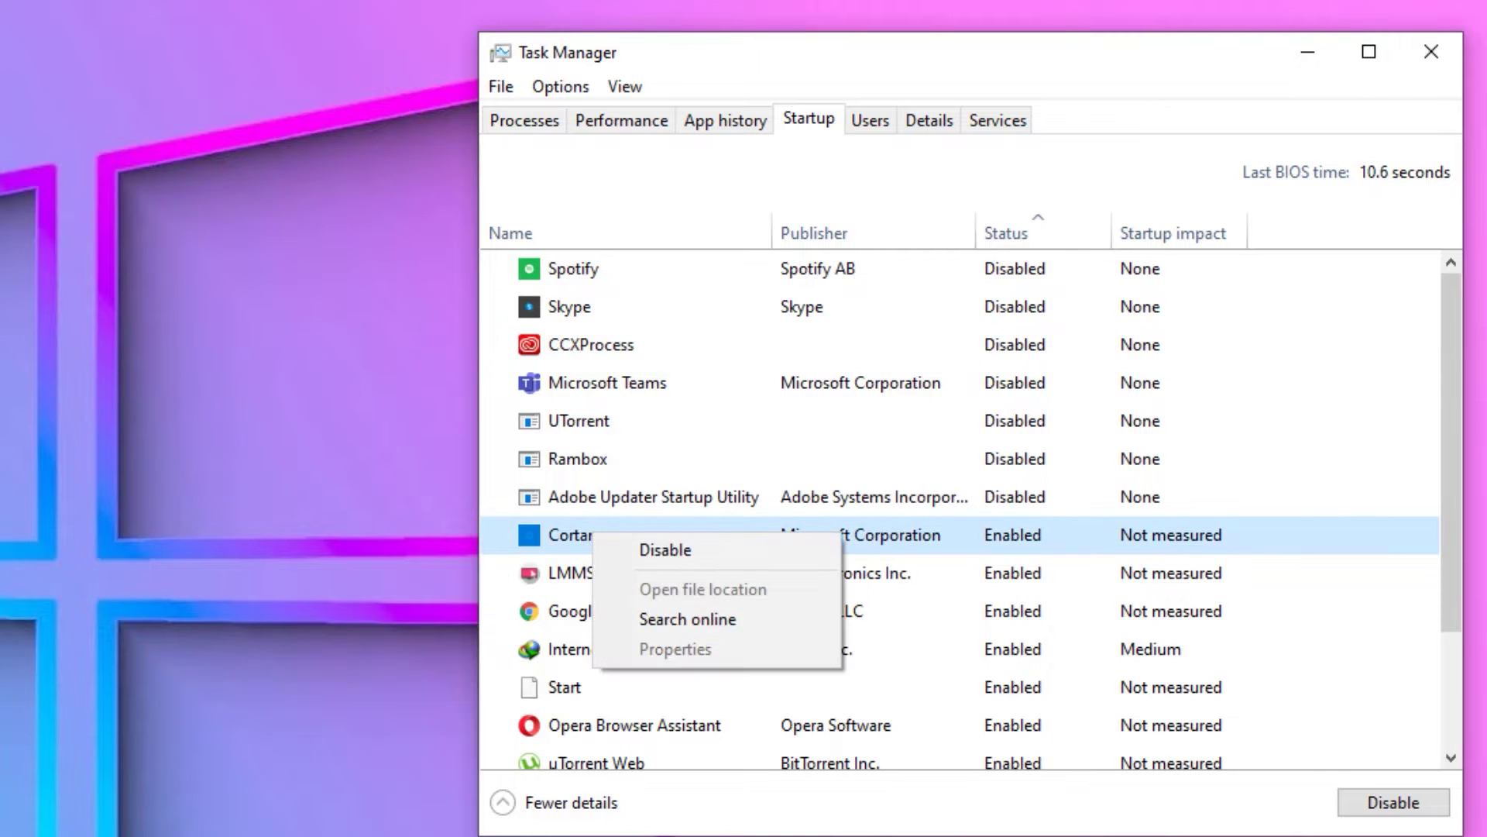
pyautogui.click(666, 550)
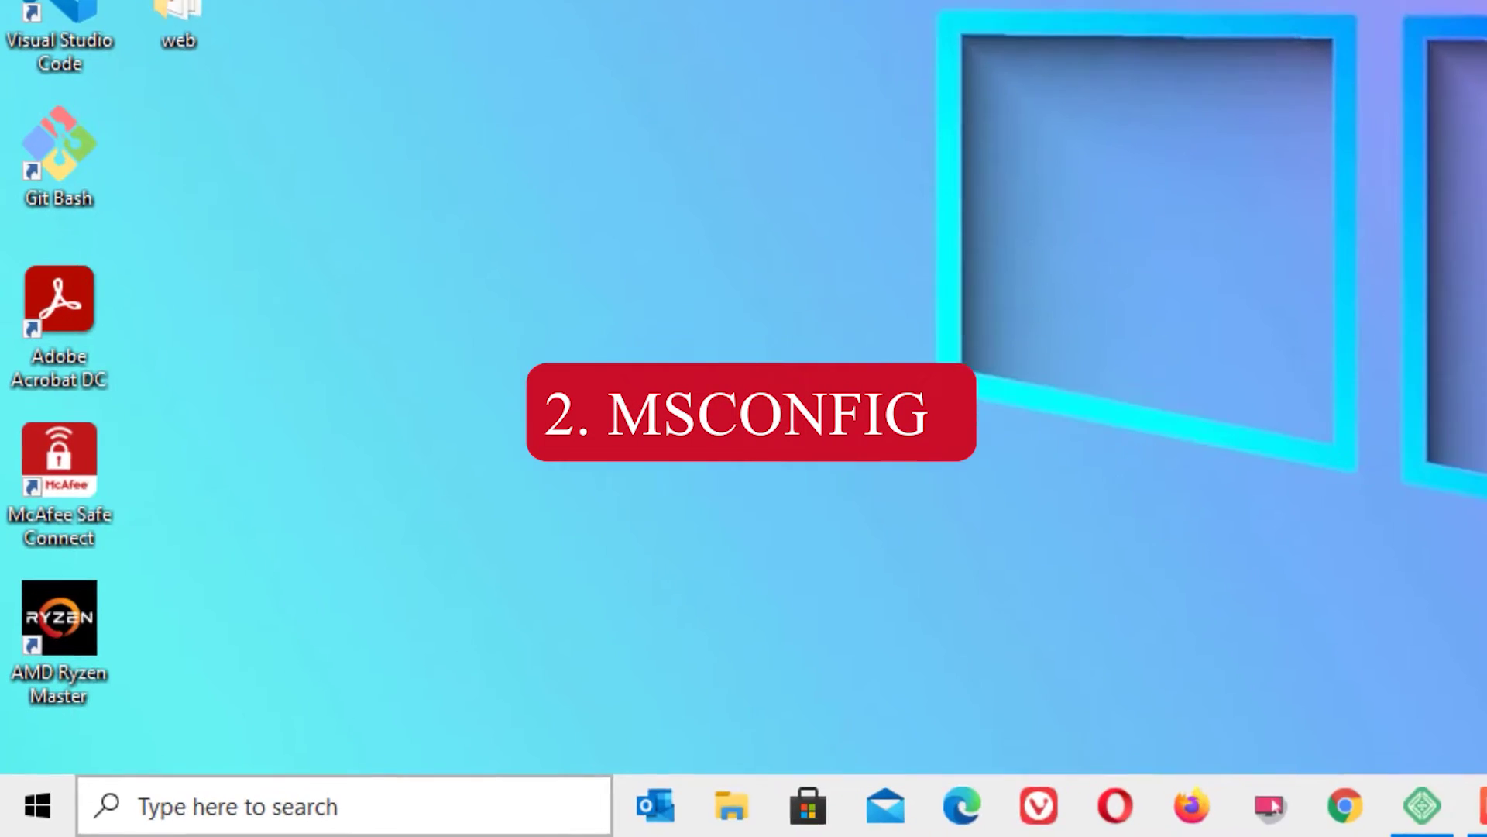
# - Open System Configuration by running msconfig from the Run dialog
pyautogui.click(155, 821)
pyautogui.write('run')
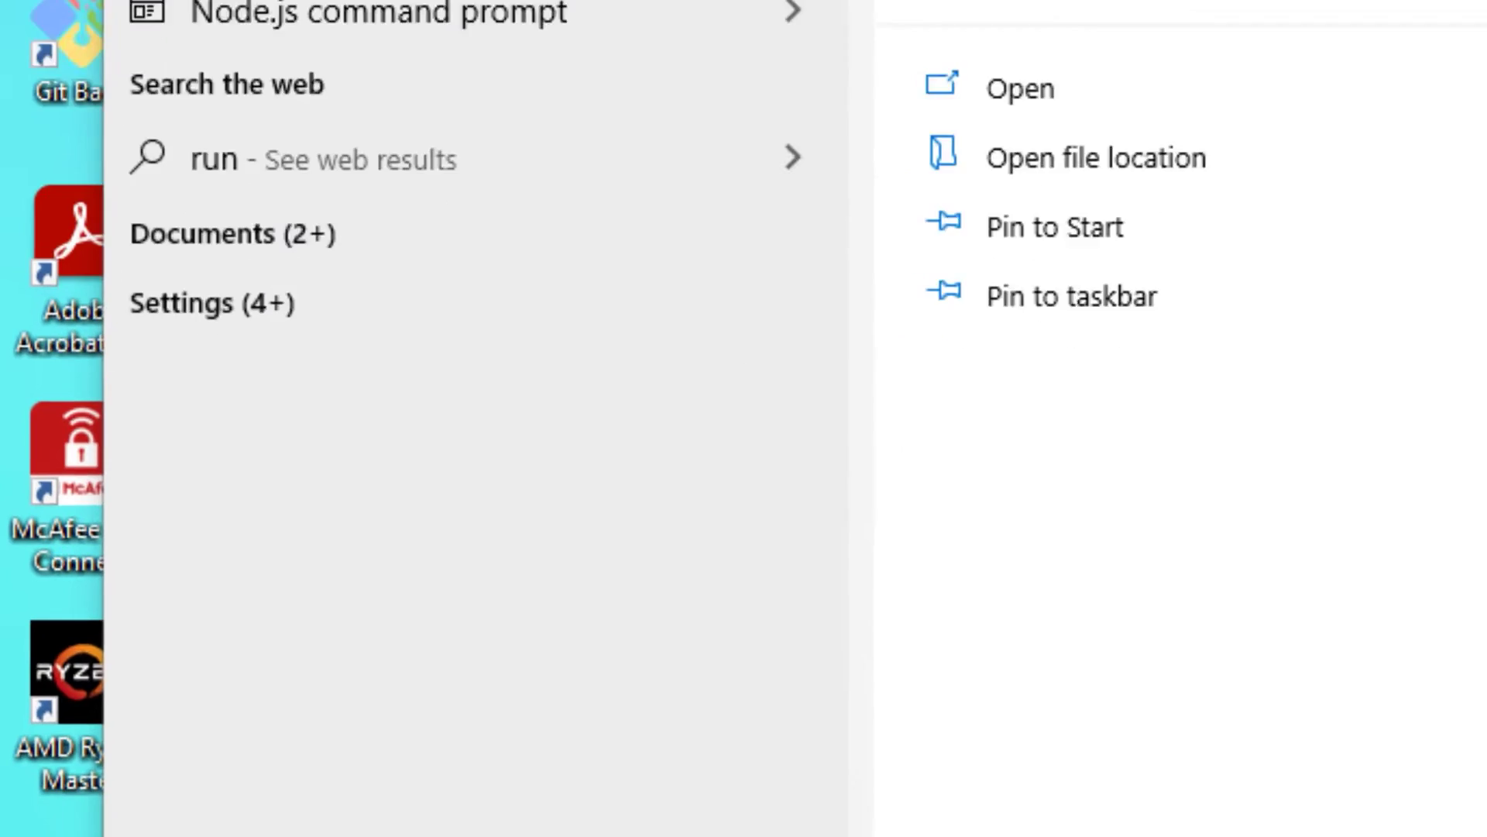
pyautogui.press('Return')
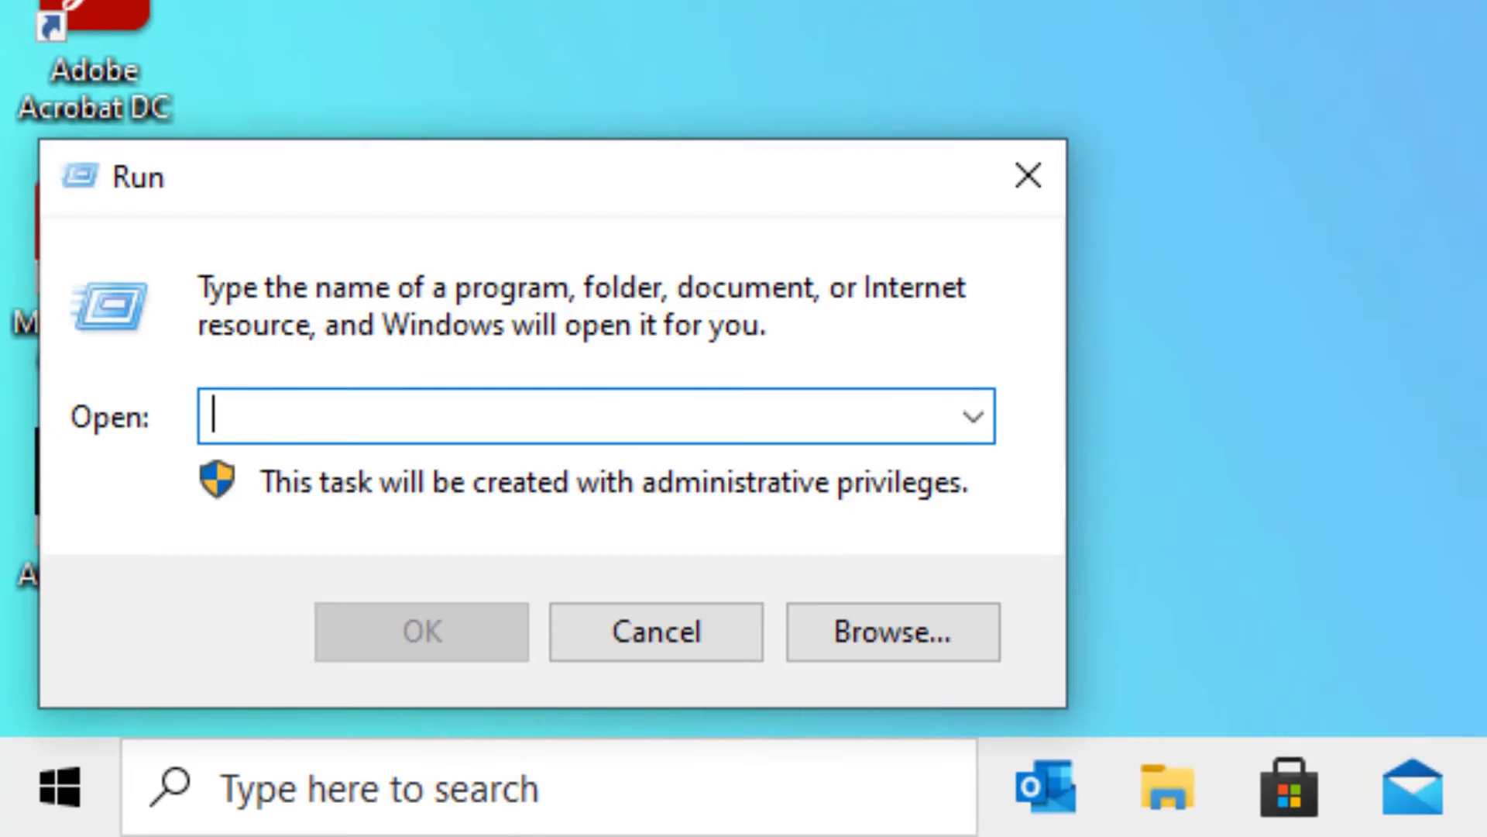
pyautogui.write('msconfig')
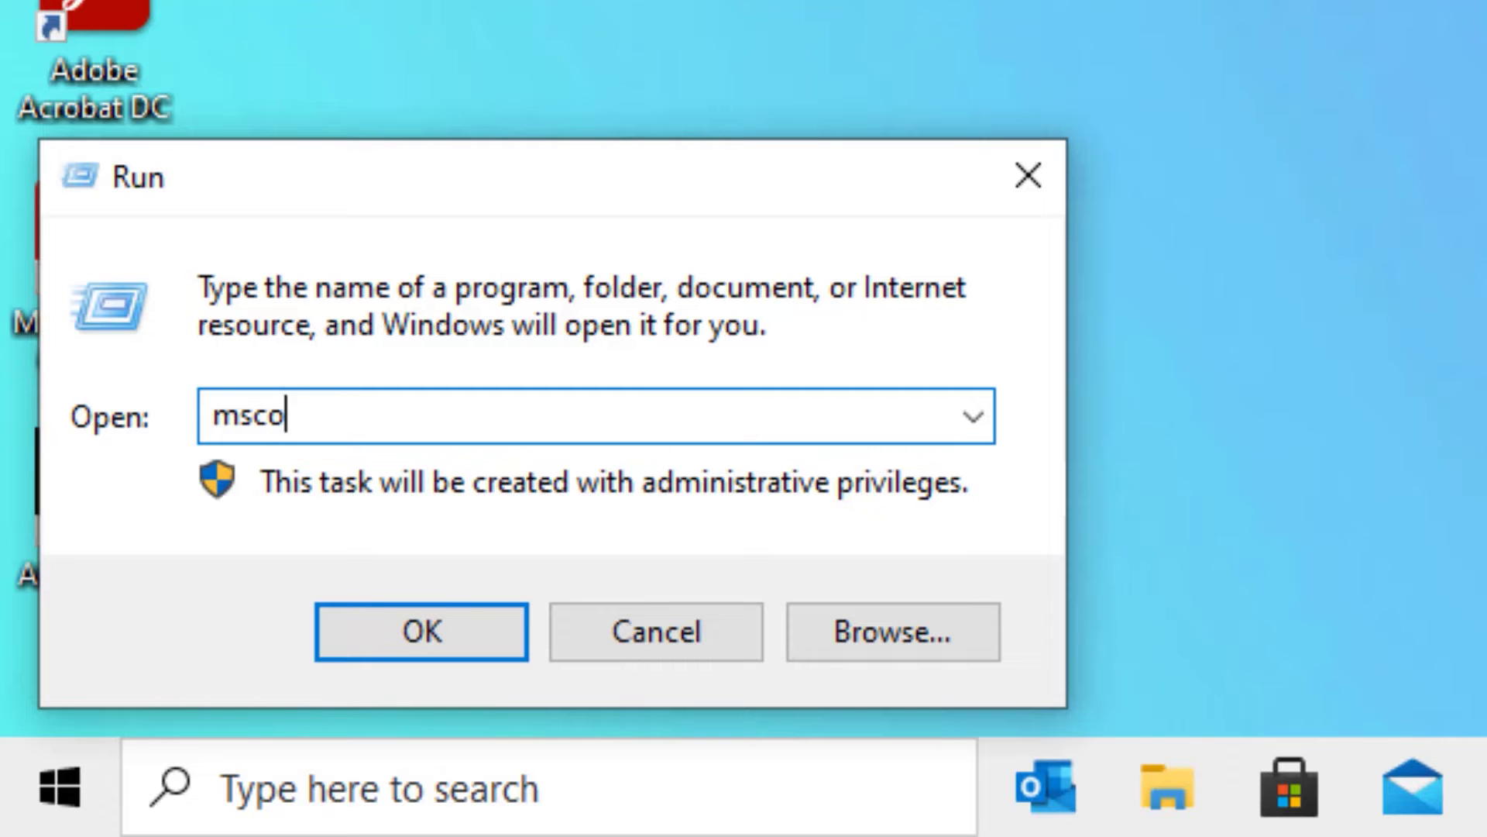
pyautogui.press('Return')
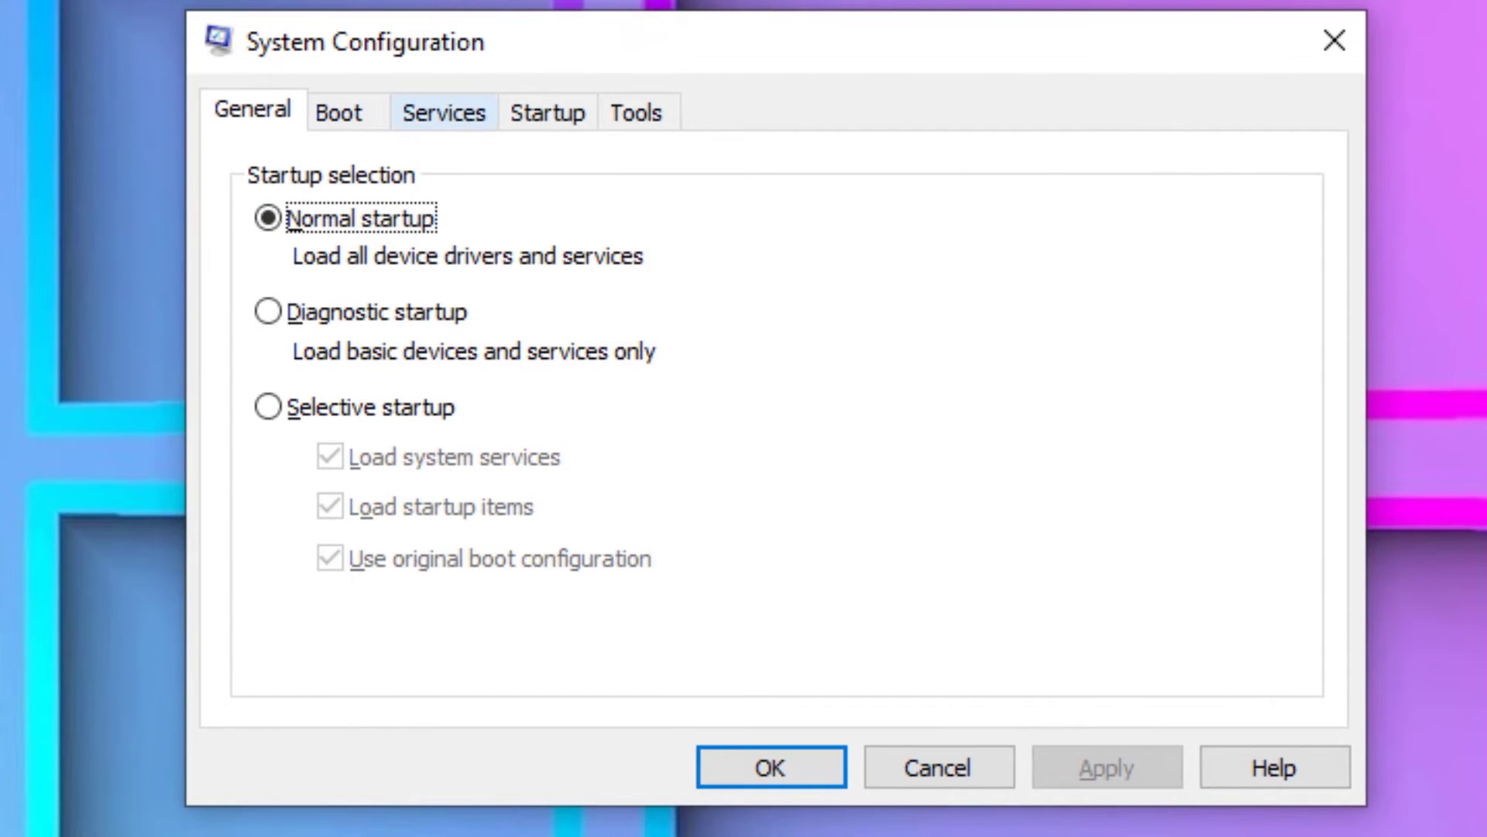
# - Disable the Cryptographic Services entry among the services, apply the change and close System Configuration
pyautogui.click(444, 112)
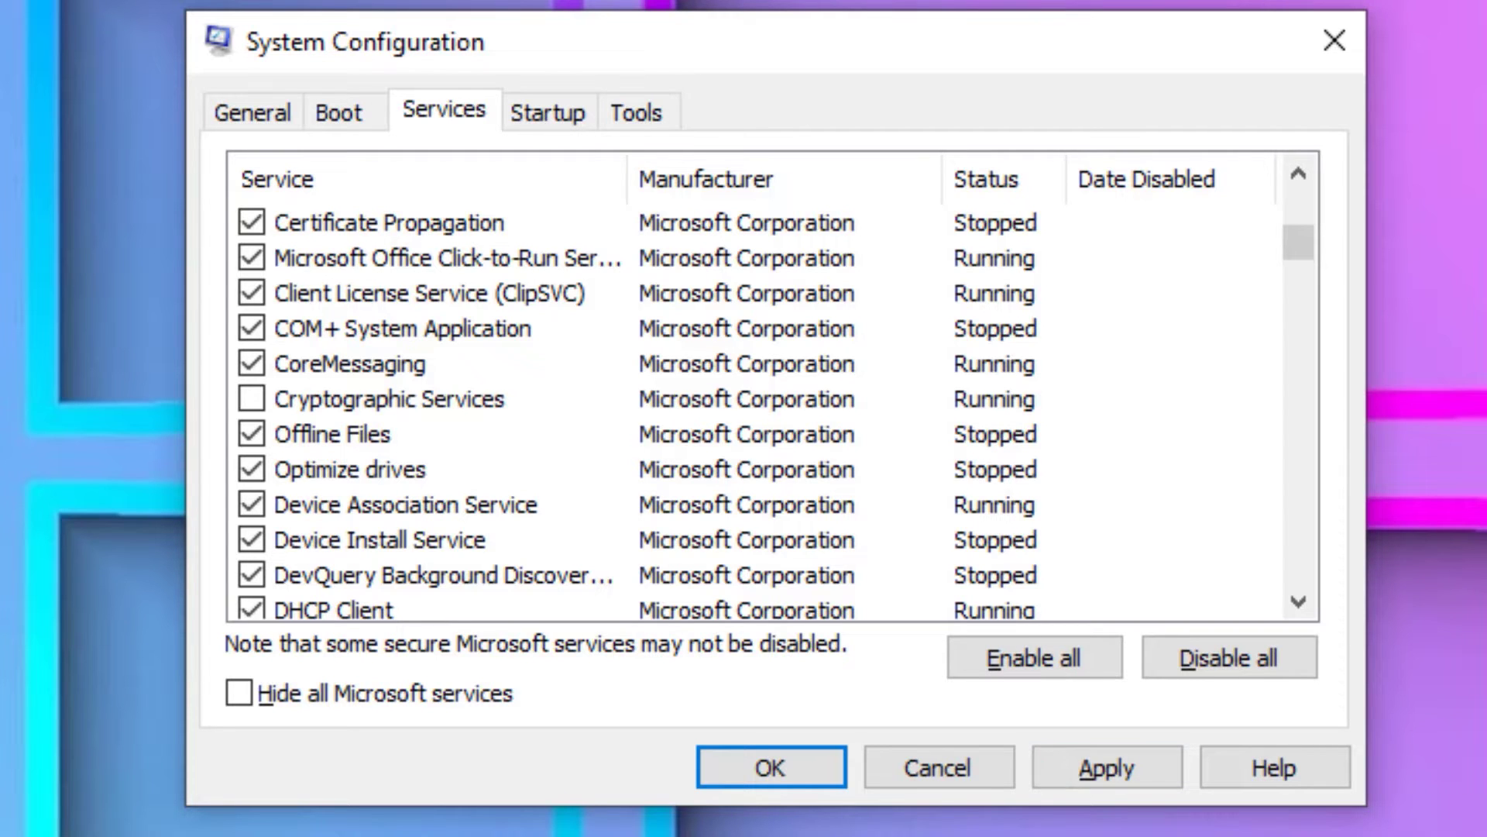
pyautogui.click(1106, 767)
pyautogui.click(770, 767)
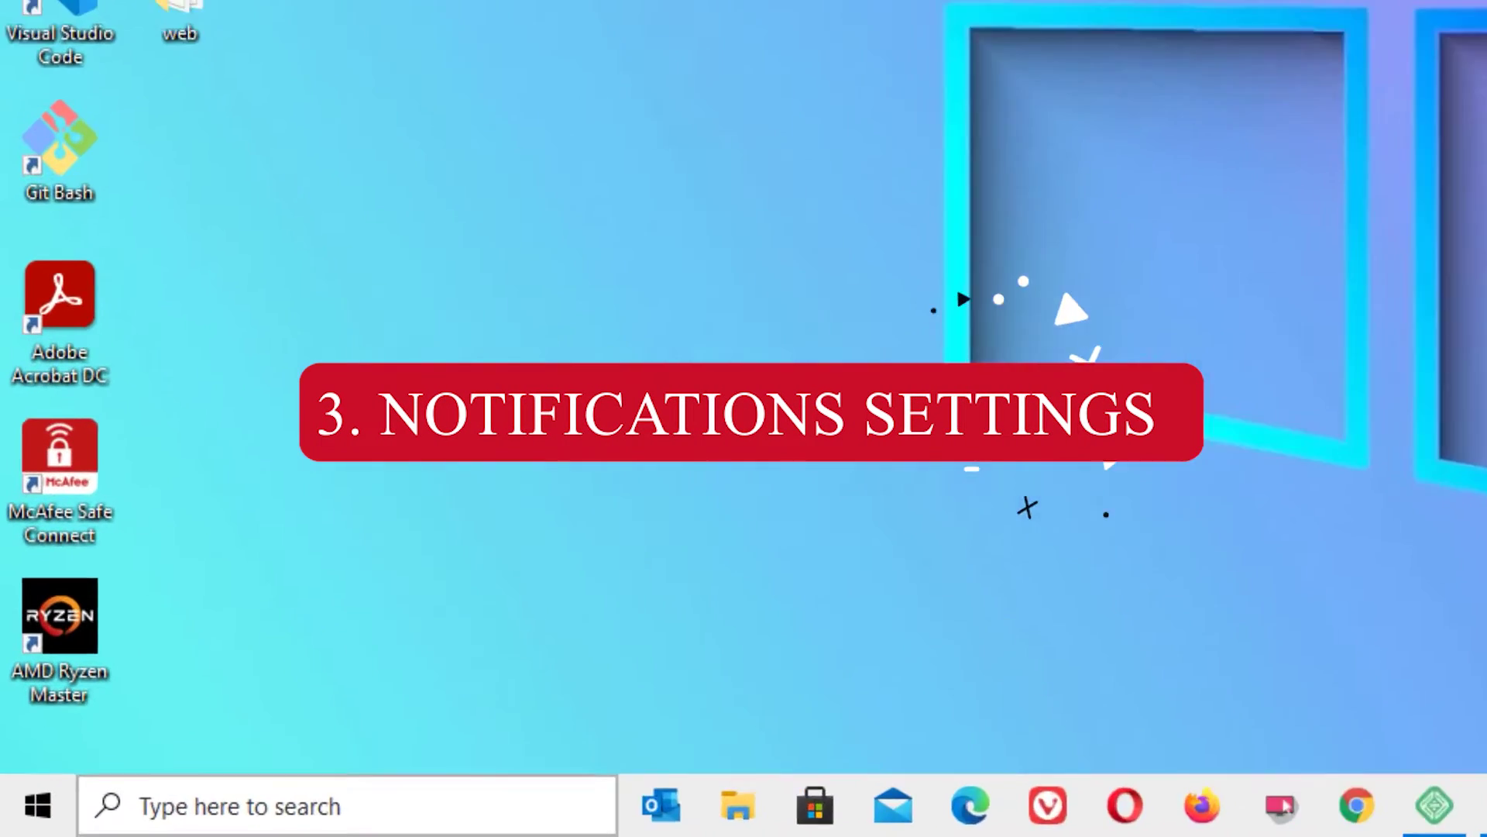
# - Search Windows for "noti" and open the Notifications & actions settings
pyautogui.click(169, 821)
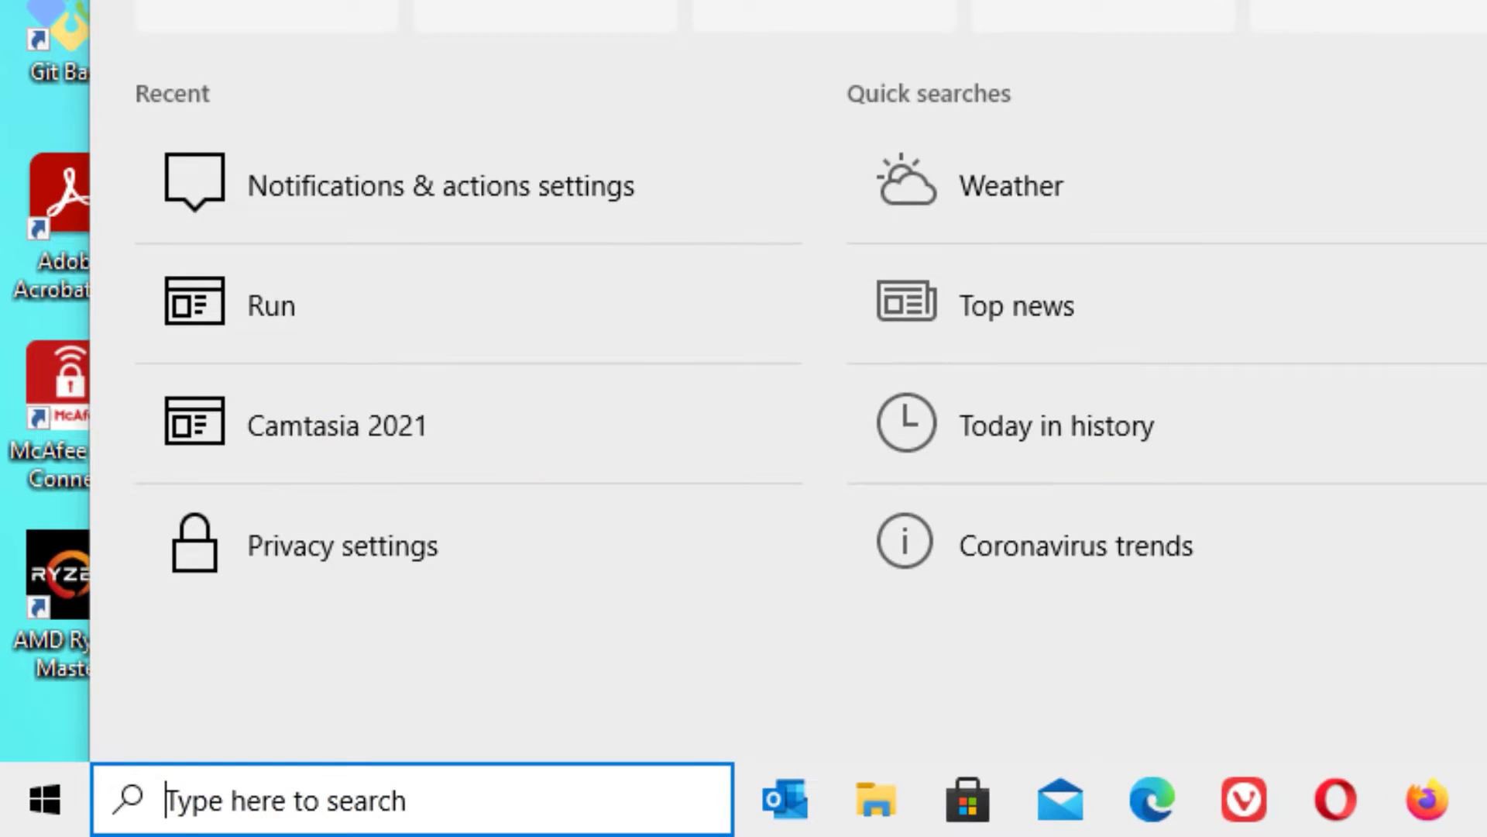
pyautogui.write('noti')
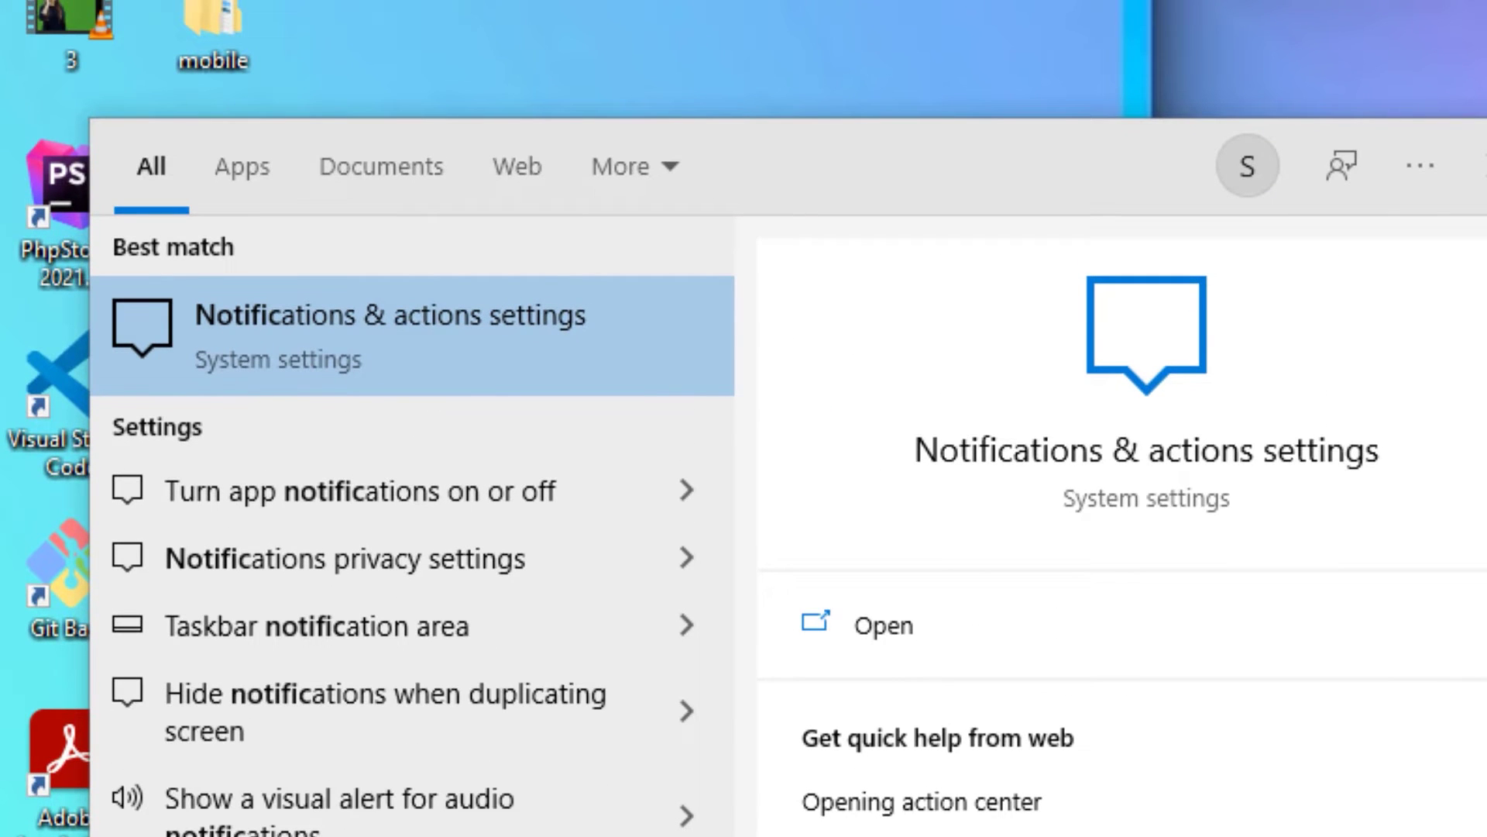
pyautogui.click(390, 335)
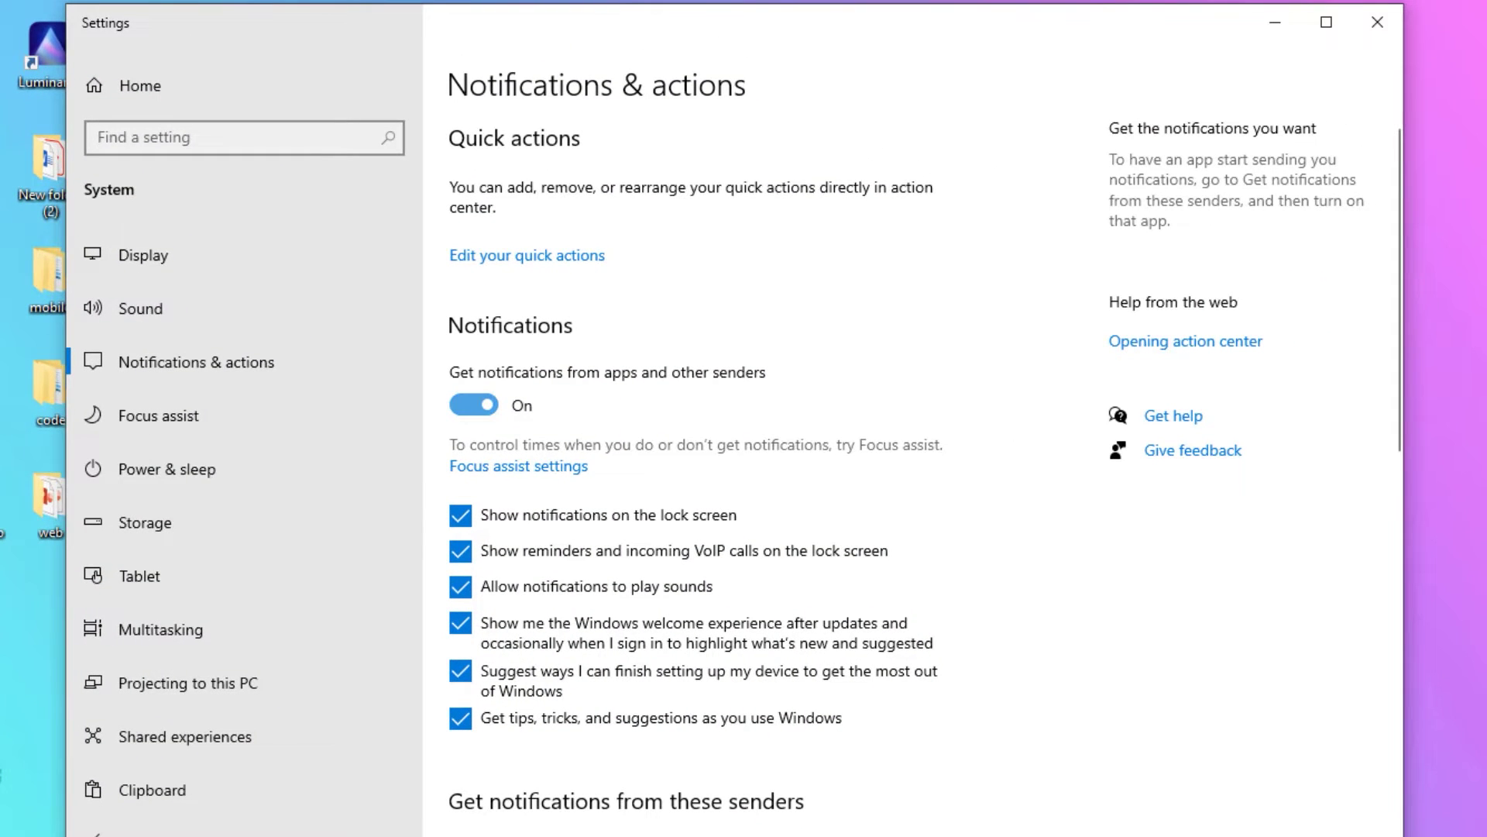
# - Turn off notifications from apps and other senders, disable tips, tricks and suggestions, and close Settings
pyautogui.click(474, 404)
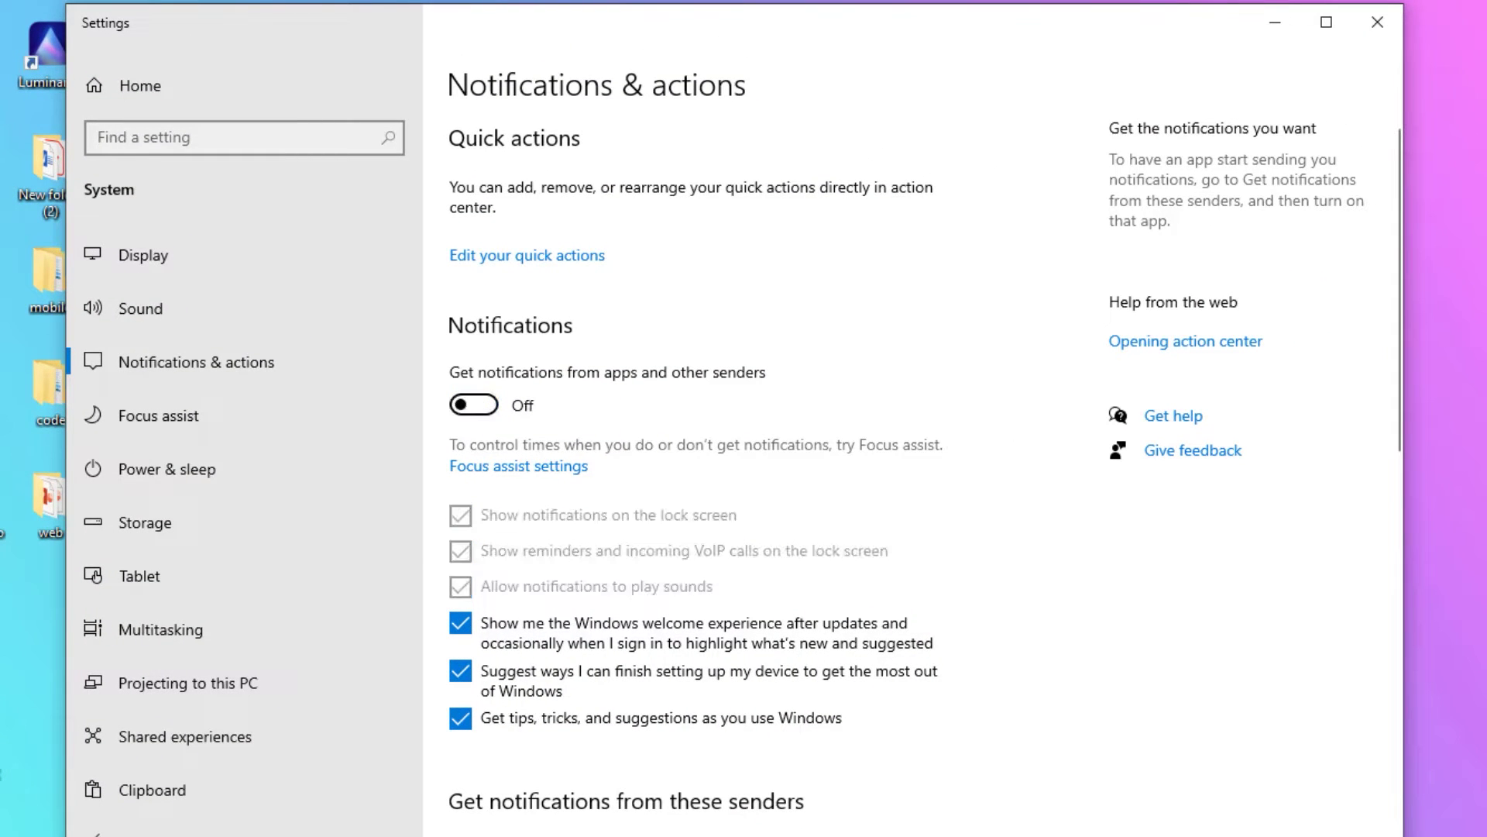
pyautogui.press('Tab')
pyautogui.press('Tab')
pyautogui.press('Tab')
pyautogui.press('Tab')
pyautogui.press('space')
pyautogui.click(1377, 23)
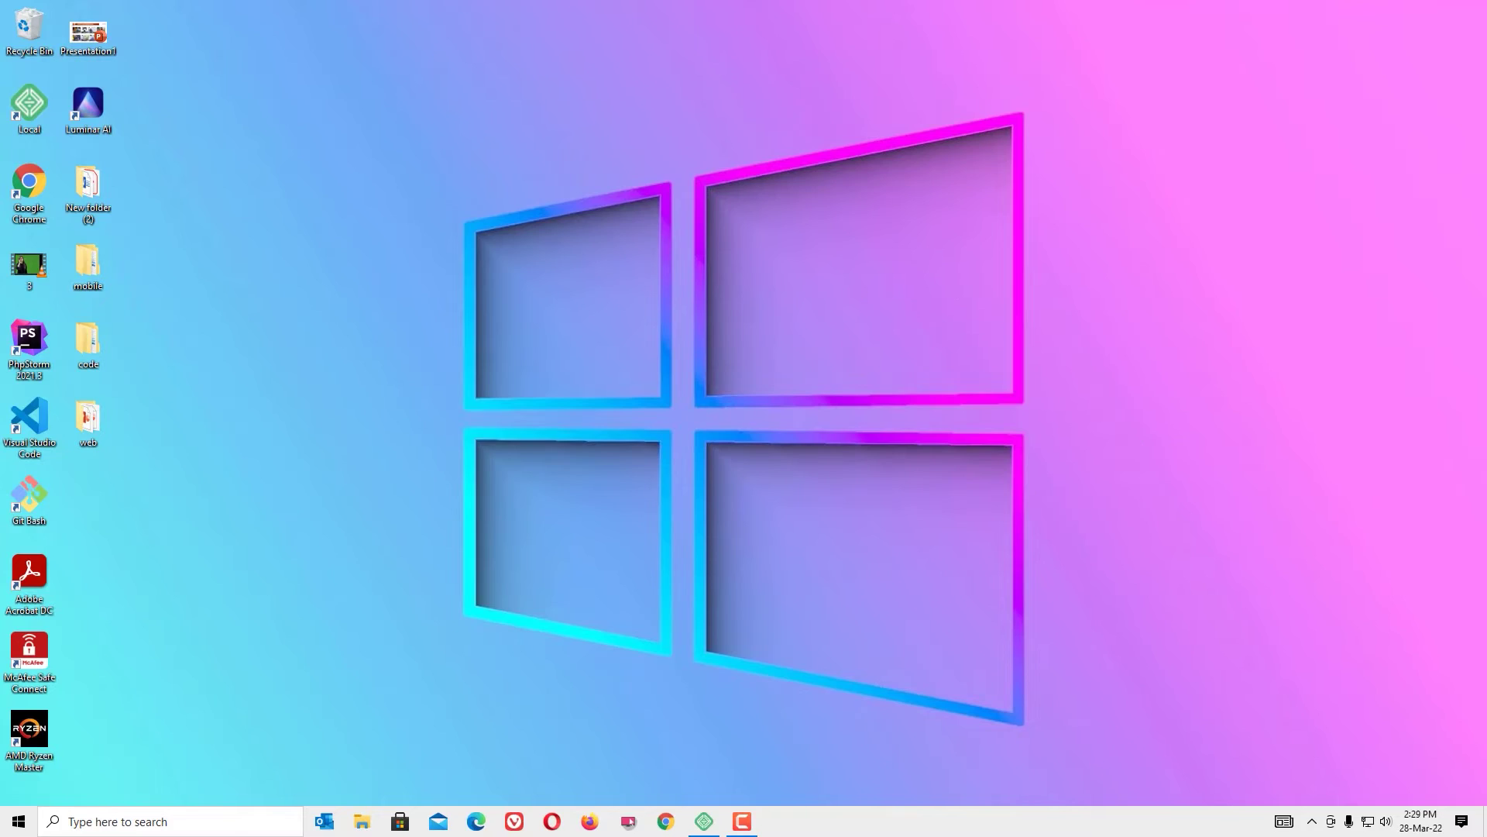
# - Open the Windows Temp folder by running temp from the Run dialog
pyautogui.click(167, 822)
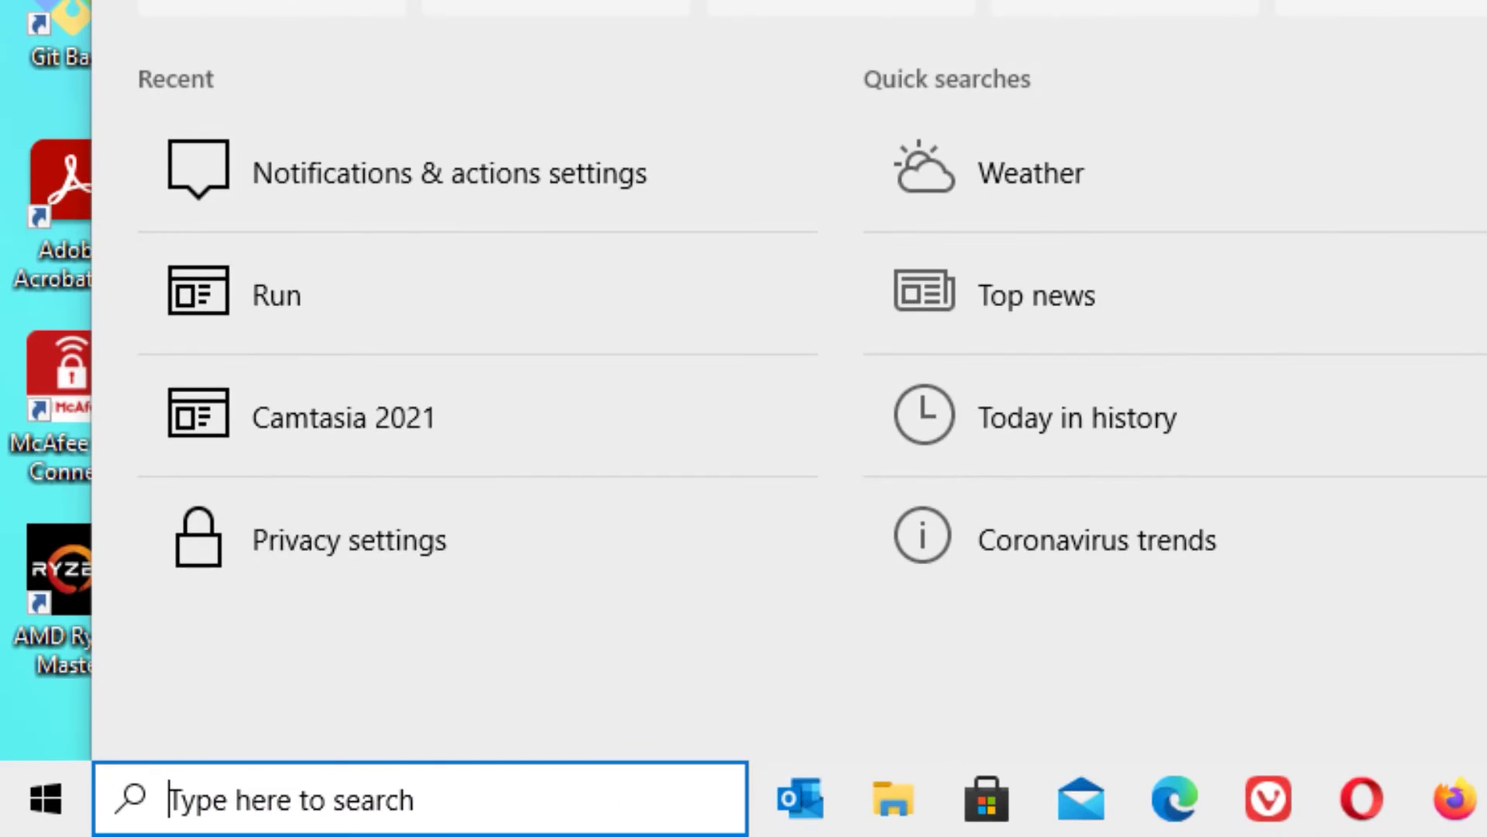
pyautogui.write('run')
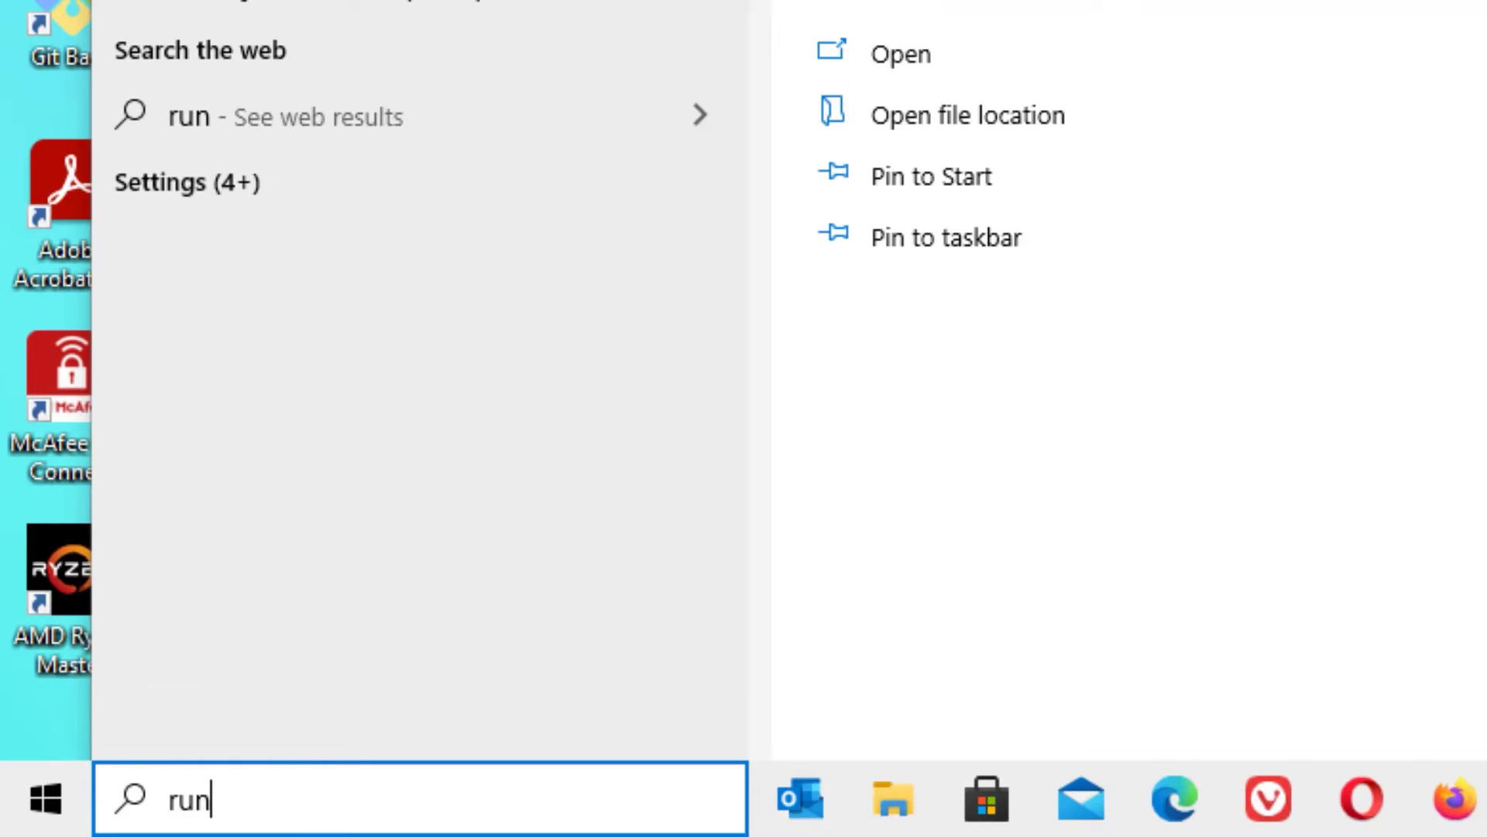
pyautogui.press('Return')
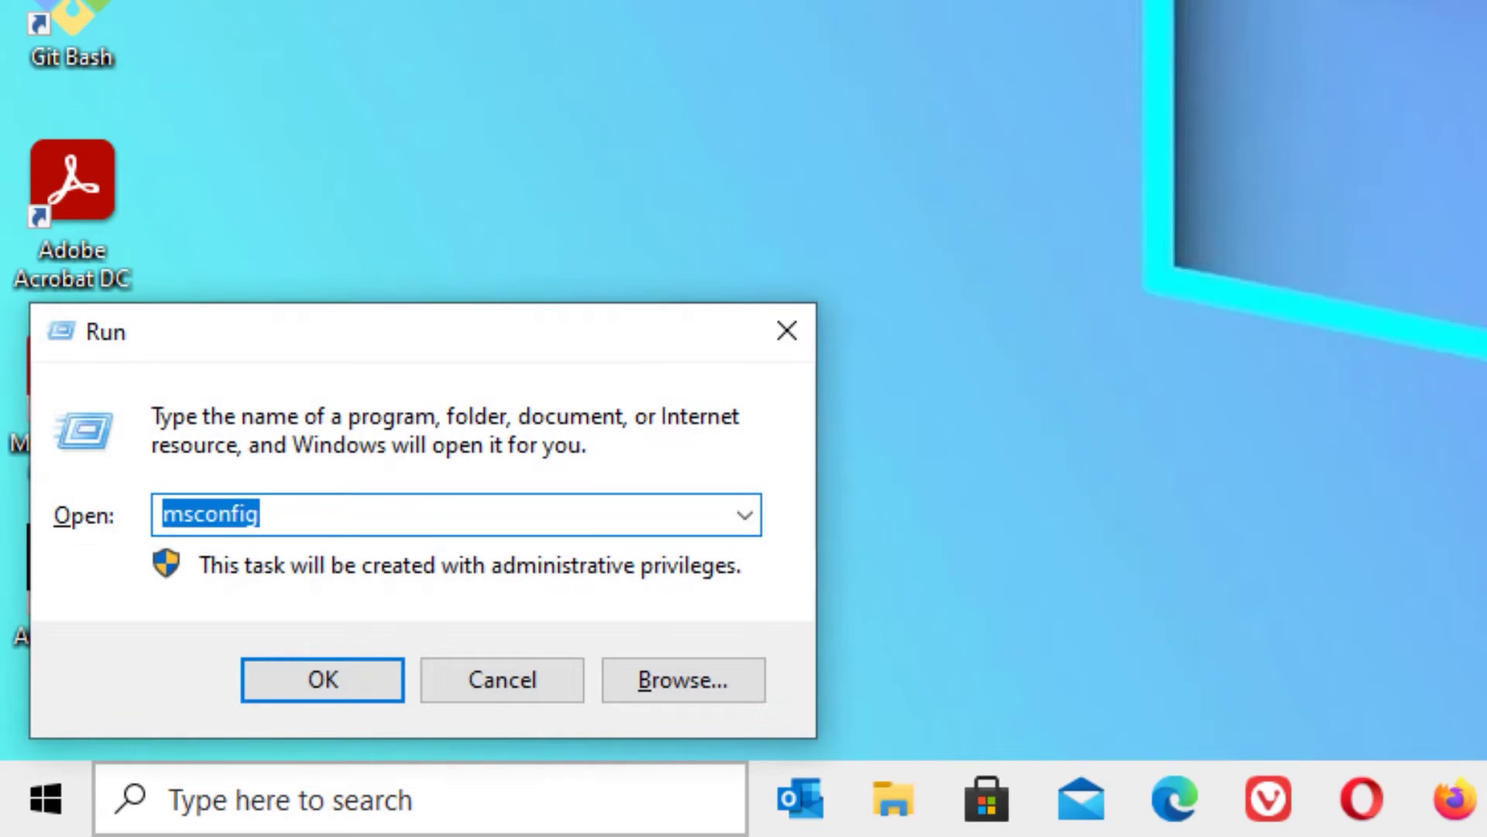
pyautogui.write('temp')
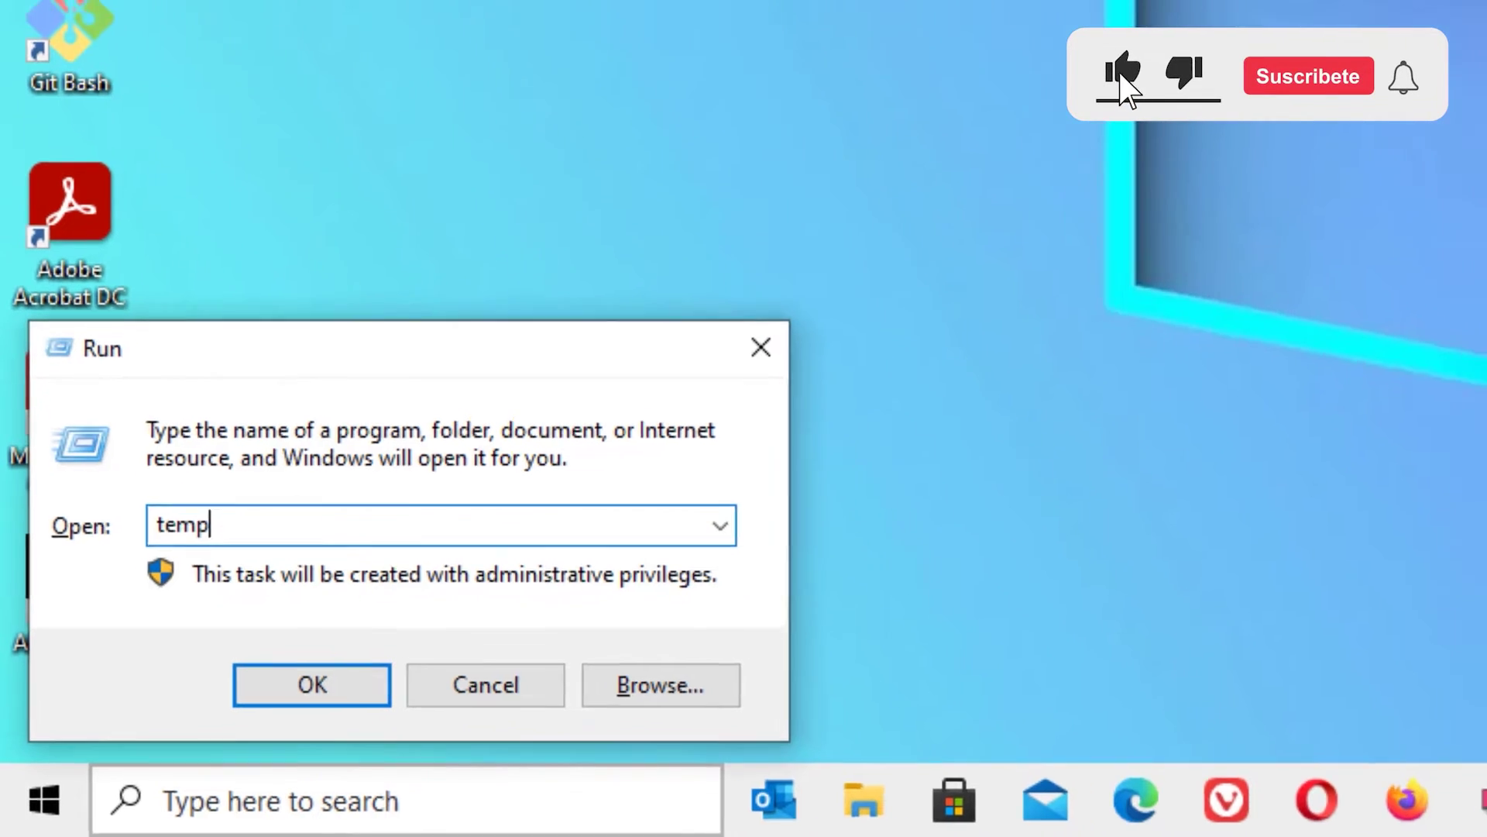
pyautogui.press('Return')
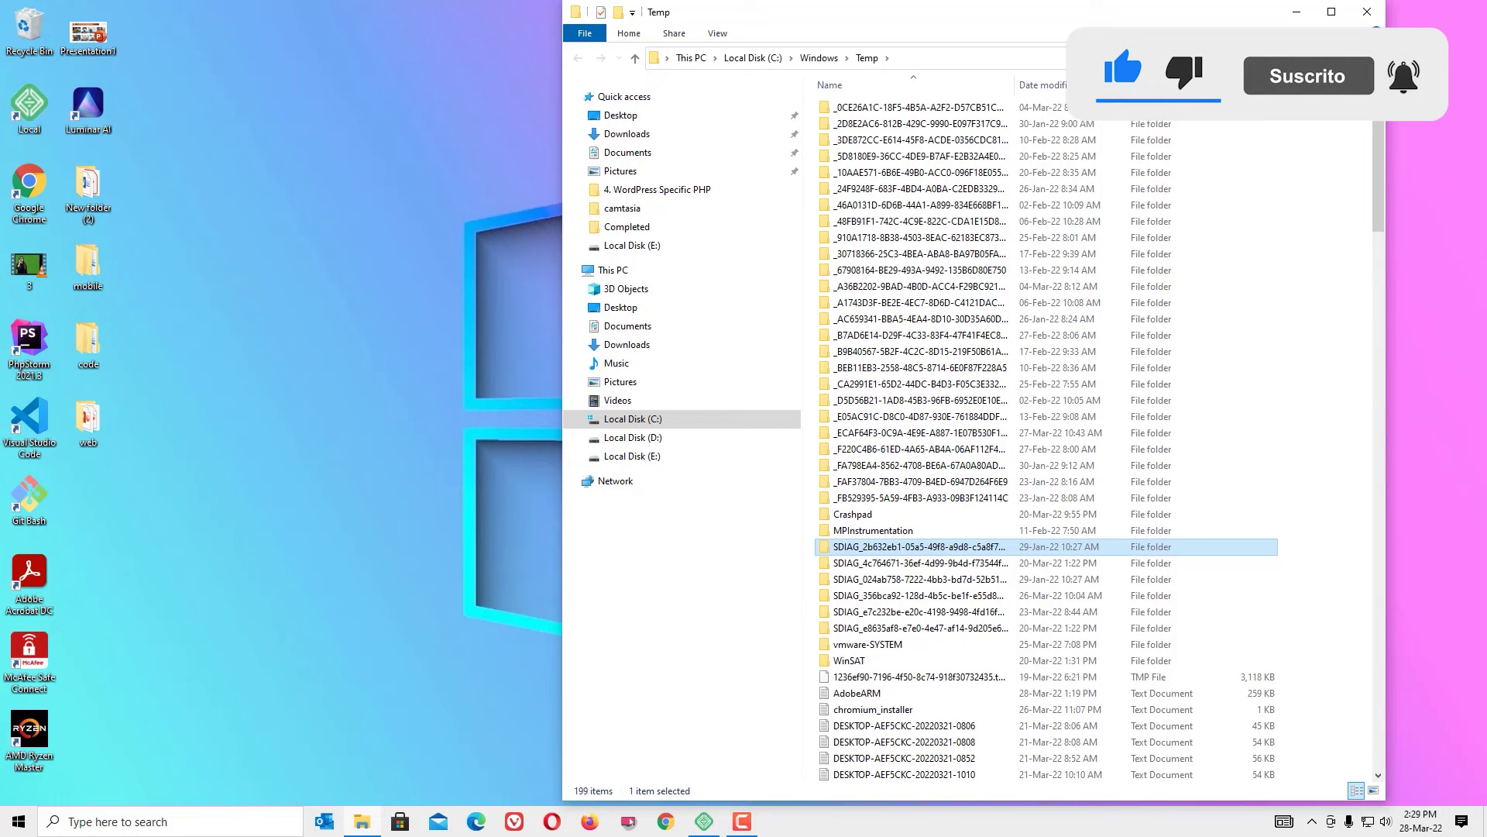
# - Select everything in the Windows Temp folder and delete it
pyautogui.hotkey('ctrl', 'a')
pyautogui.press('Menu')
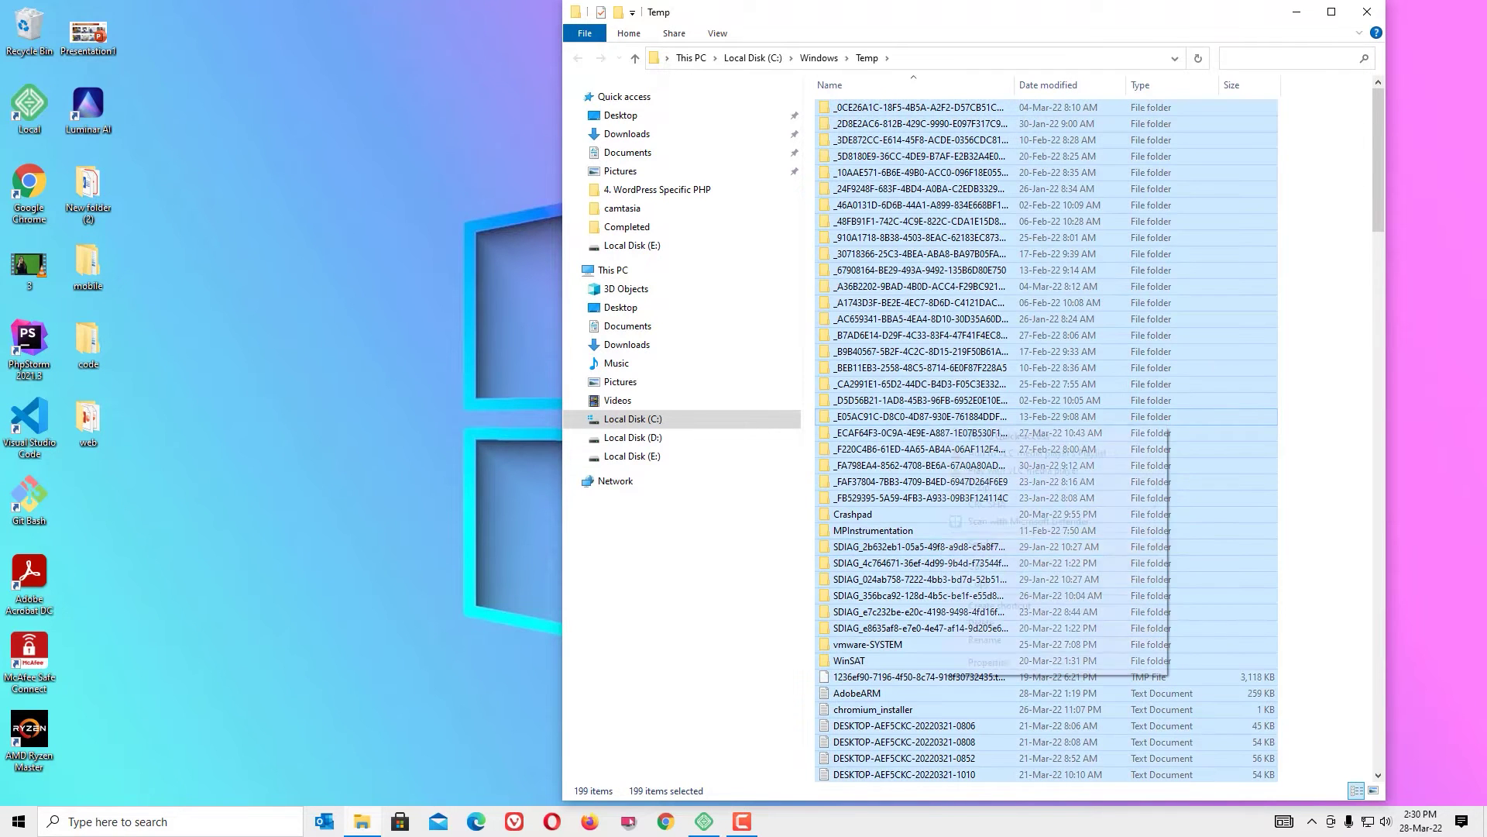
pyautogui.click(982, 625)
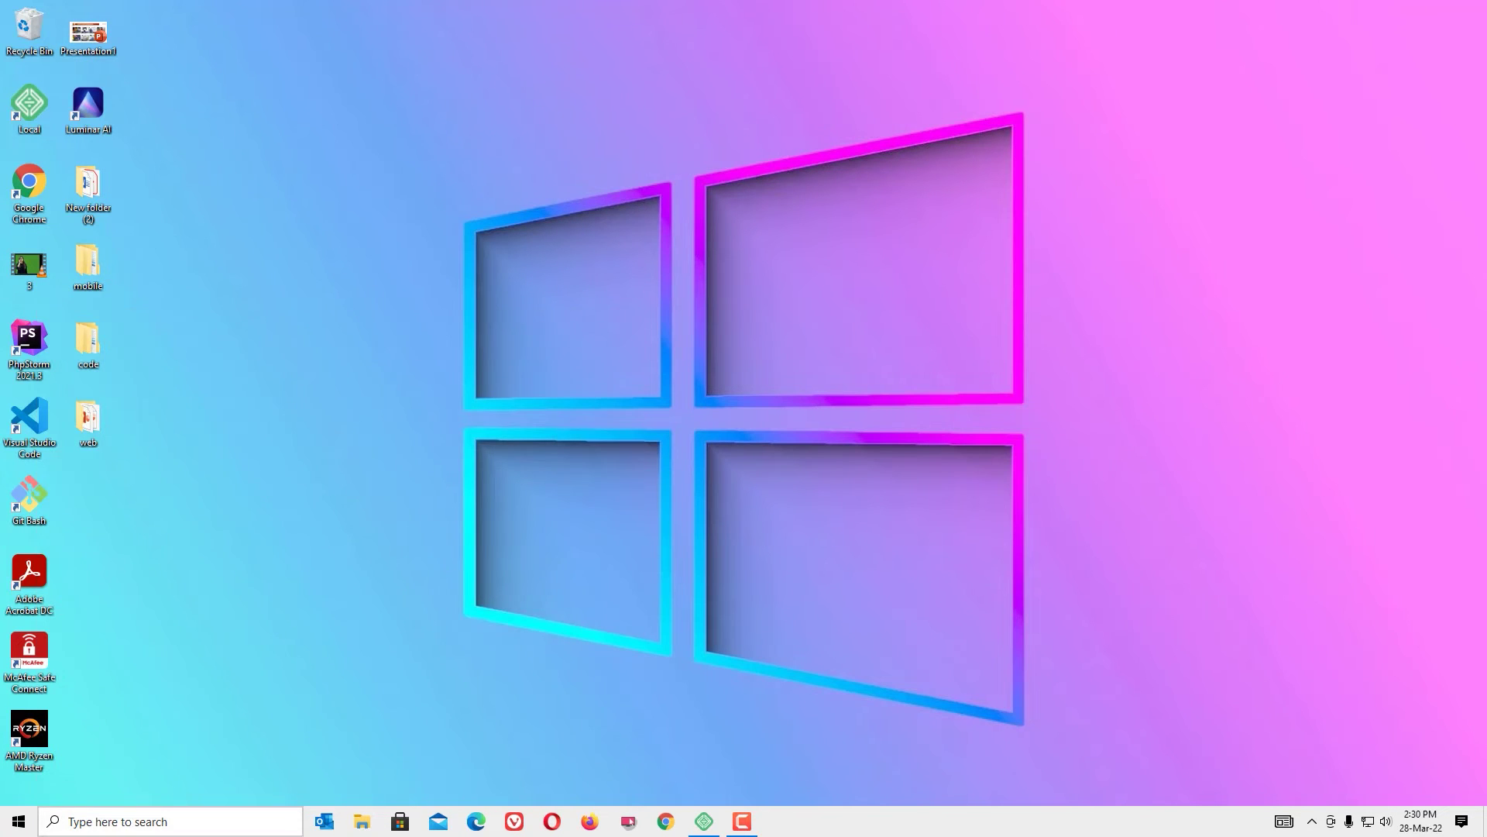
# - Open the user's local Temp folder by running %temp% from the Run dialog
pyautogui.press('super+s')
pyautogui.write('run')
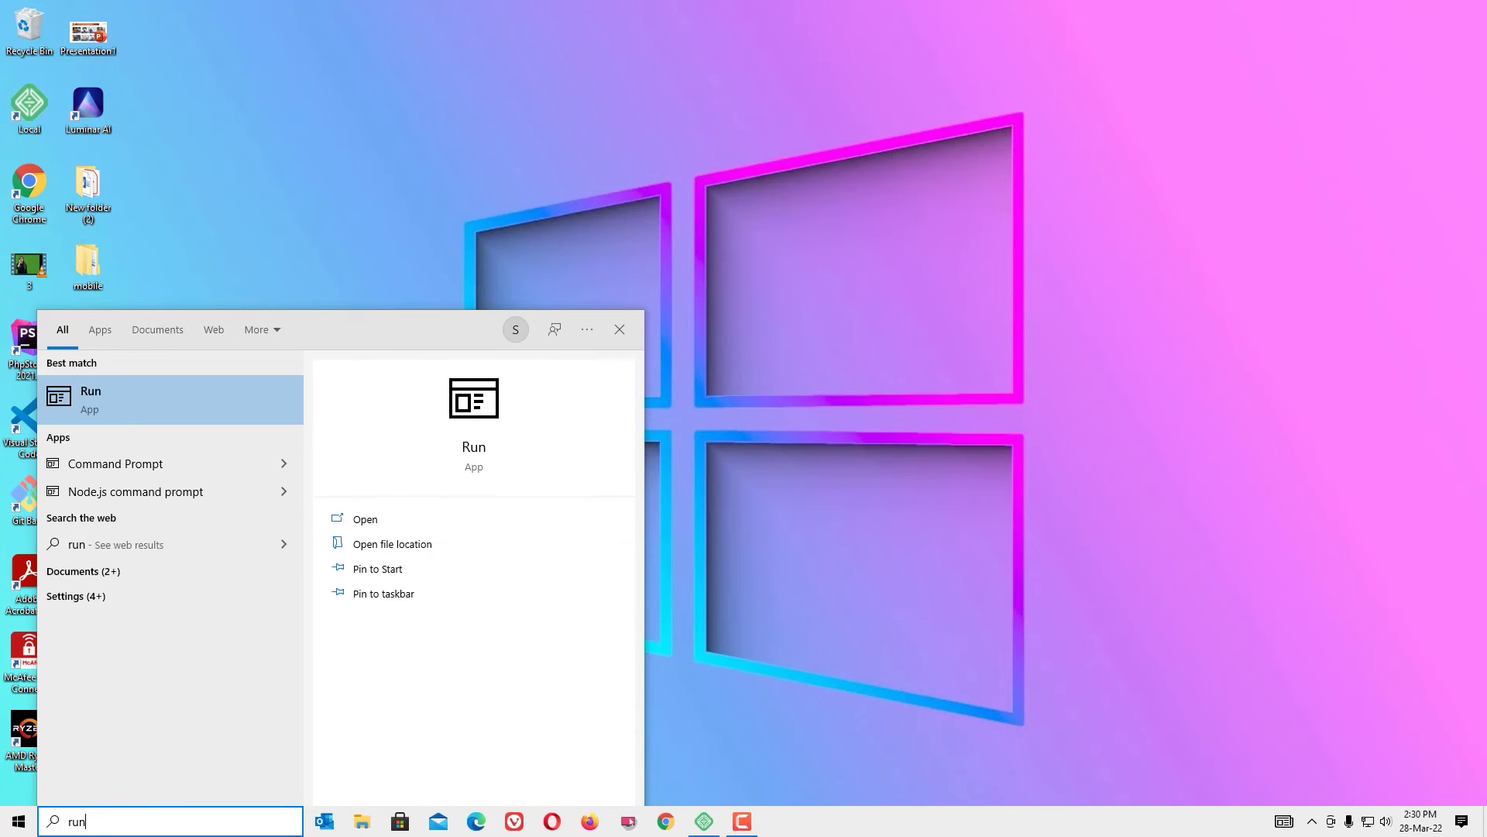
pyautogui.press('Return')
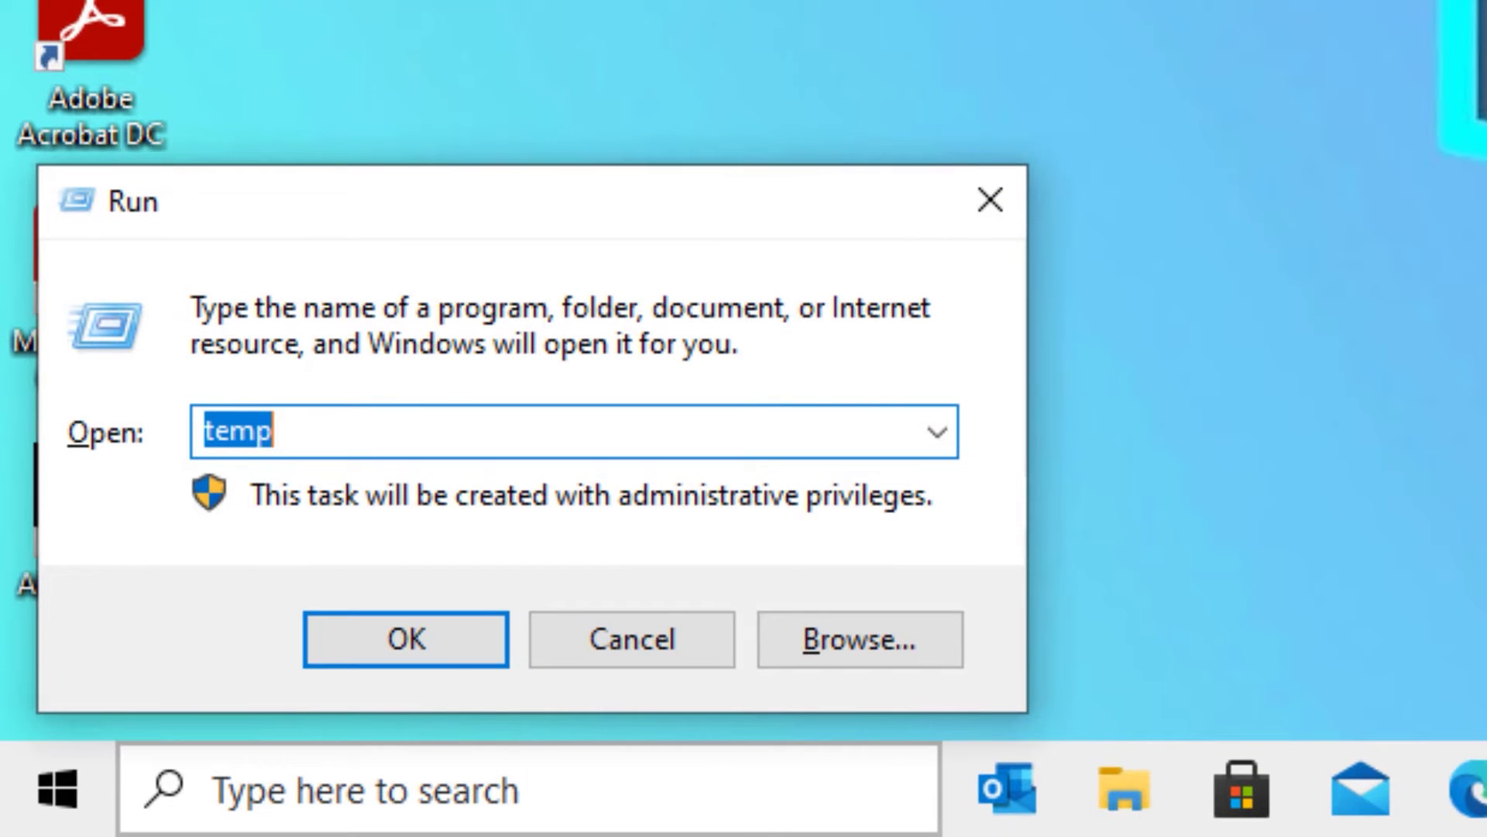
pyautogui.write('%')
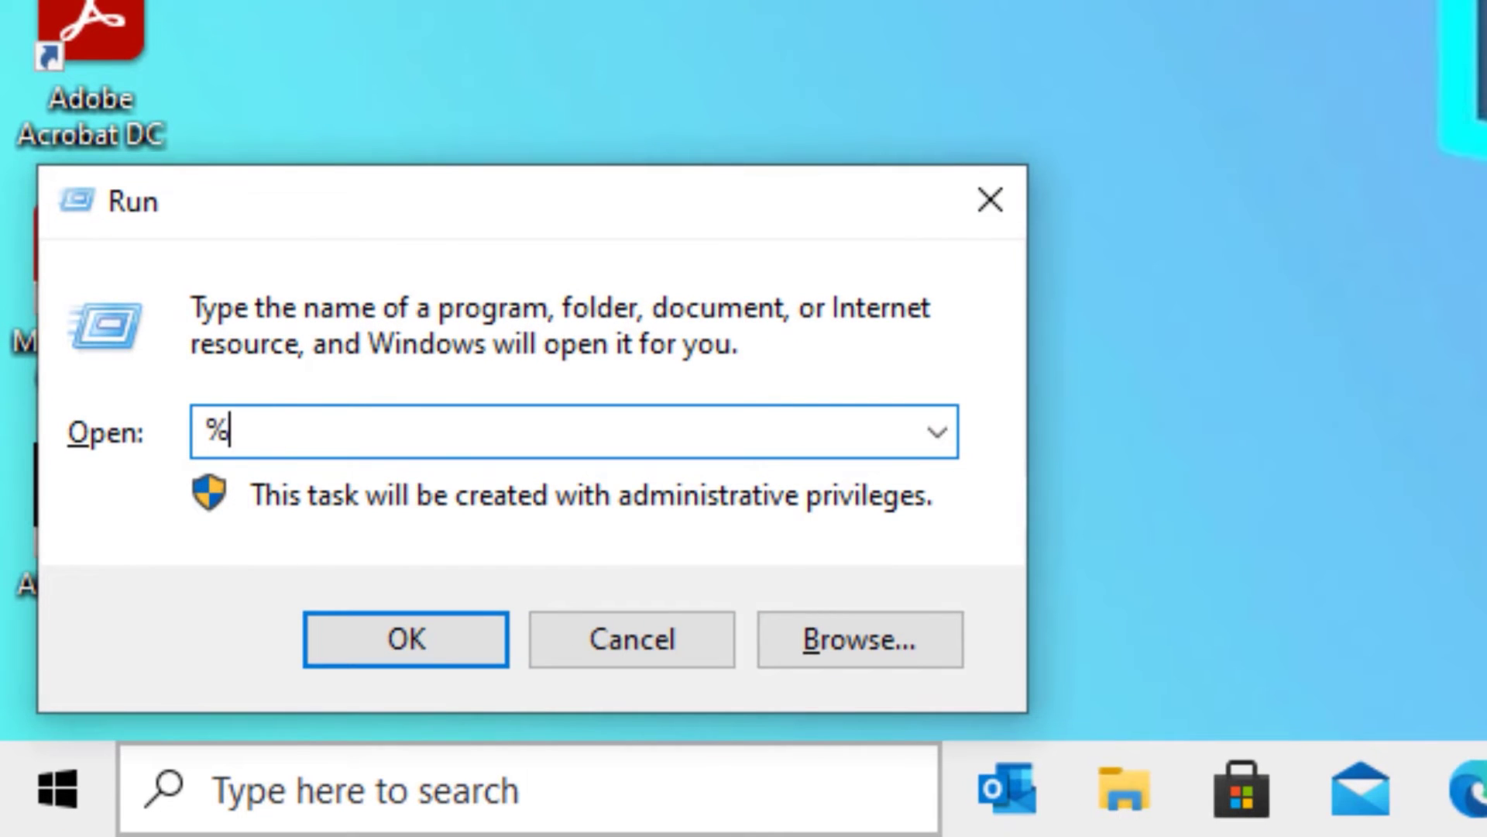
pyautogui.write('temp')
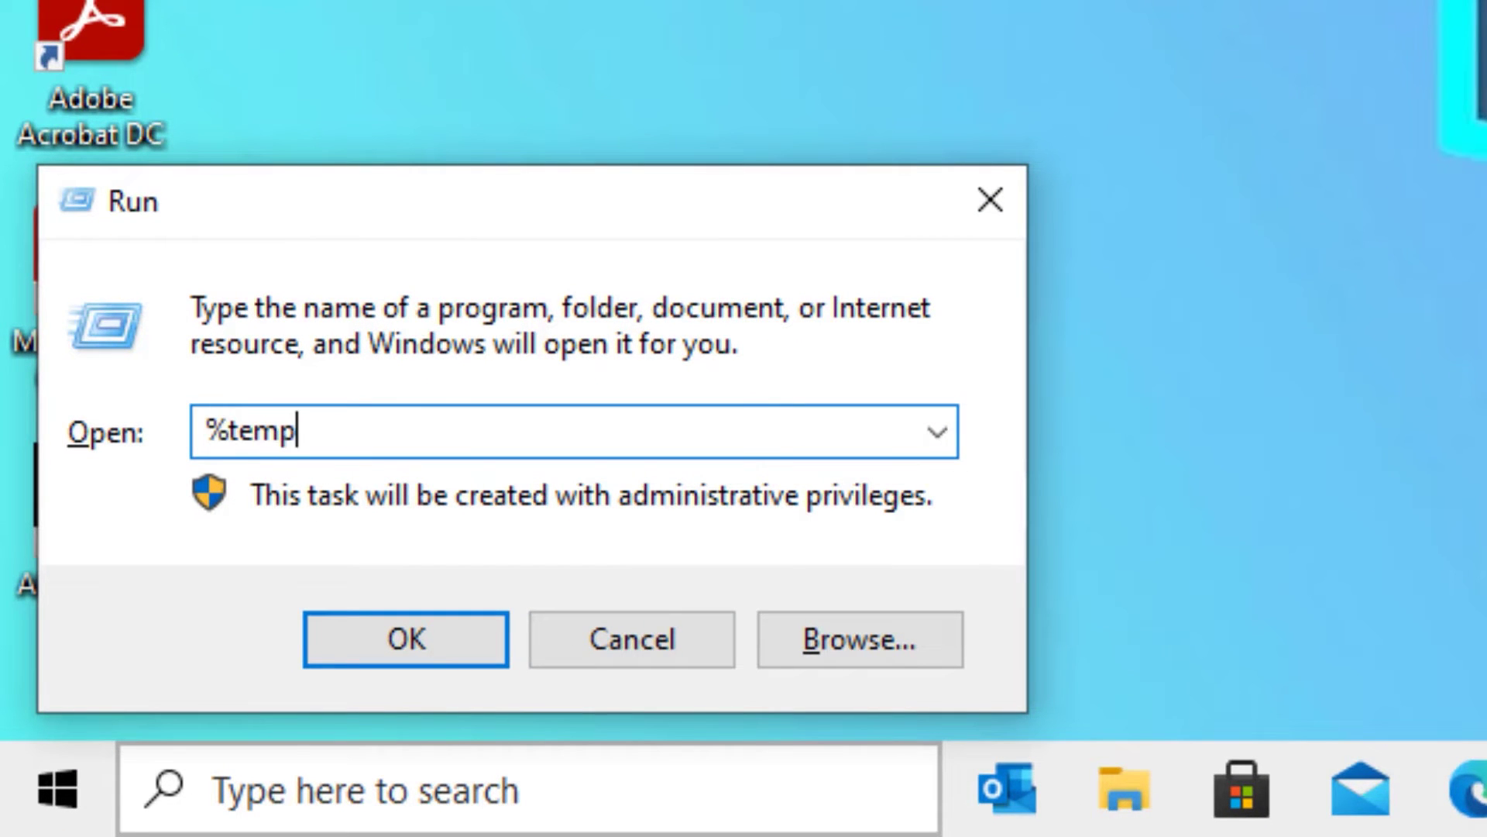
pyautogui.write('%')
pyautogui.press('Return')
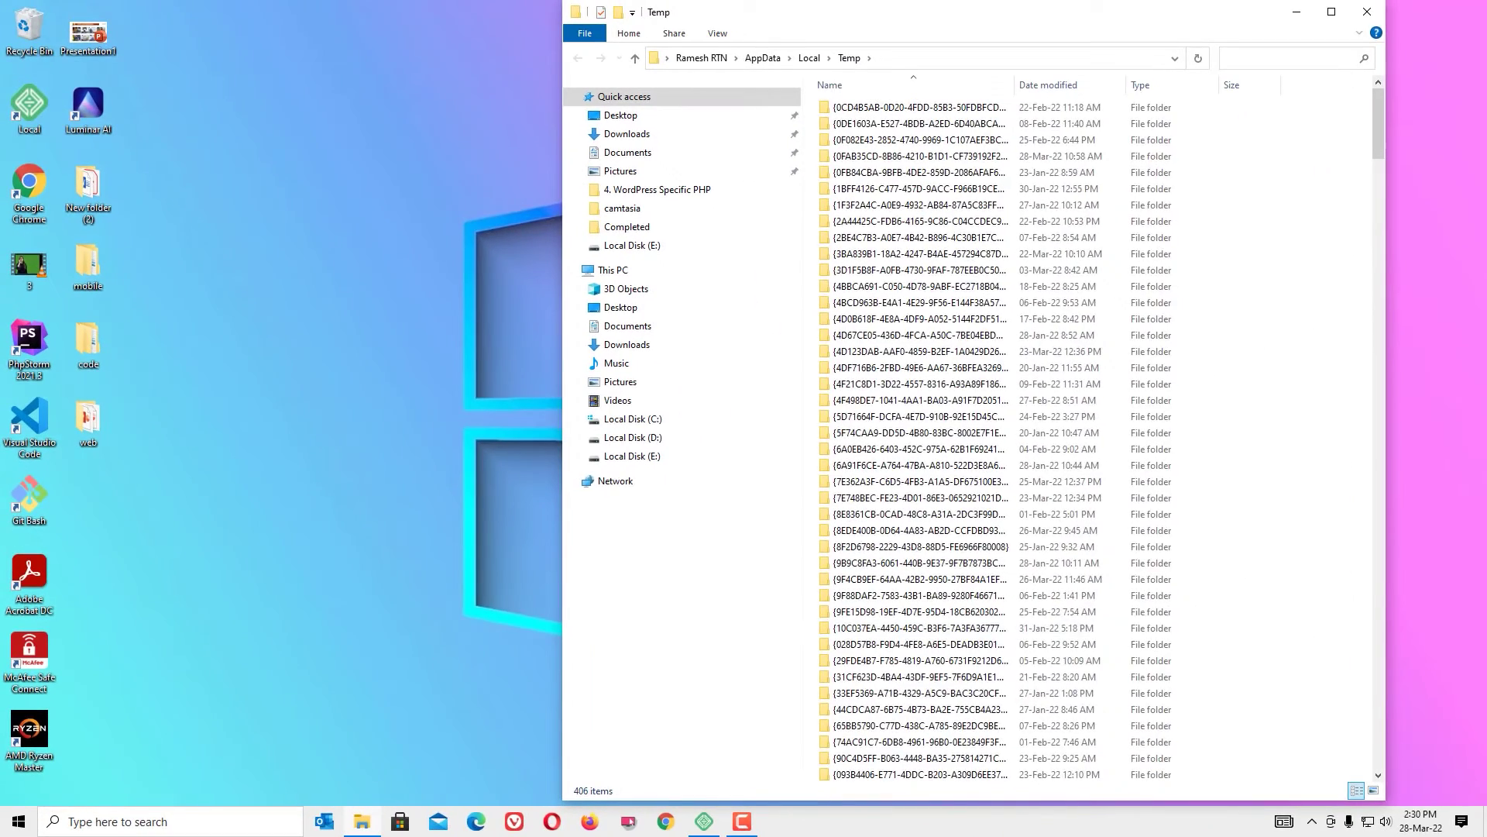
# - Delete all items in the user's local Temp folder, dismiss the file-in-use dialog and close the folder window
pyautogui.hotkey('ctrl', 'a')
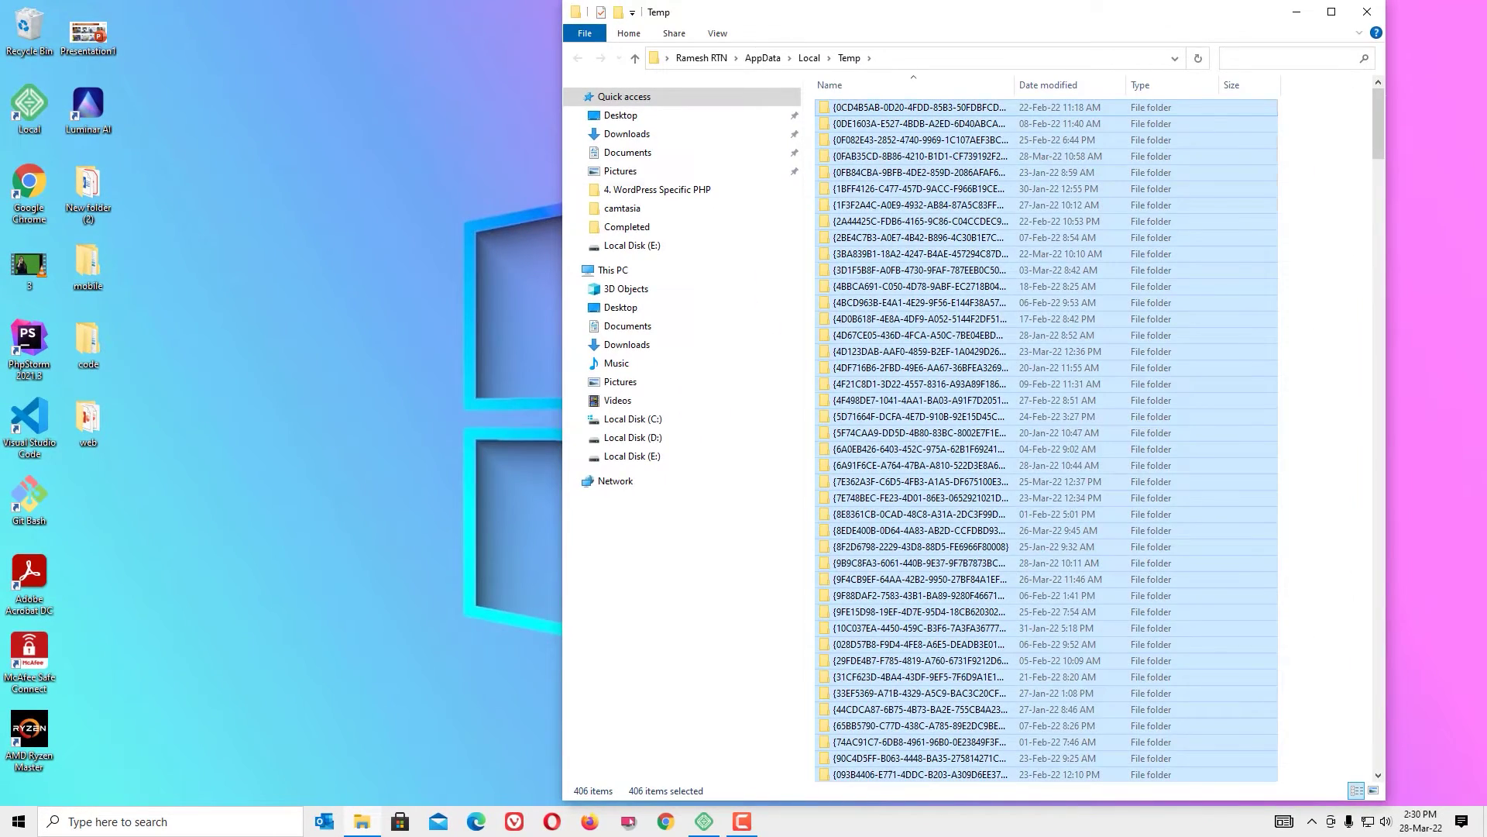
pyautogui.press('Delete')
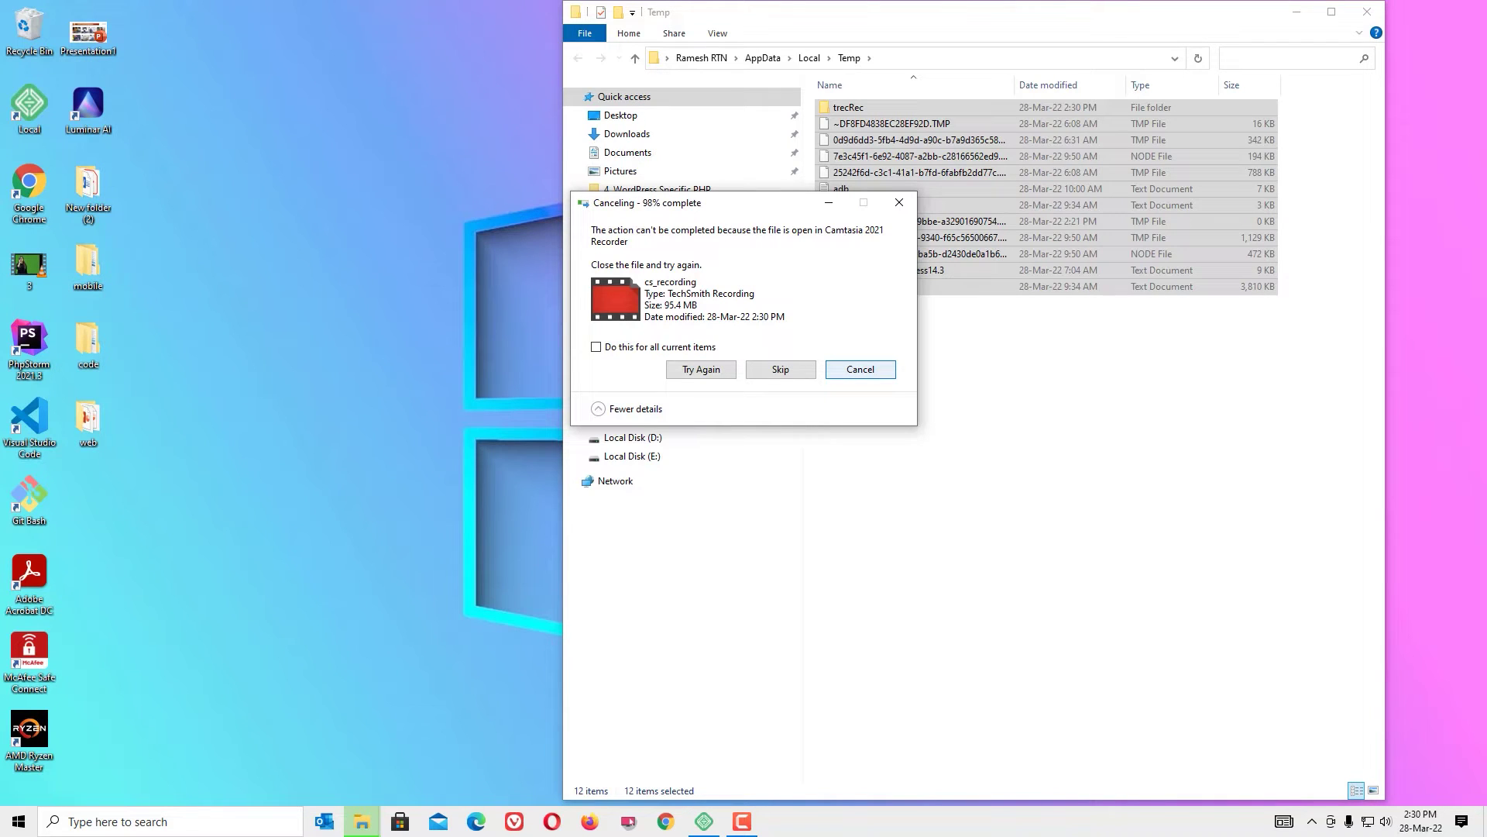
pyautogui.hotkey('shift', 'Tab')
pyautogui.hotkey('alt', 'F4')
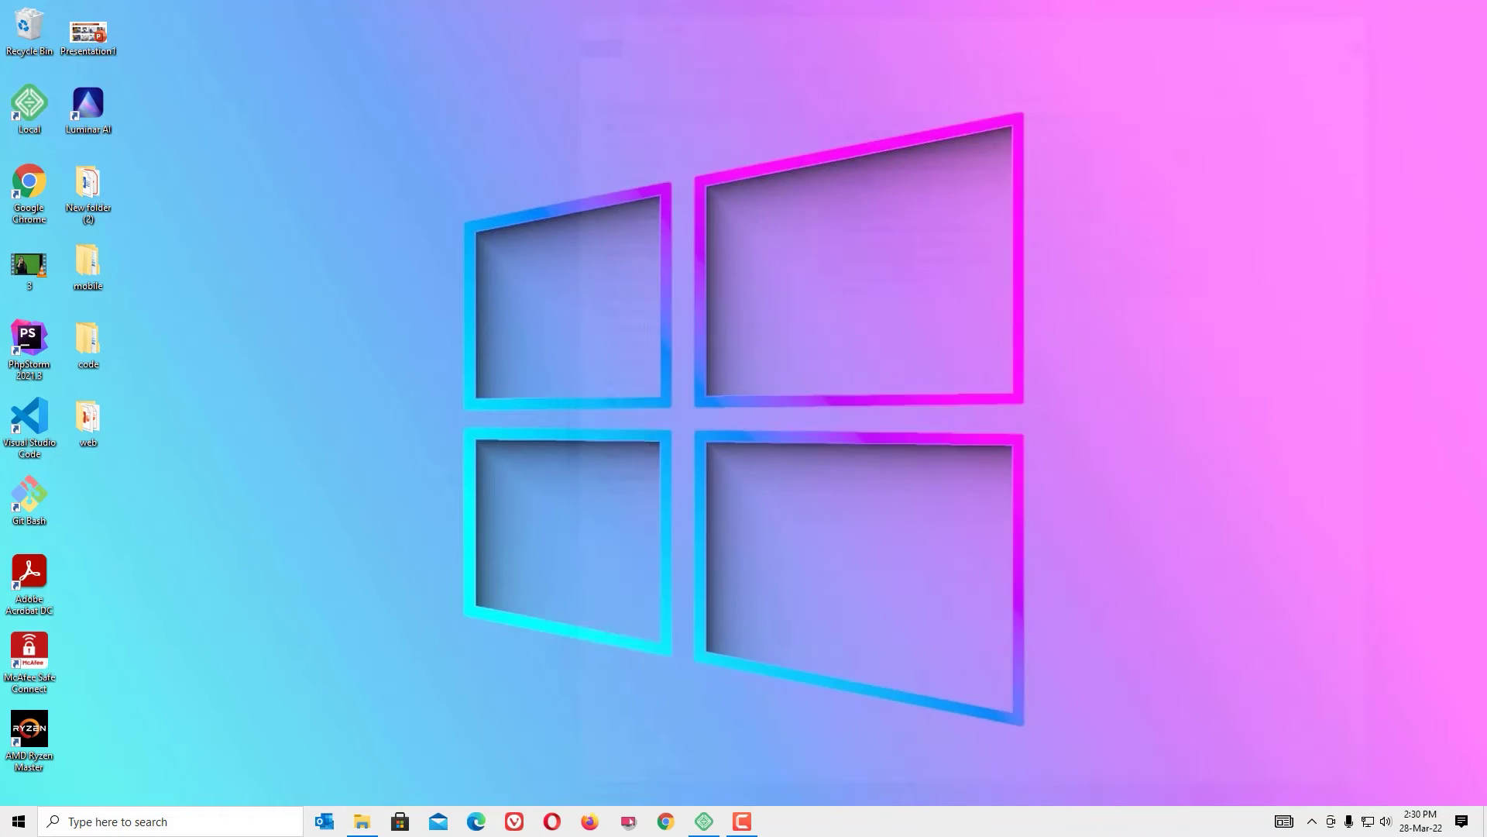
# - Open the Windows Prefetch folder by running prefetch from the Run dialog and delete all the files in it
pyautogui.click(171, 821)
pyautogui.write('run')
pyautogui.press('Return')
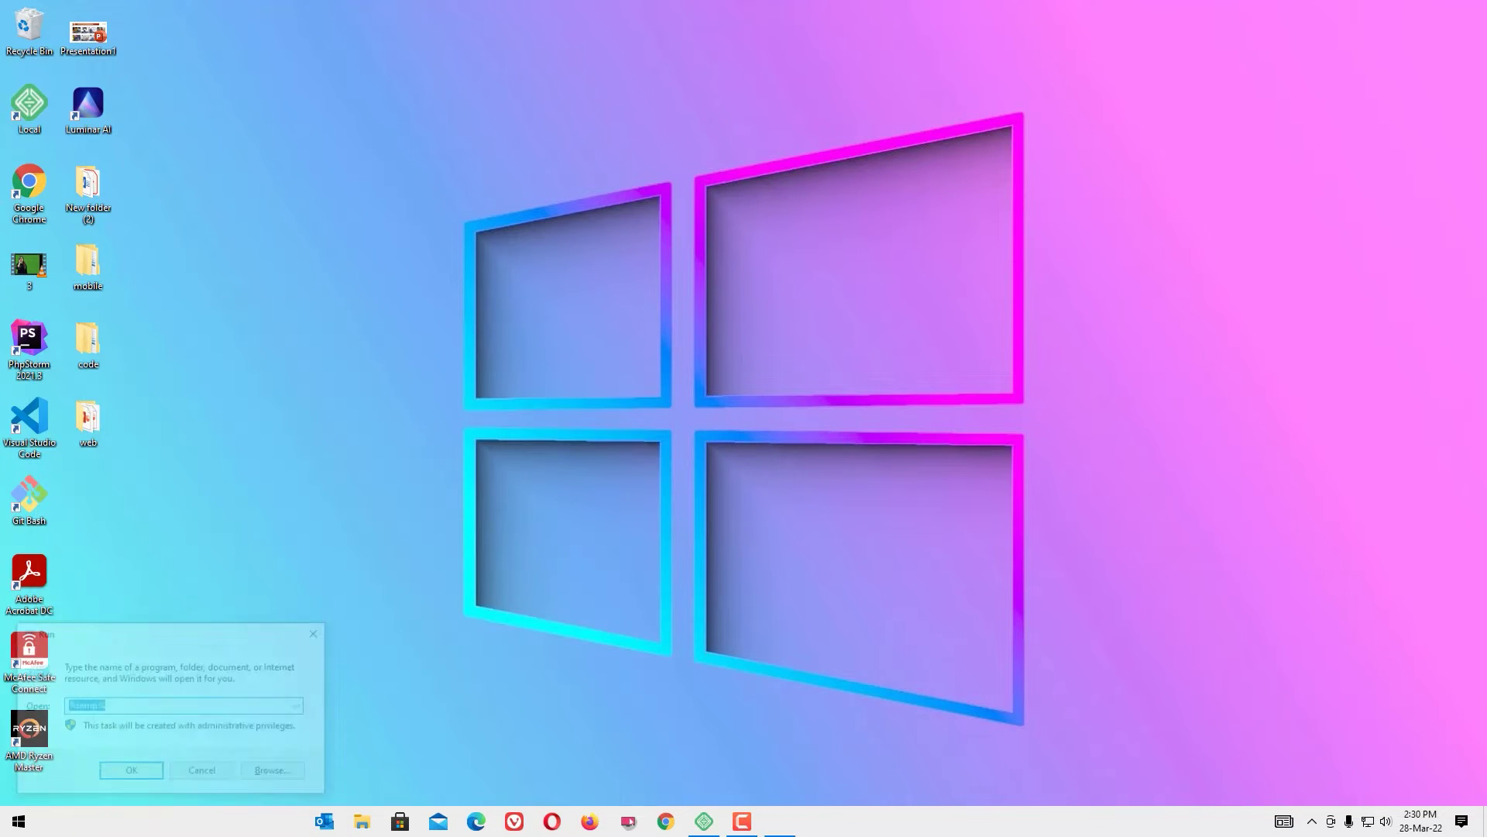
pyautogui.write('pref')
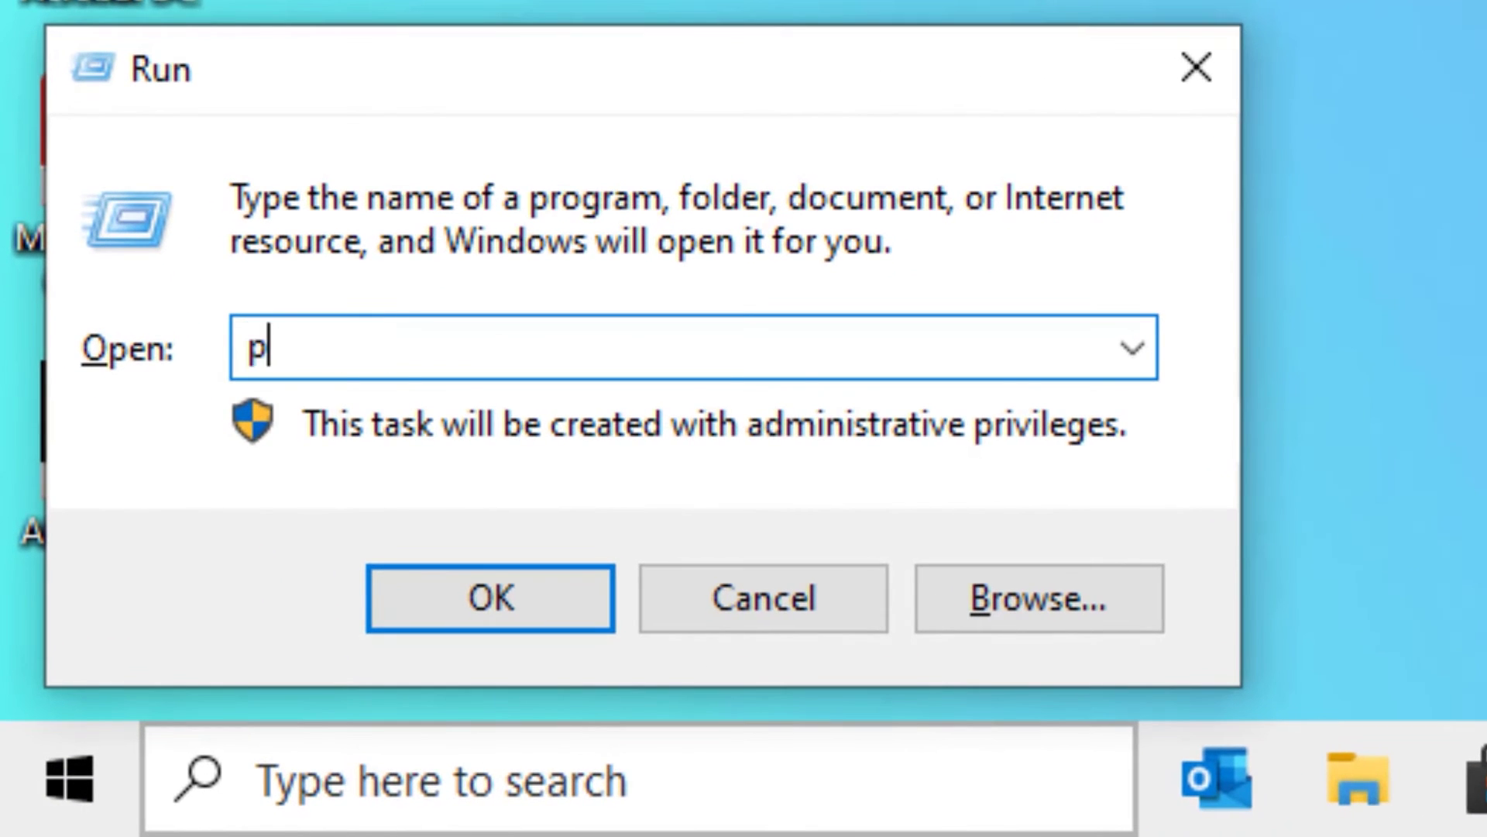
pyautogui.press('BackSpace')
pyautogui.press('BackSpace')
pyautogui.press('BackSpace')
pyautogui.press('BackSpace')
pyautogui.write('prefetch')
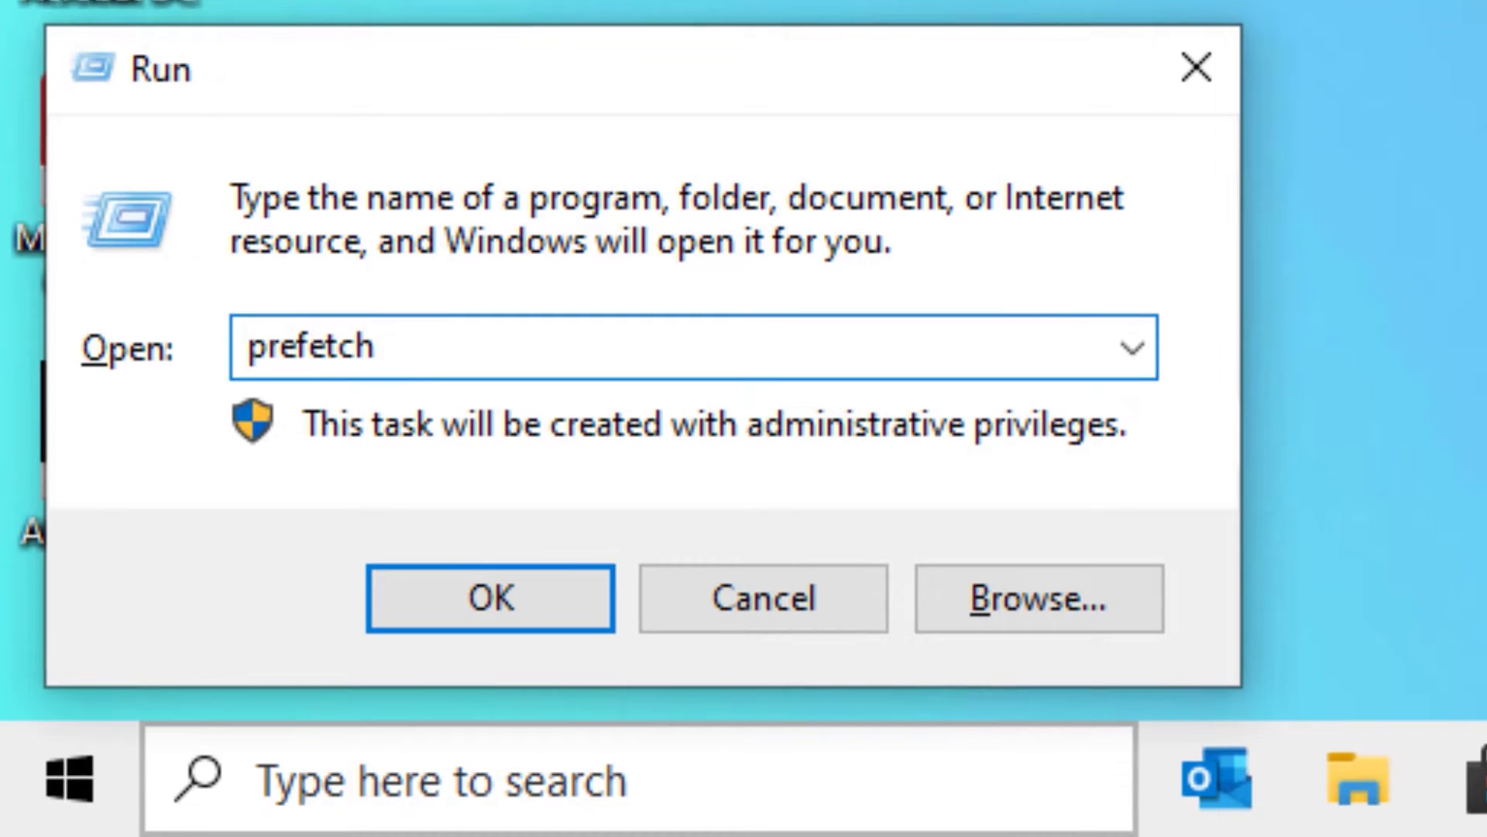
pyautogui.press('Return')
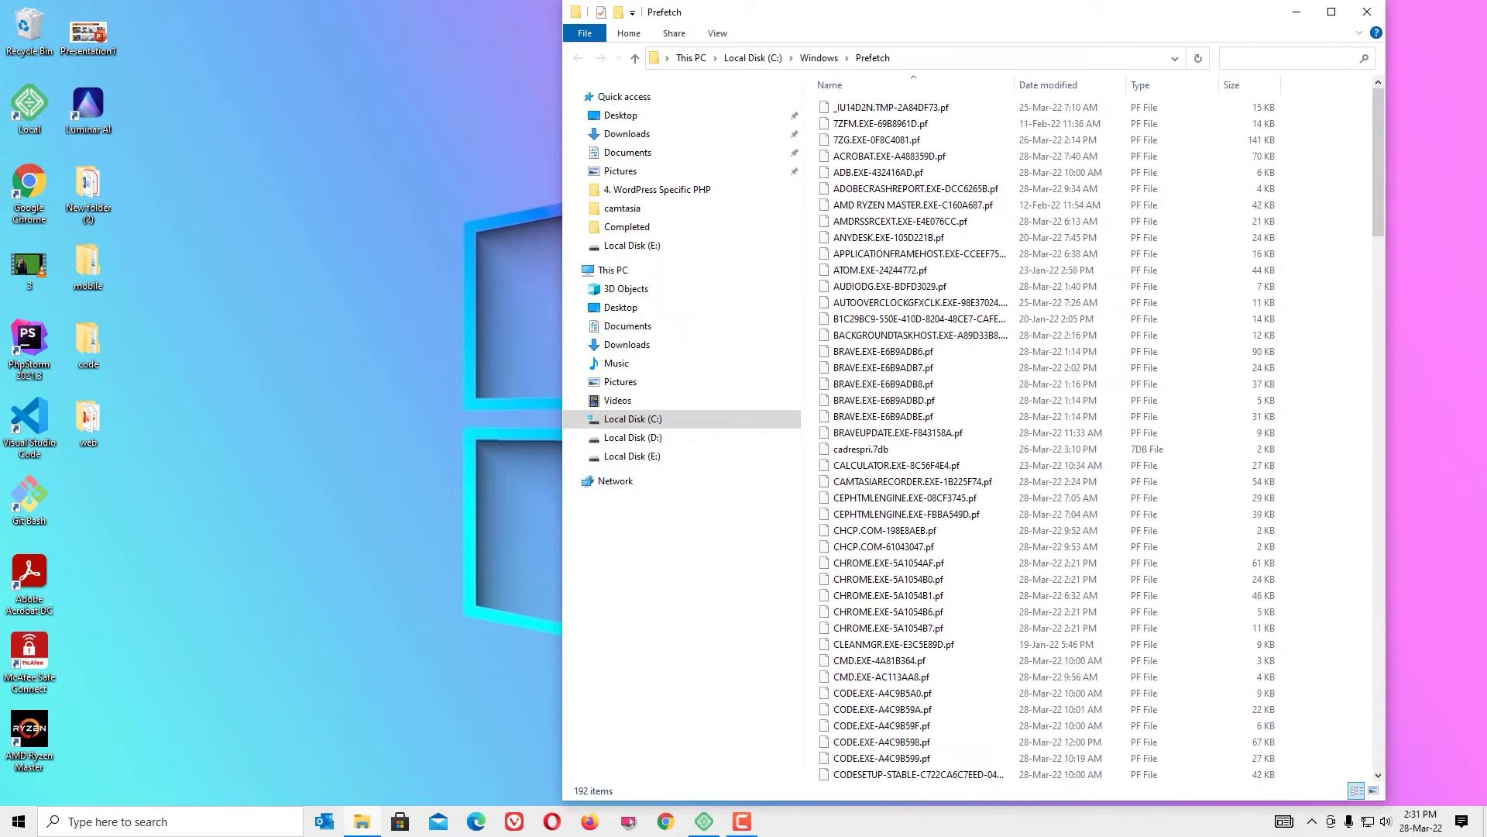
pyautogui.hotkey('ctrl', 'a')
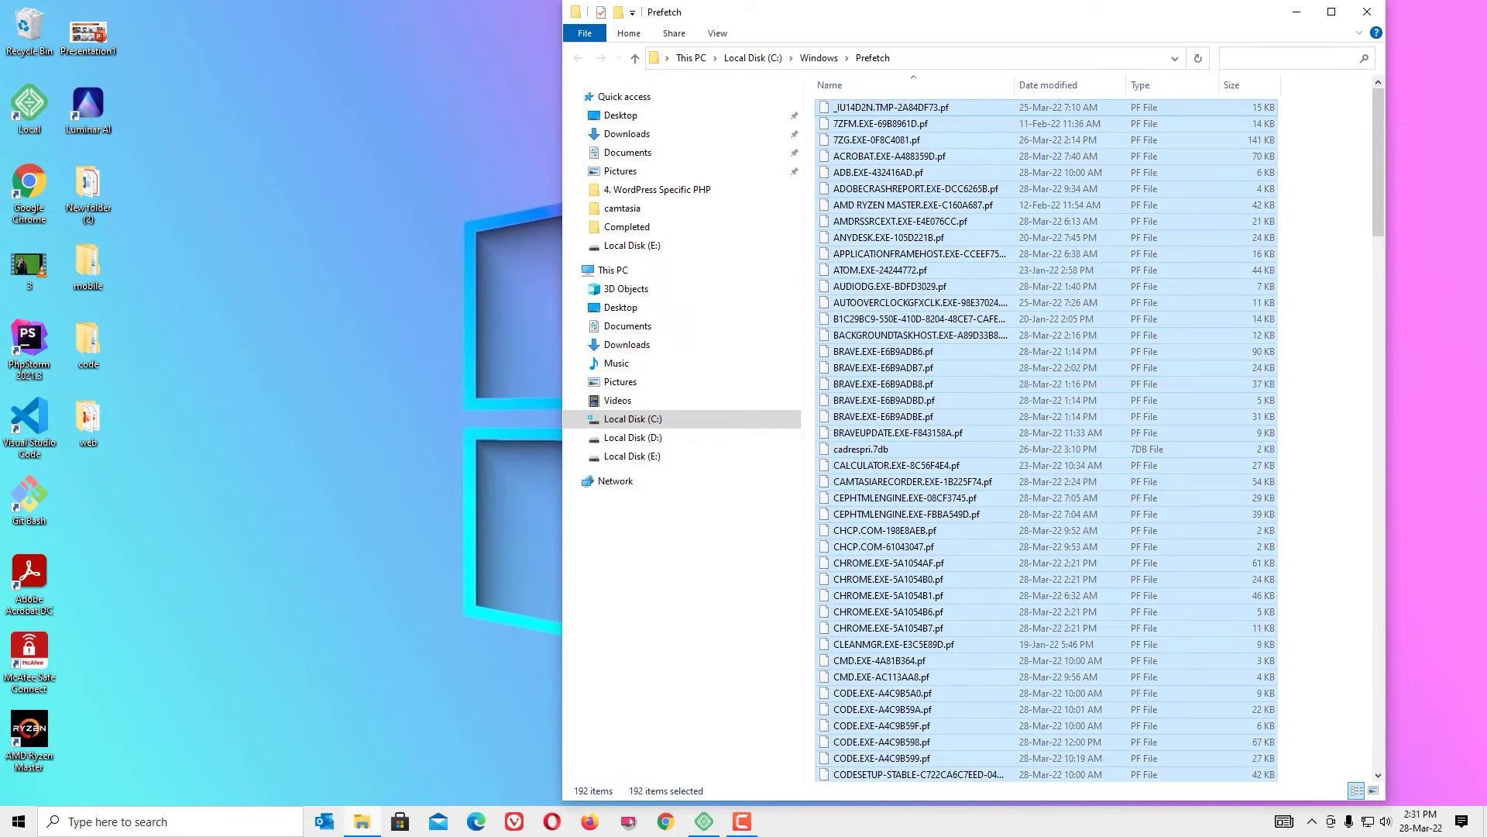
pyautogui.press('Delete')
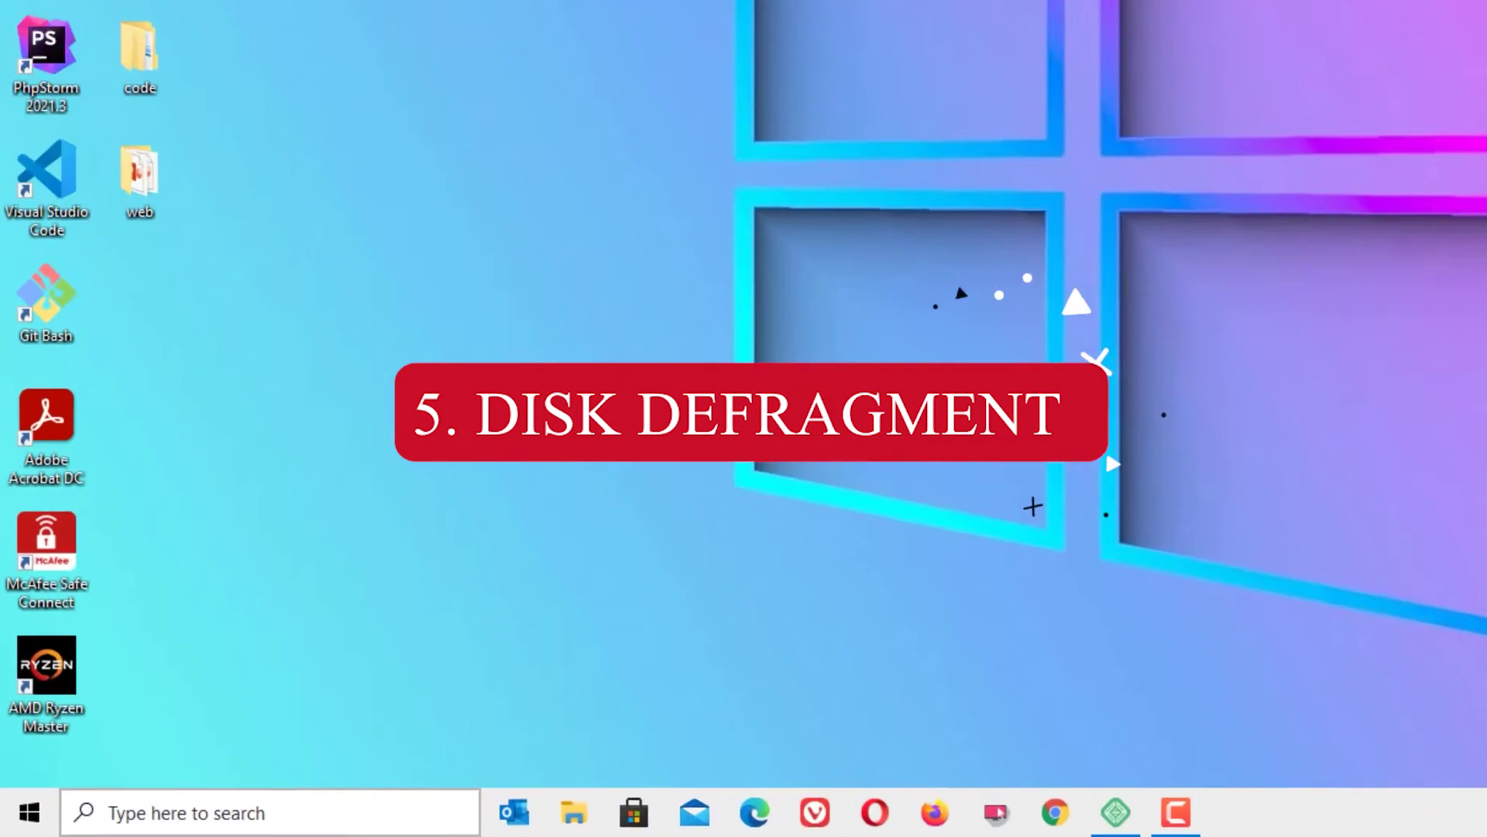
# - Find and open the Defragment and optimize your drives tool and optimize the C: drive
pyautogui.click(186, 812)
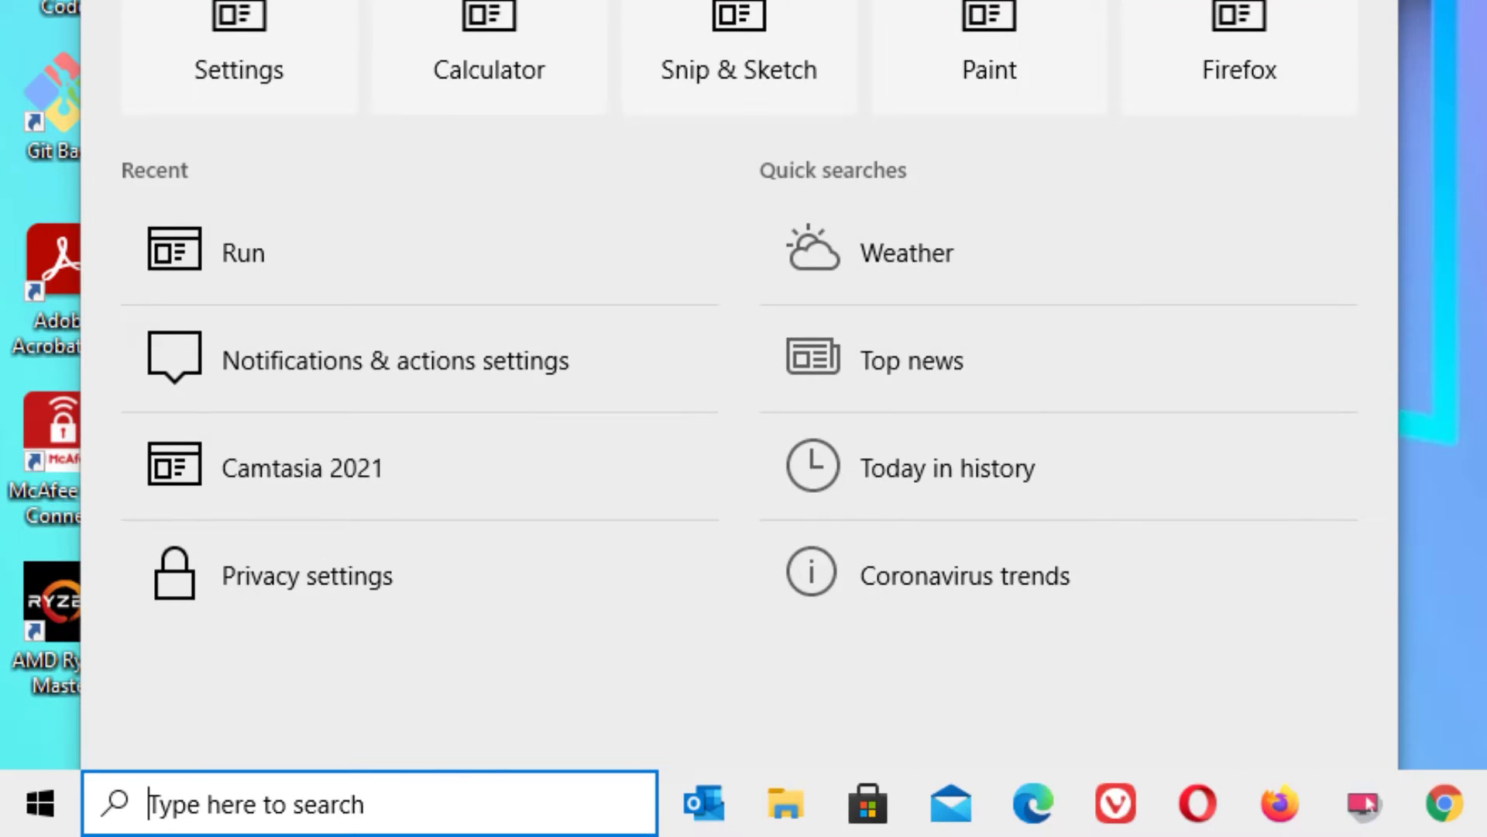
pyautogui.write('defra')
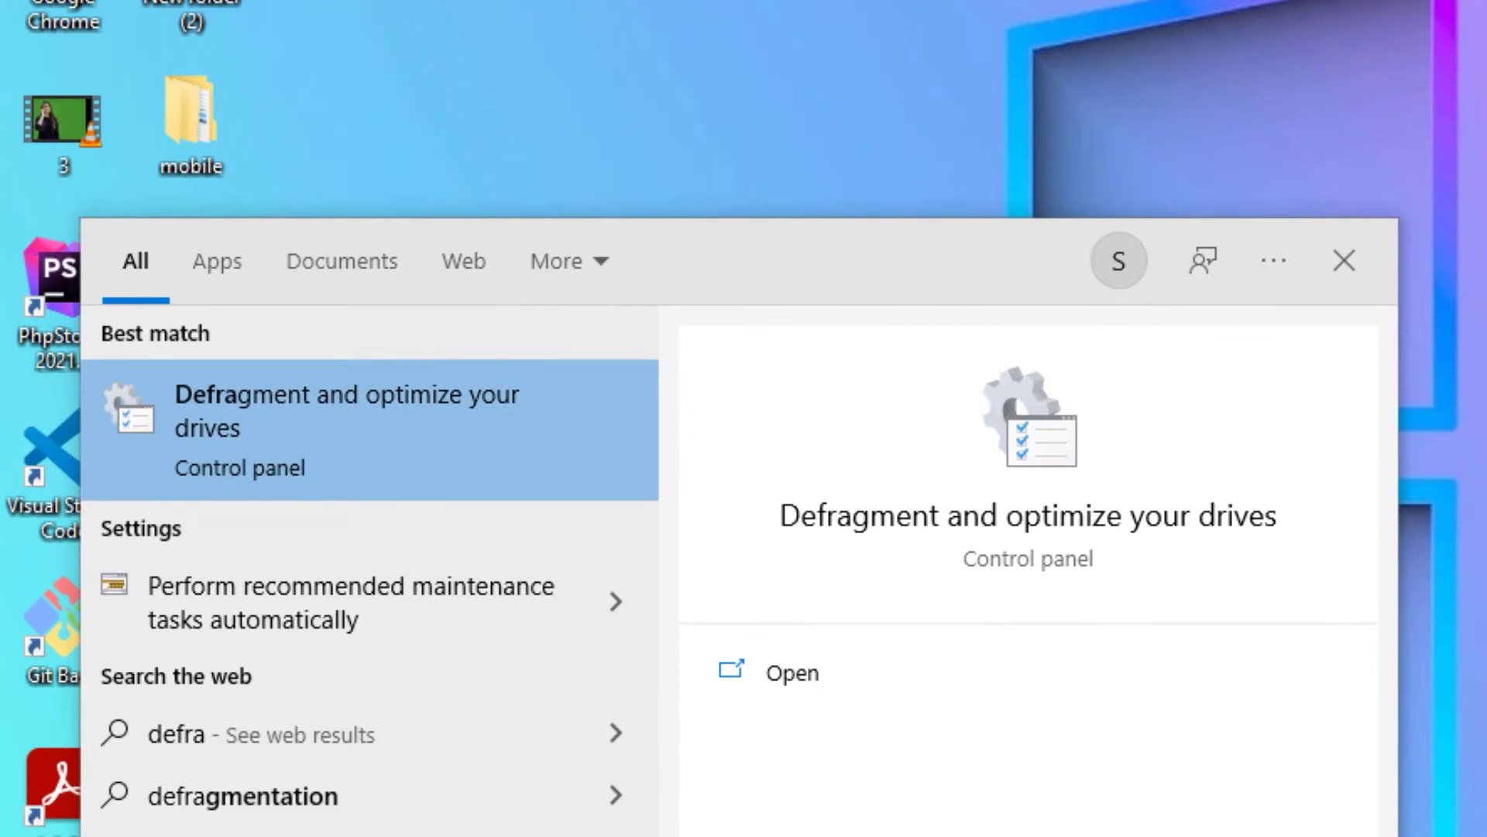
pyautogui.press('Return')
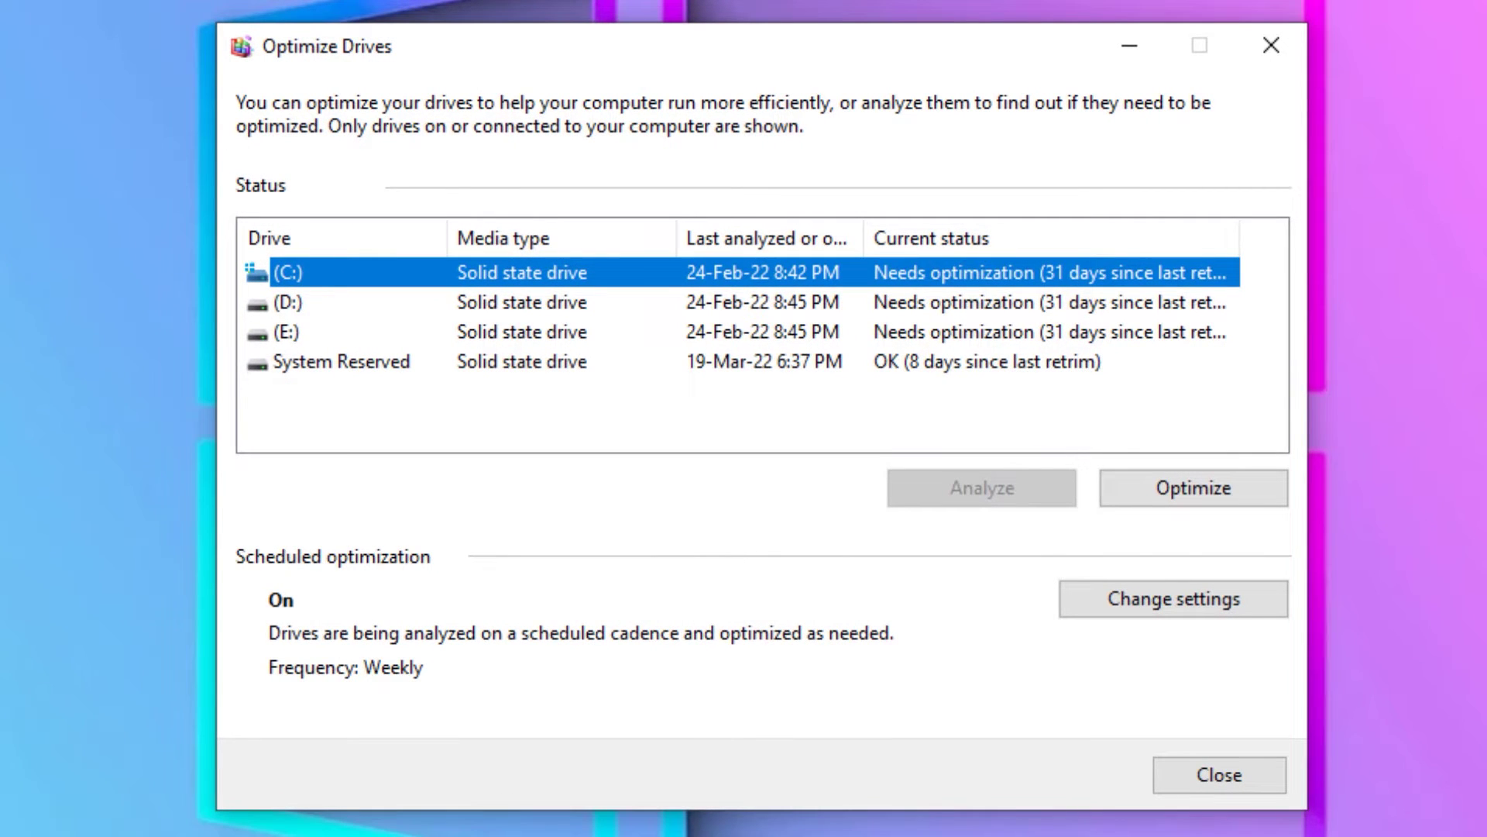
pyautogui.click(1193, 488)
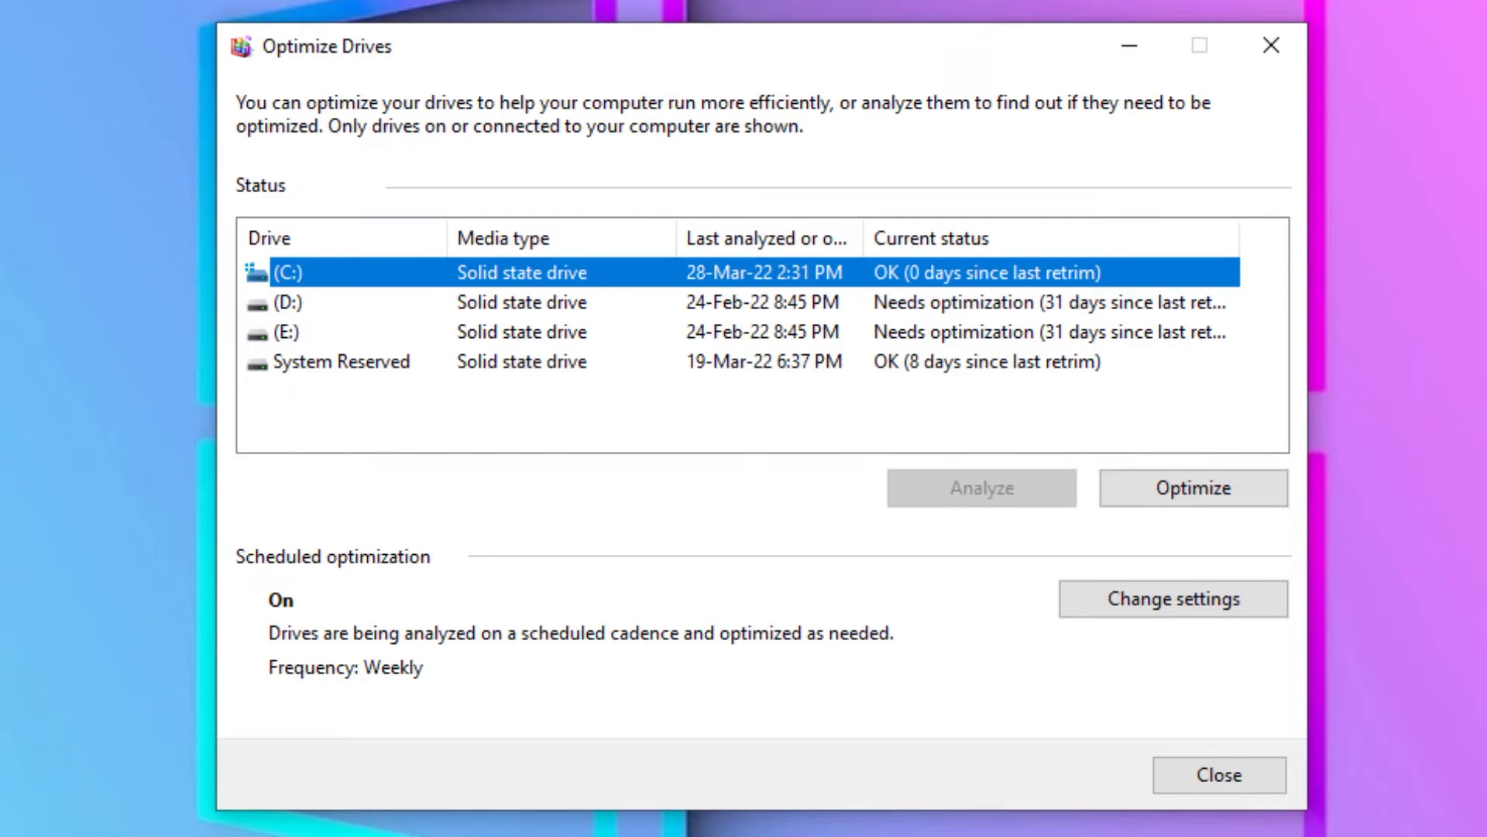
# - Optimize the D: drive and the E: drive
pyautogui.click(754, 303)
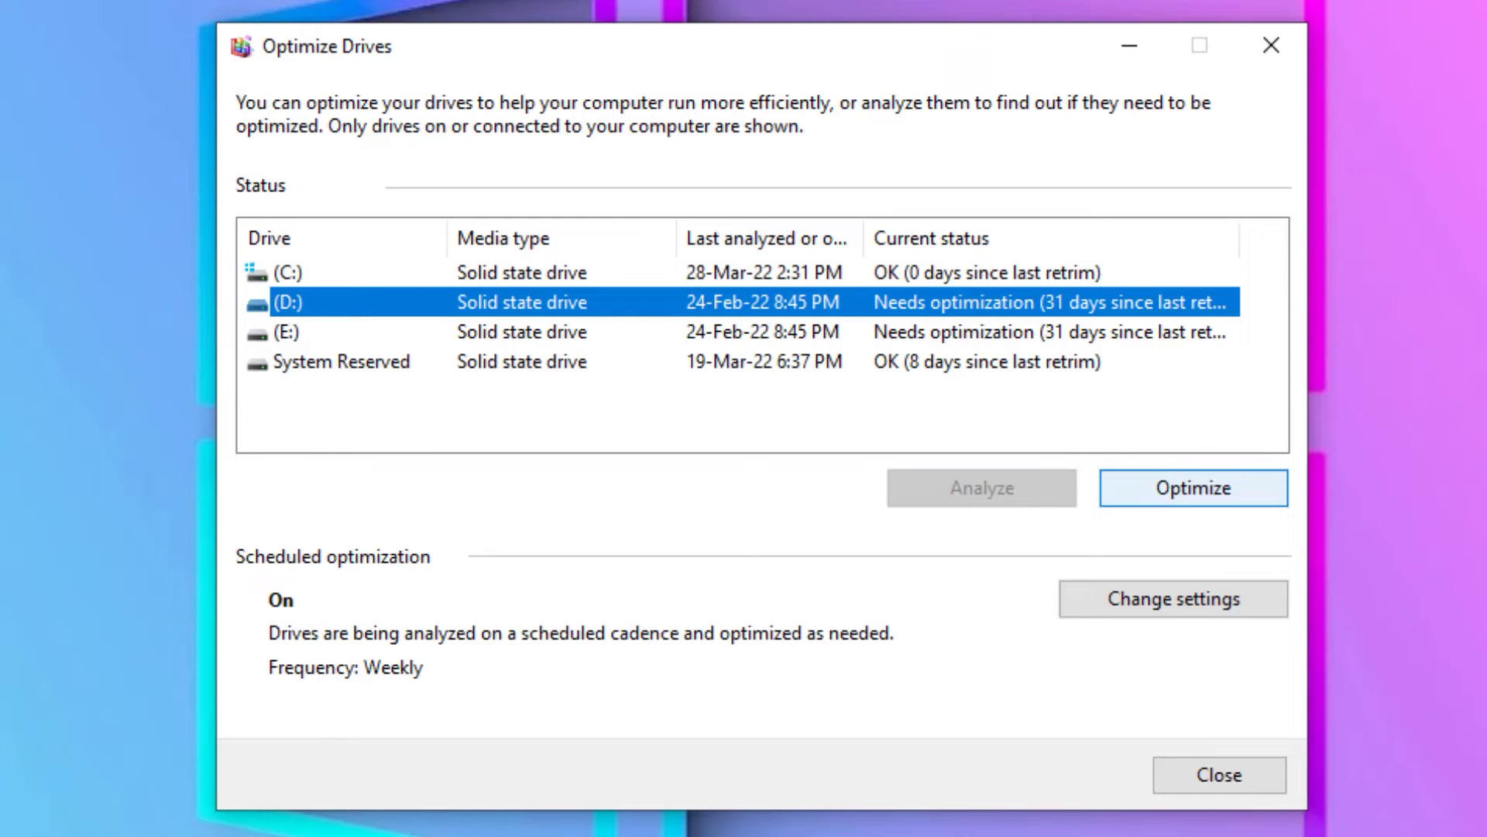
pyautogui.click(1194, 488)
pyautogui.click(287, 331)
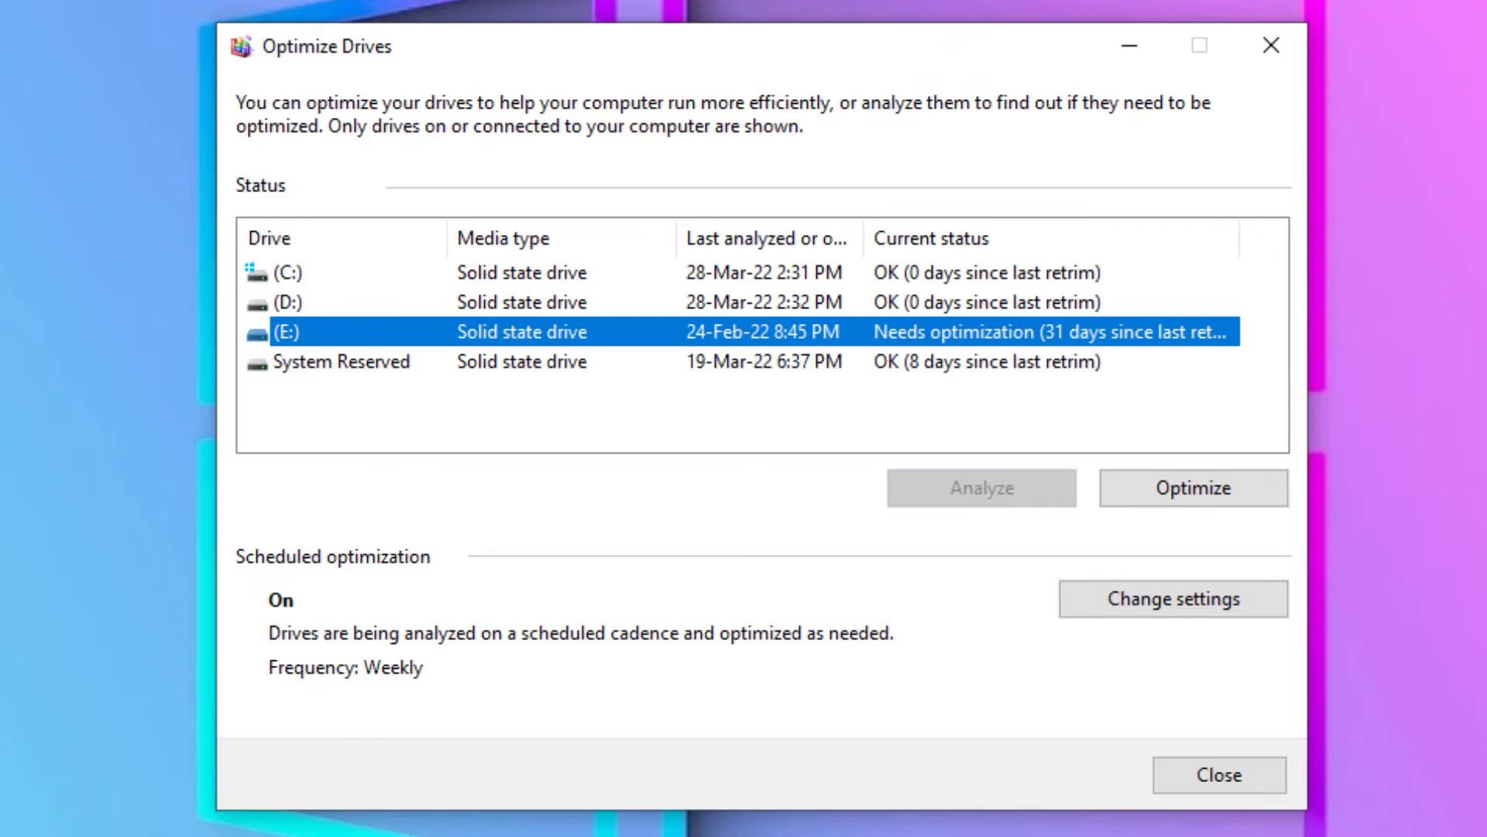
pyautogui.click(1193, 488)
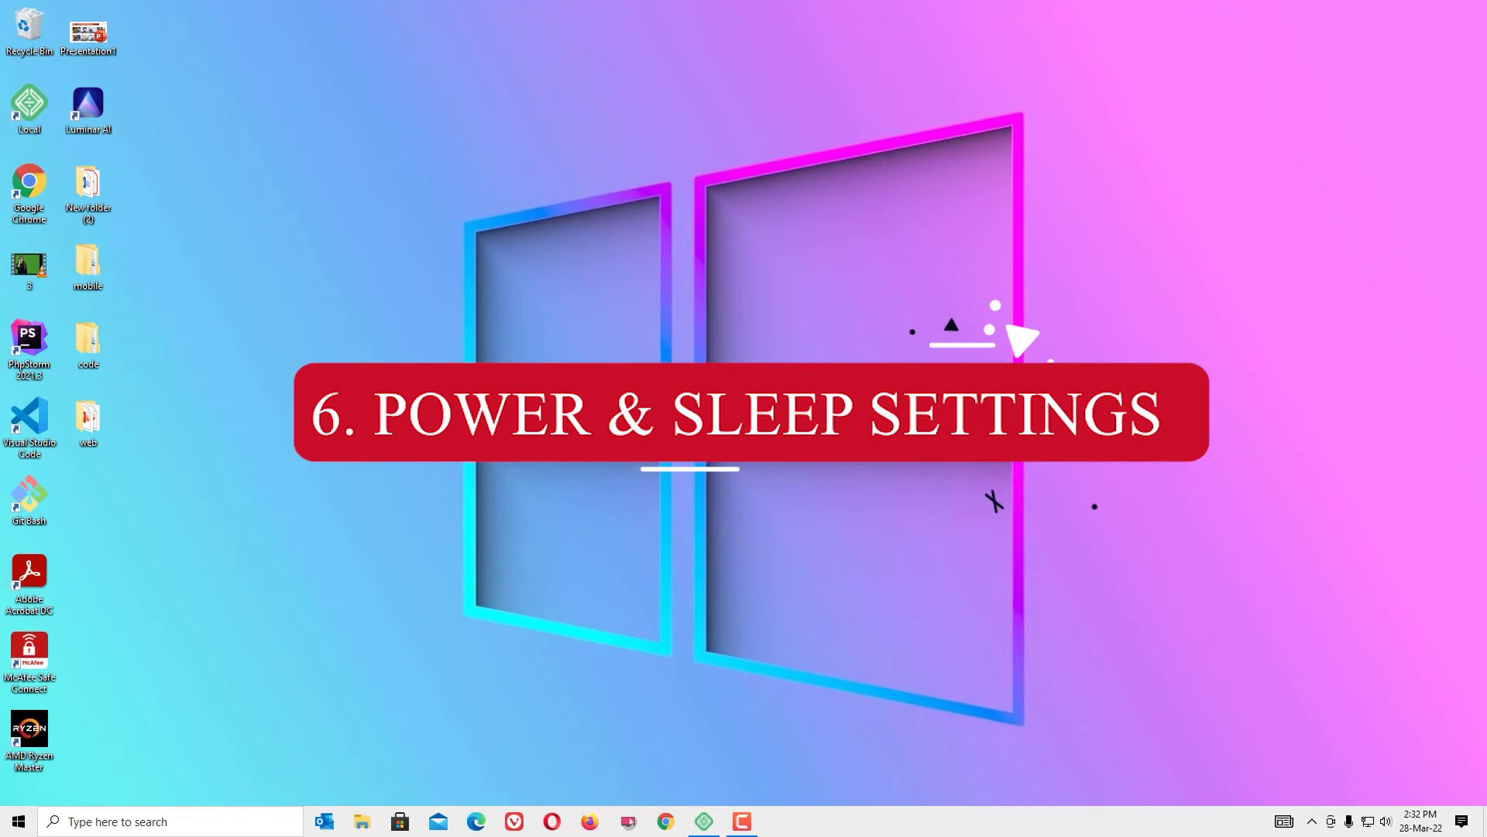
# - Open the Power & sleep settings and activate the High performance plan in the additional Power Options
pyautogui.click(170, 821)
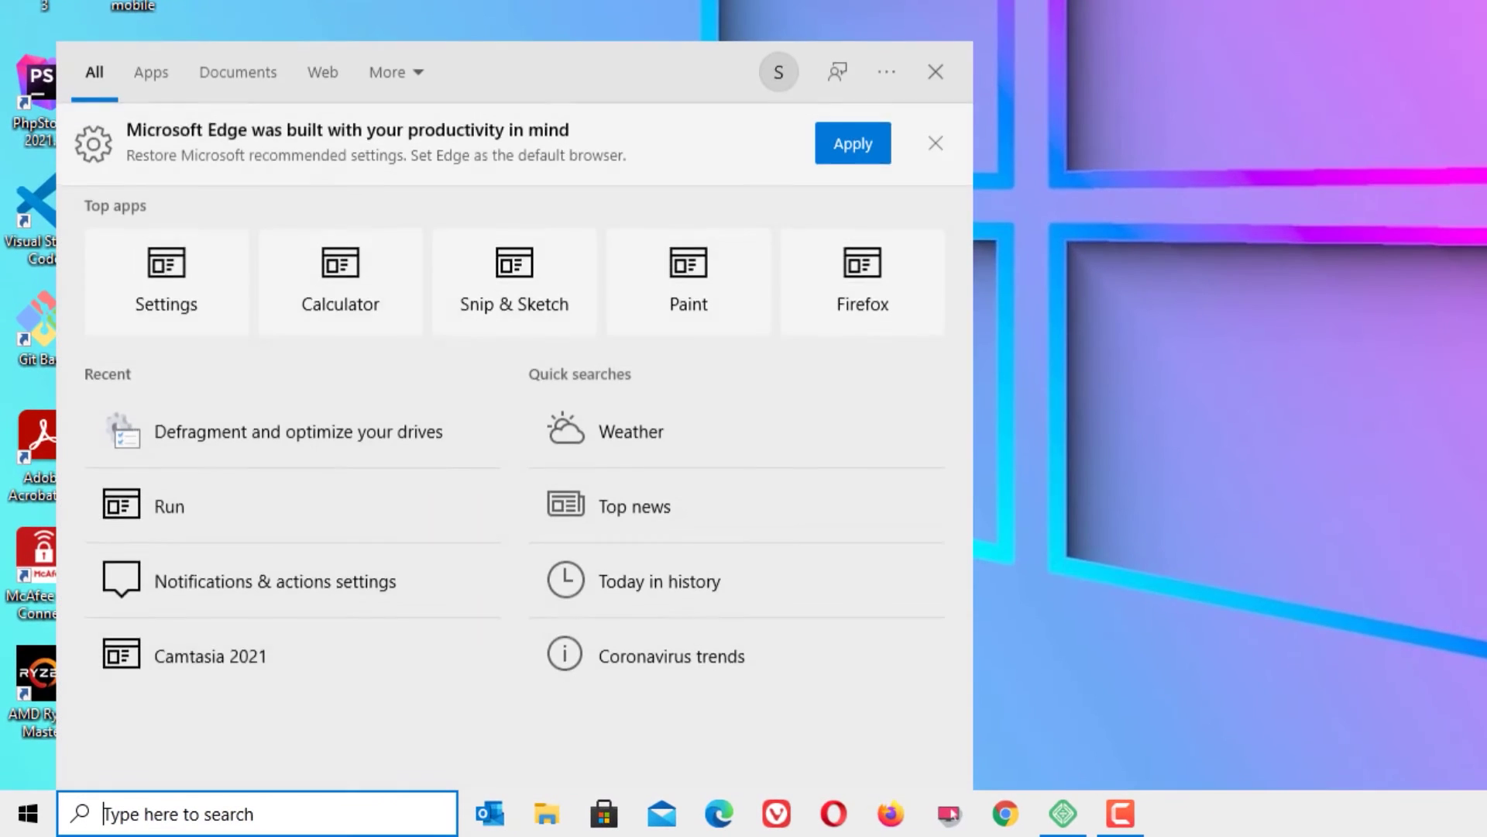
pyautogui.write('power and')
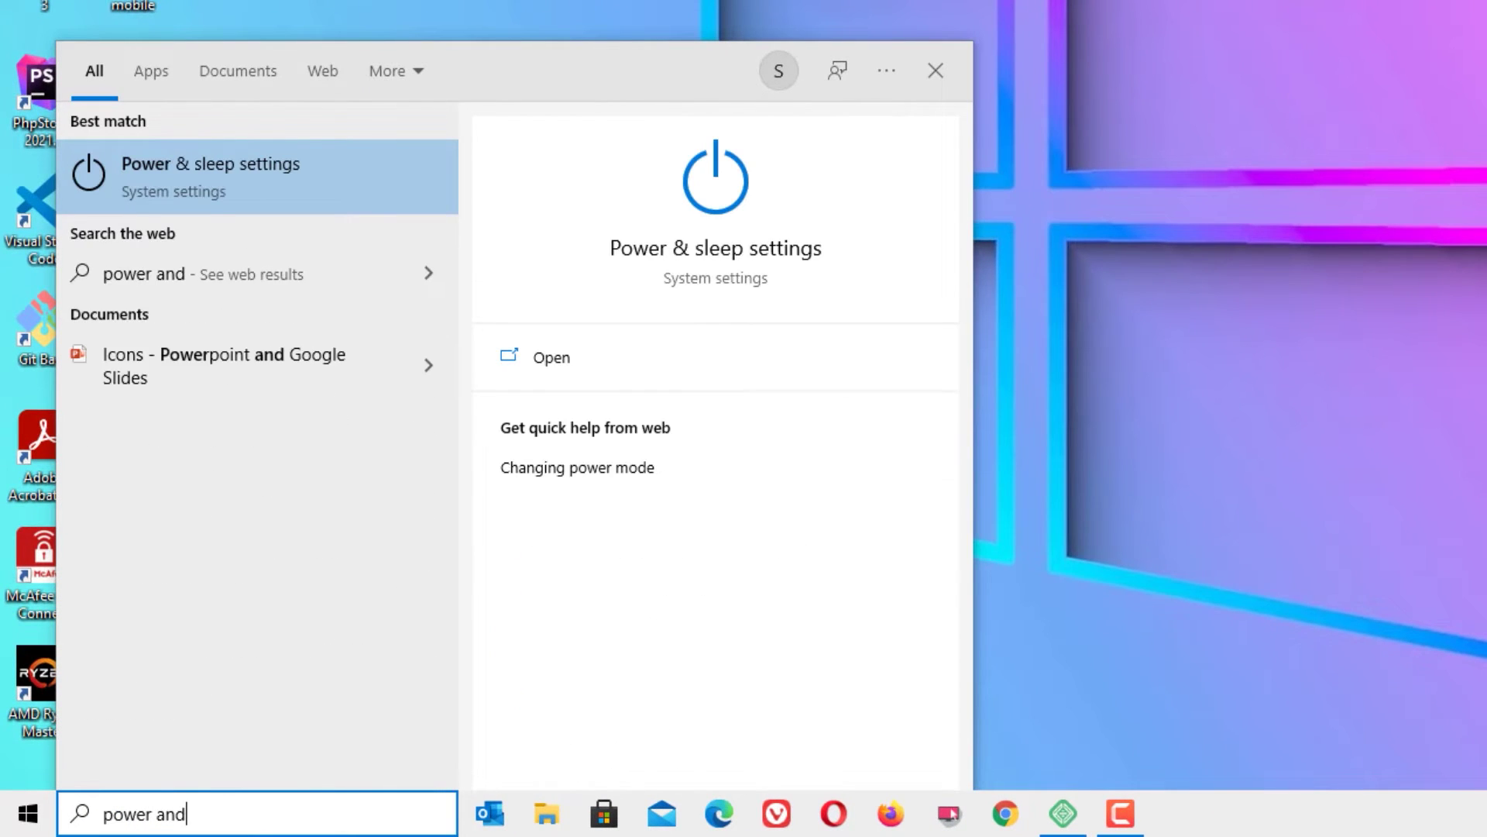
pyautogui.press('Return')
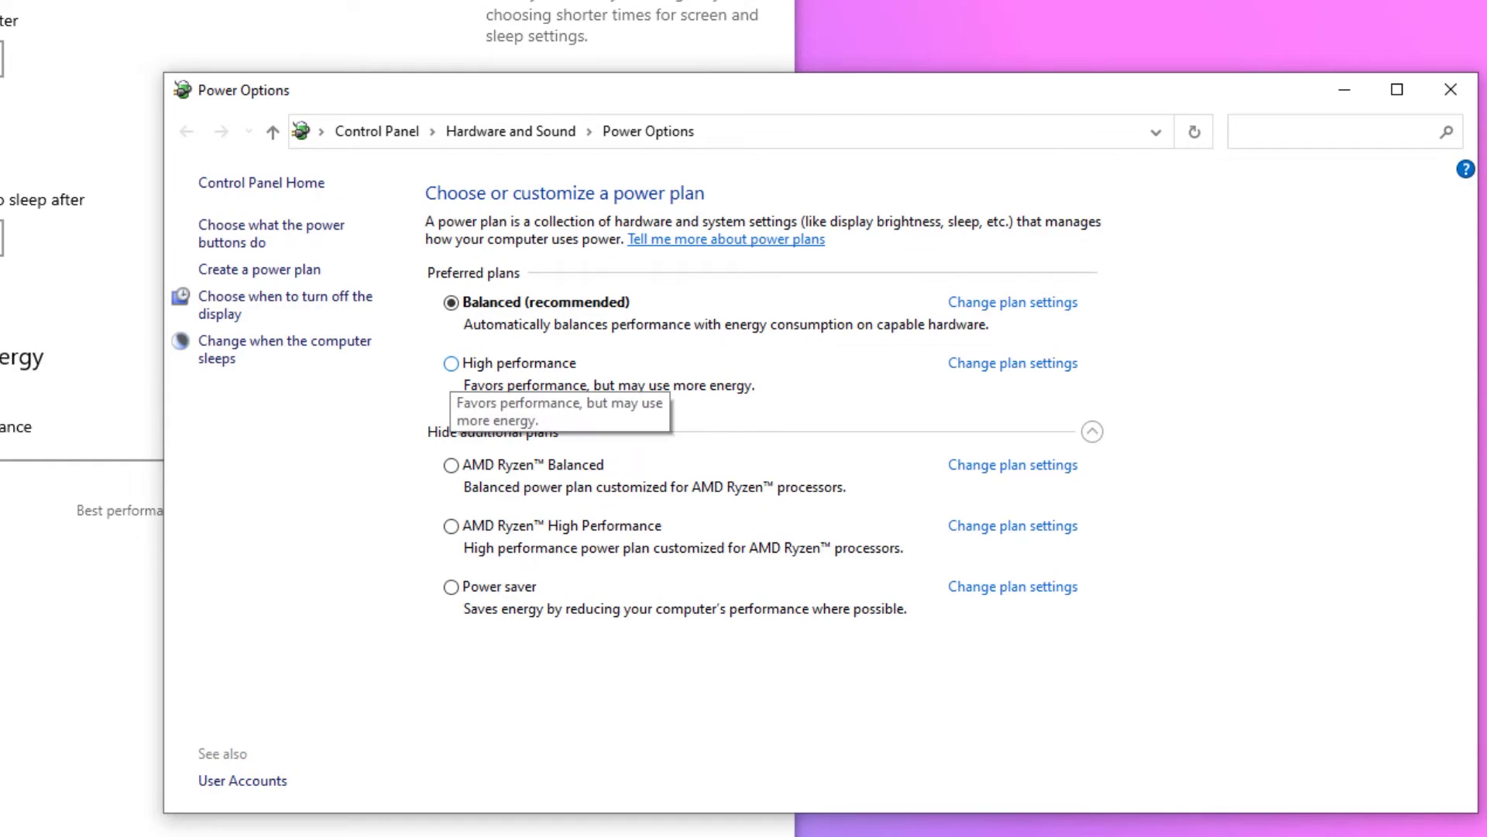
pyautogui.click(453, 364)
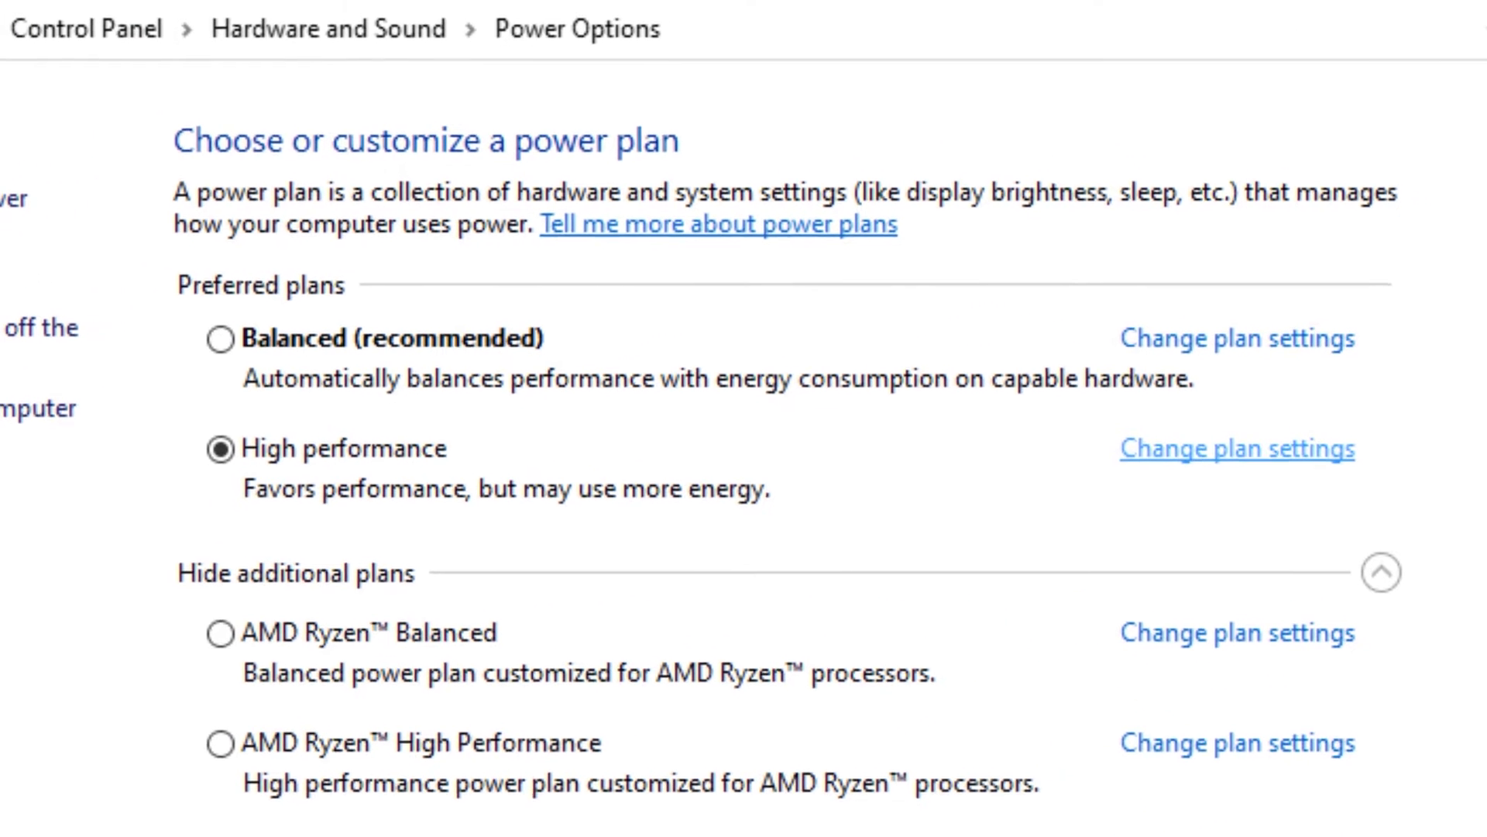
# - Open the High performance plan's advanced power settings and expand the minimum and maximum processor state under Processor power management
pyautogui.click(1254, 454)
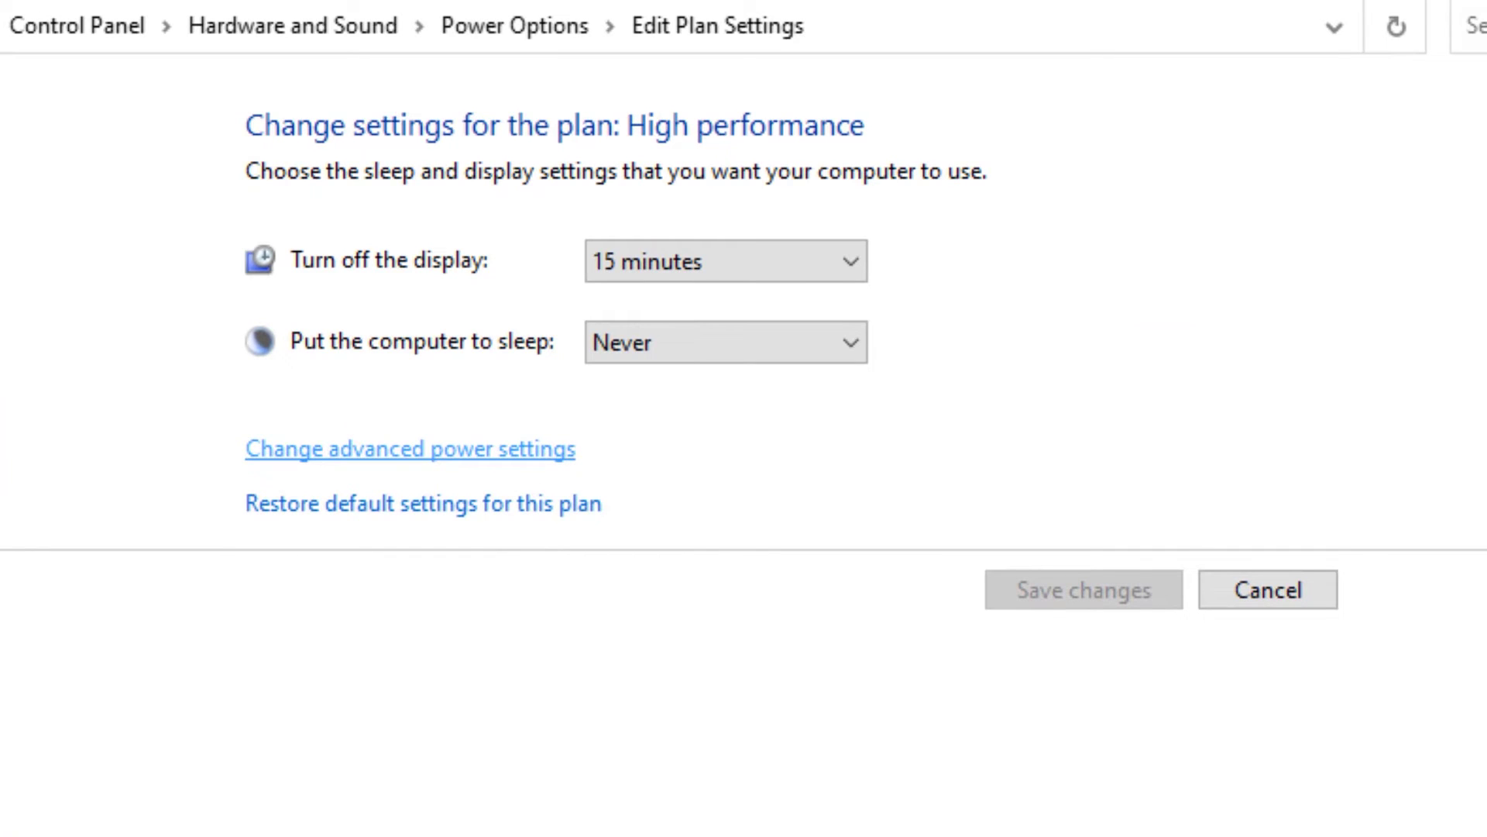
pyautogui.click(410, 449)
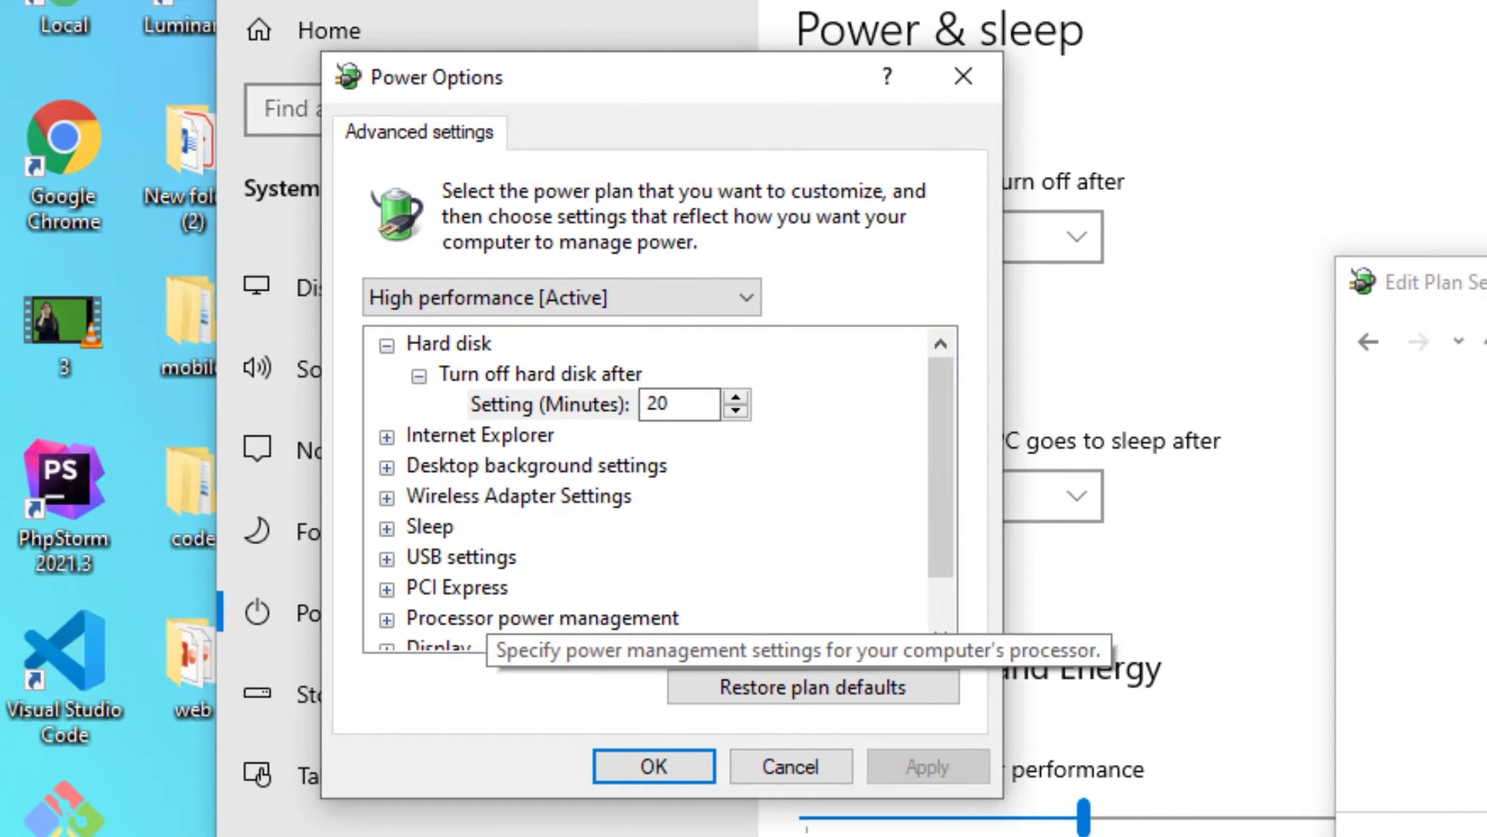
pyautogui.doubleClick(474, 618)
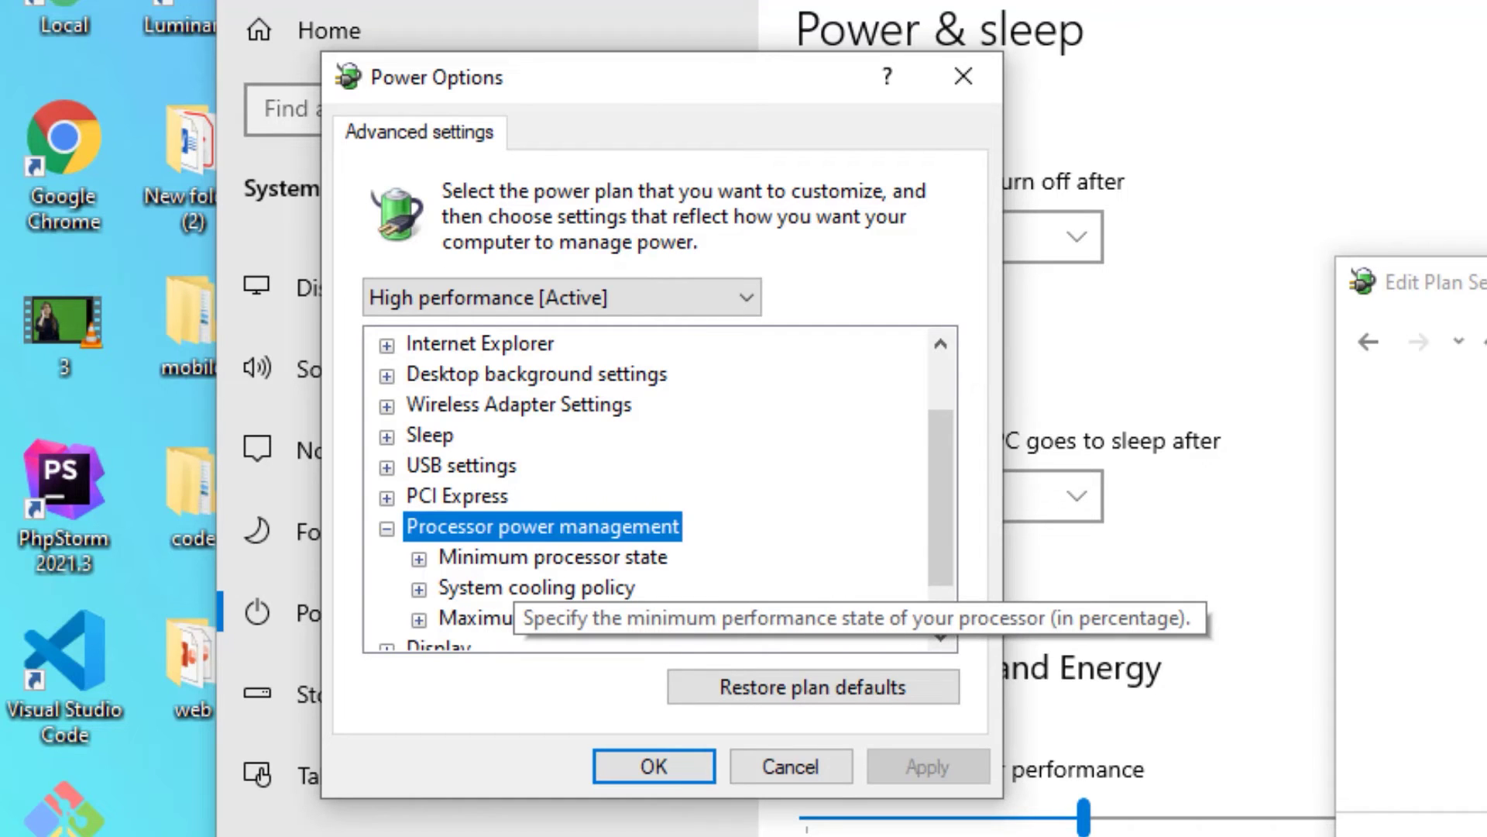
pyautogui.doubleClick(515, 561)
pyautogui.scroll(-1, 514, 561)
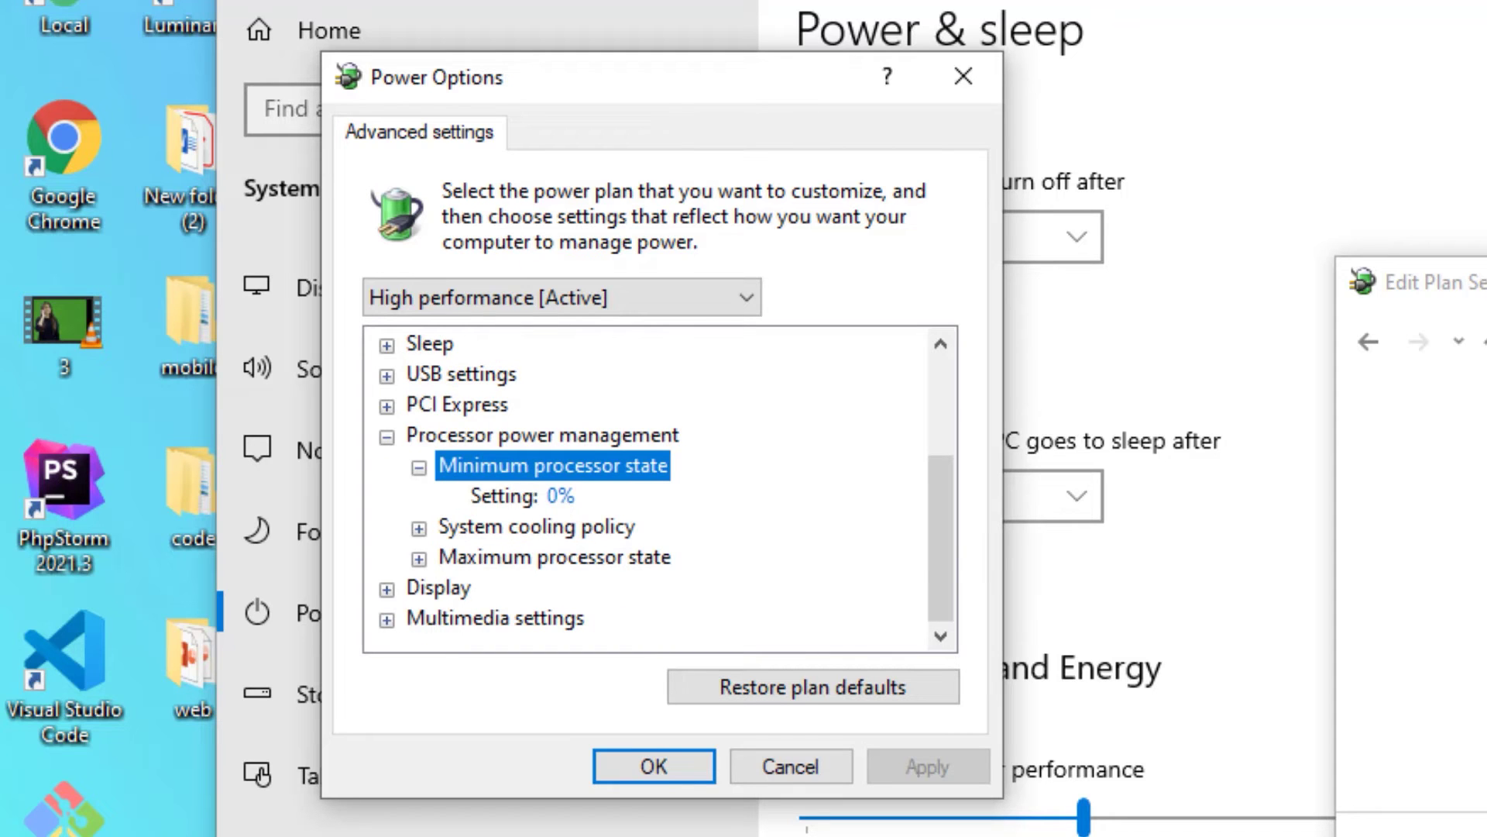
pyautogui.doubleClick(553, 557)
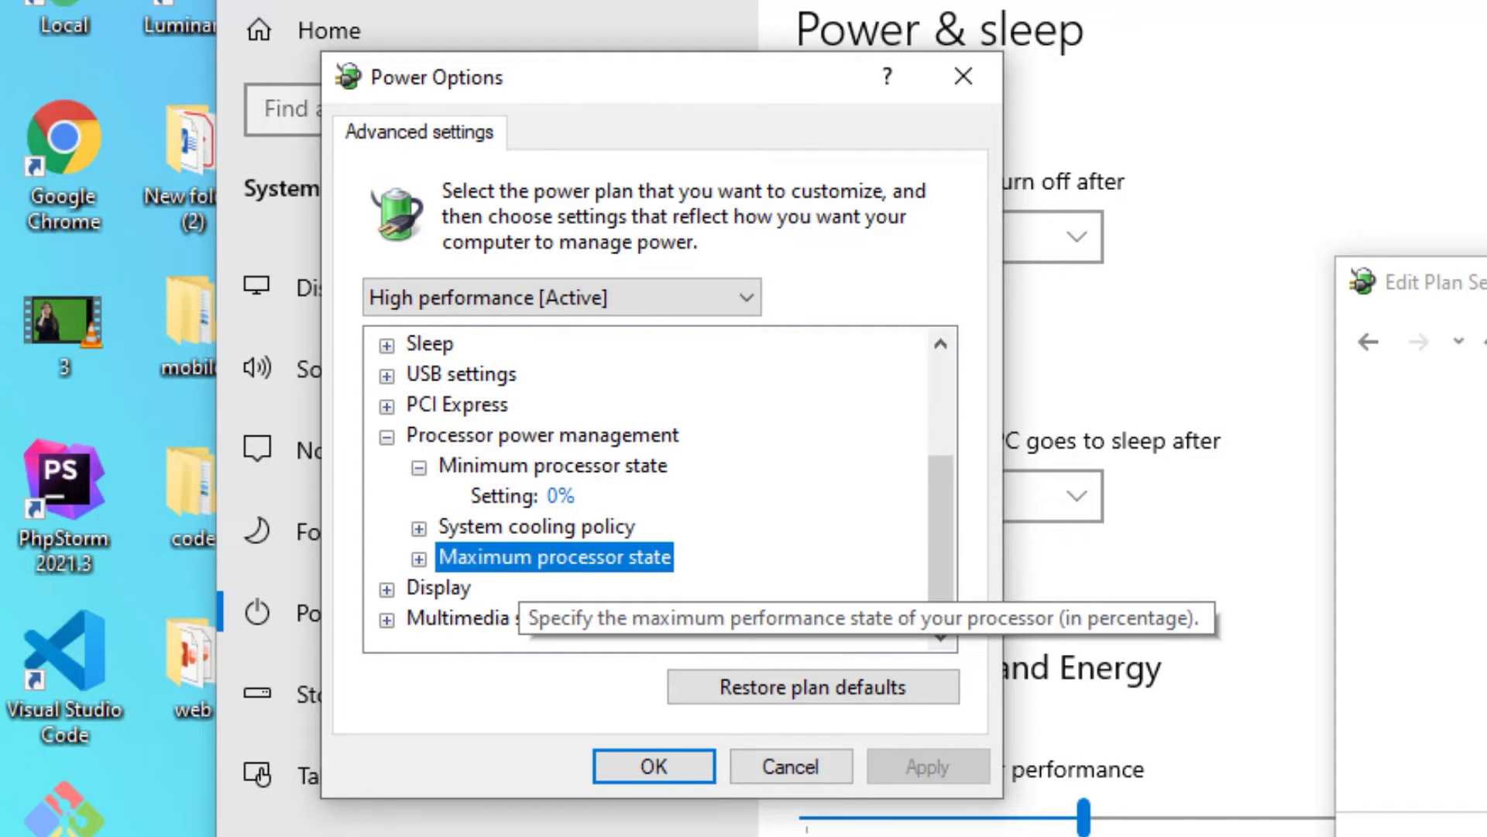
pyautogui.scroll(-1, 553, 557)
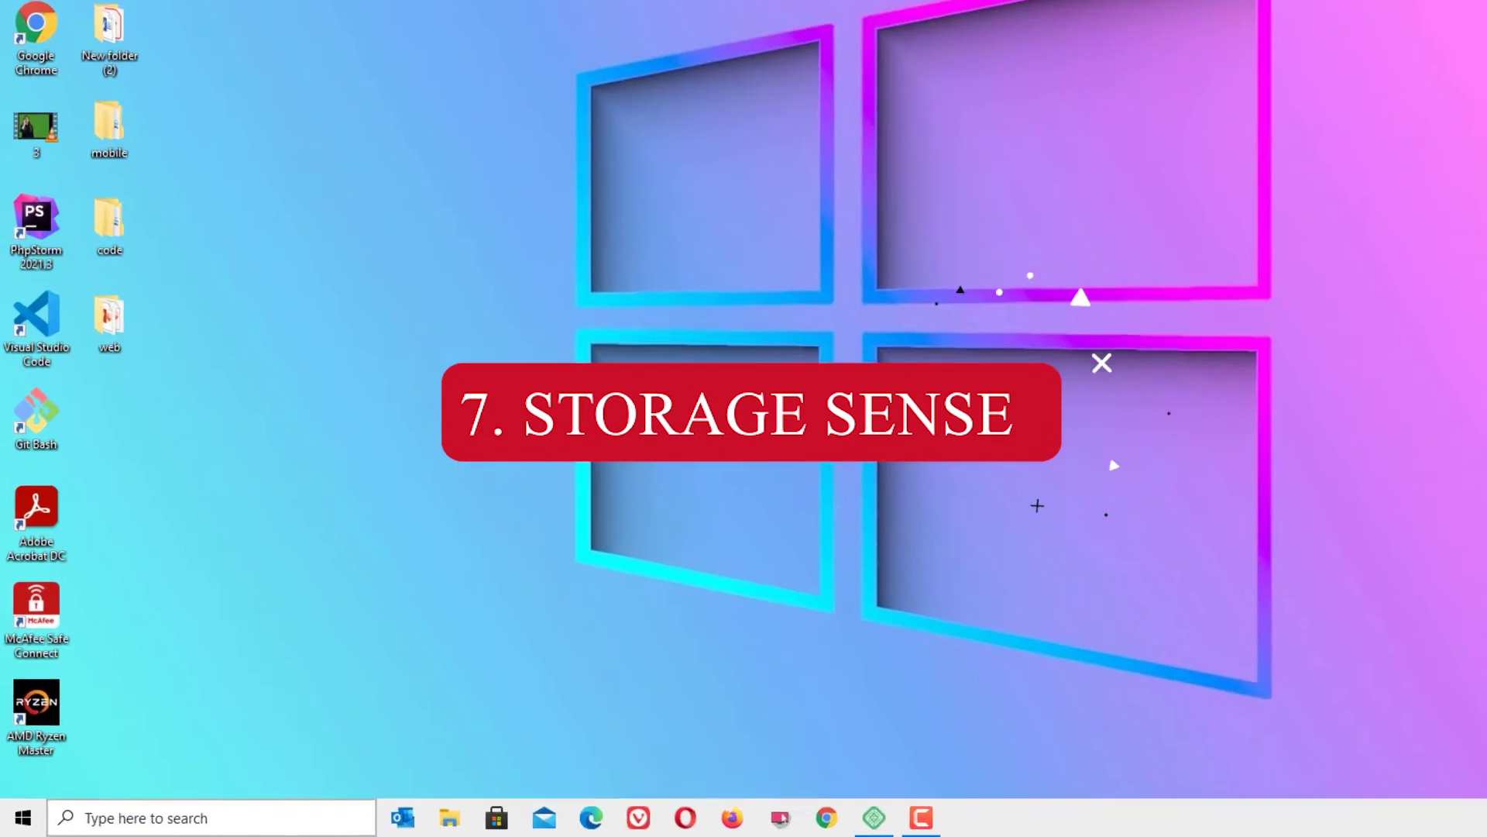
# - Open the Storage settings and turn on Storage Sense
pyautogui.click(171, 821)
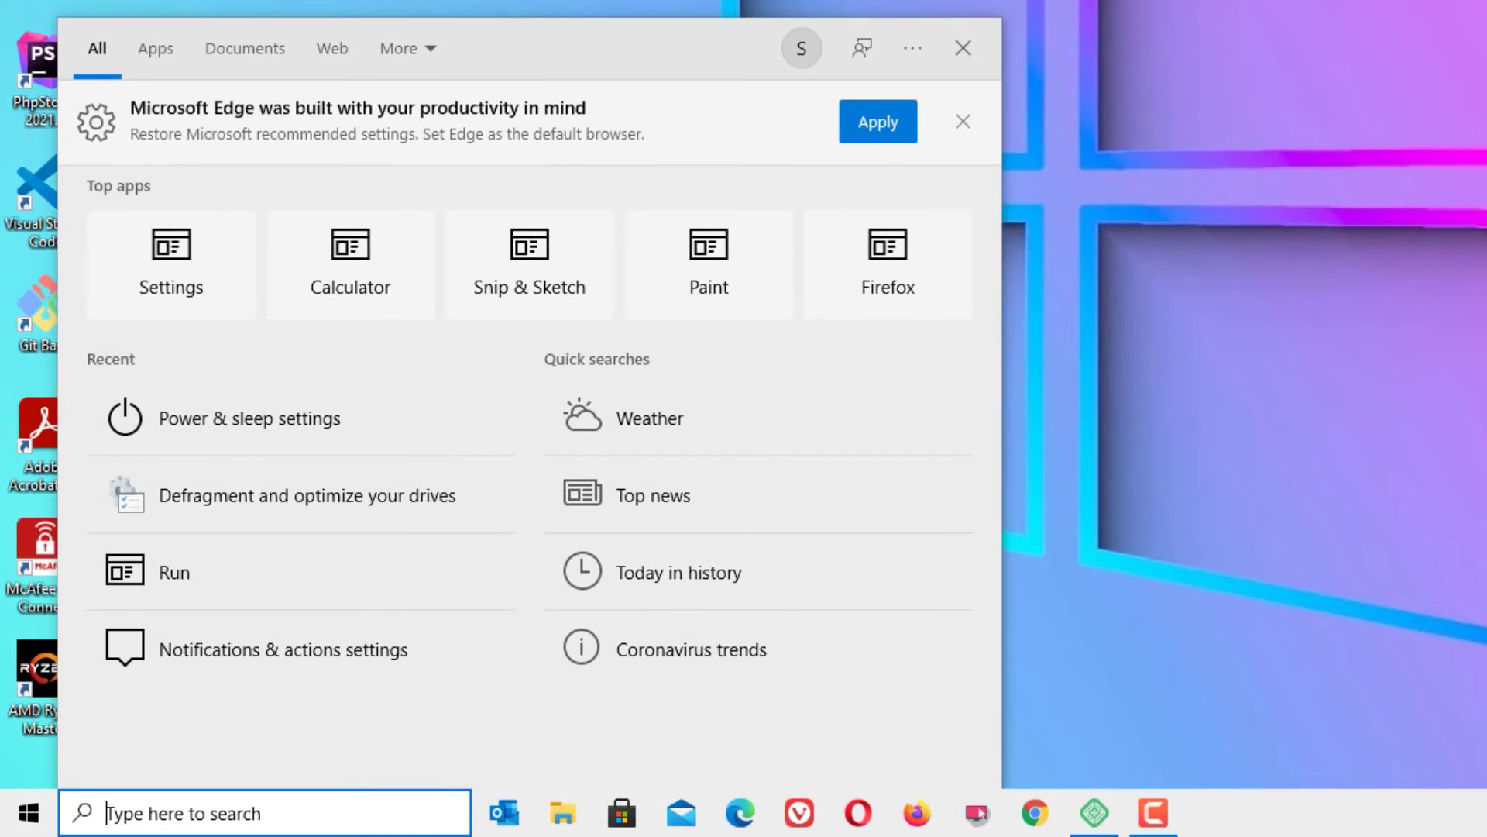
pyautogui.write('storage')
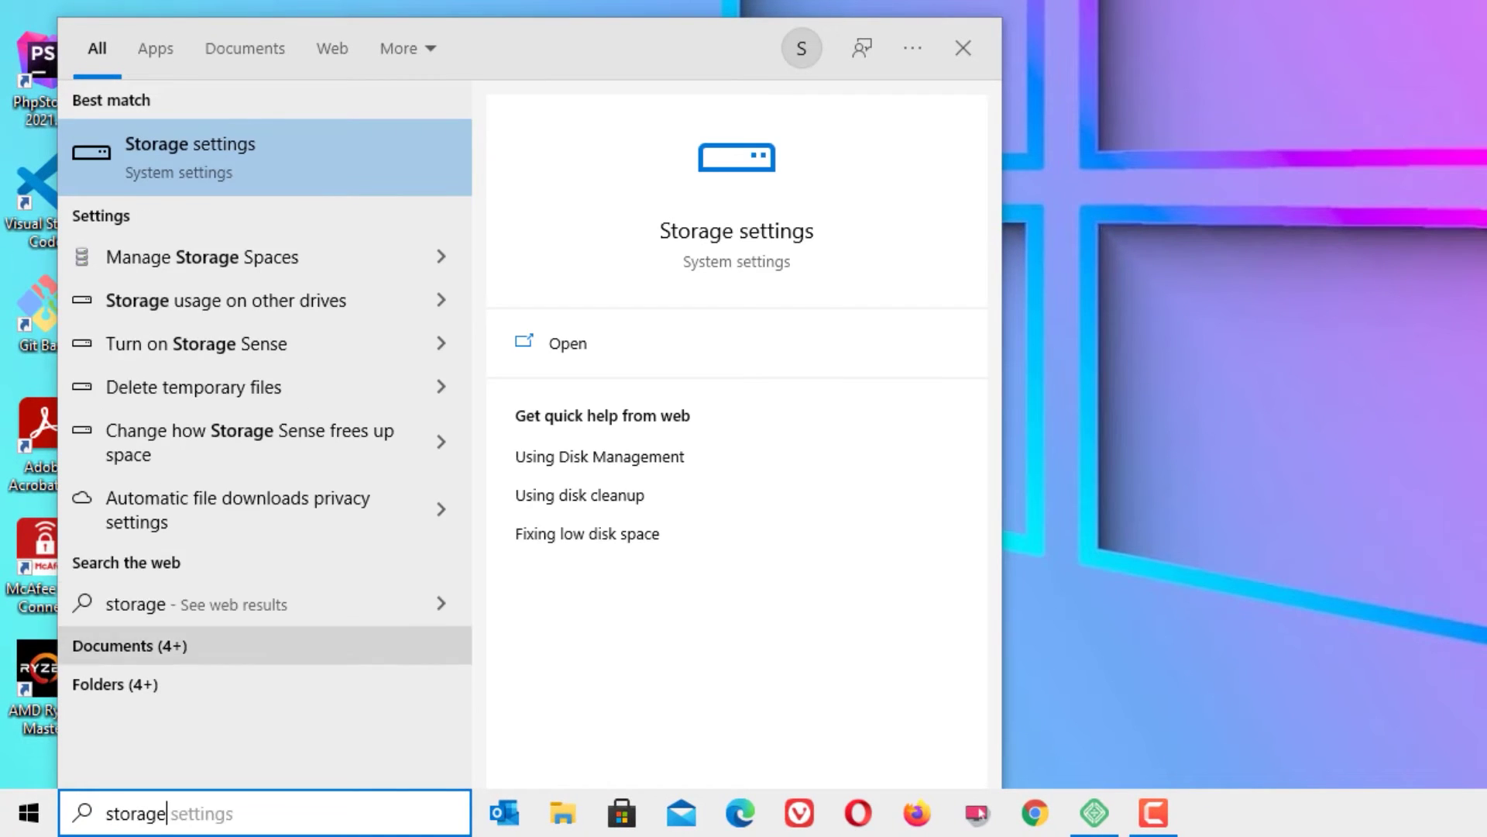
pyautogui.press('Return')
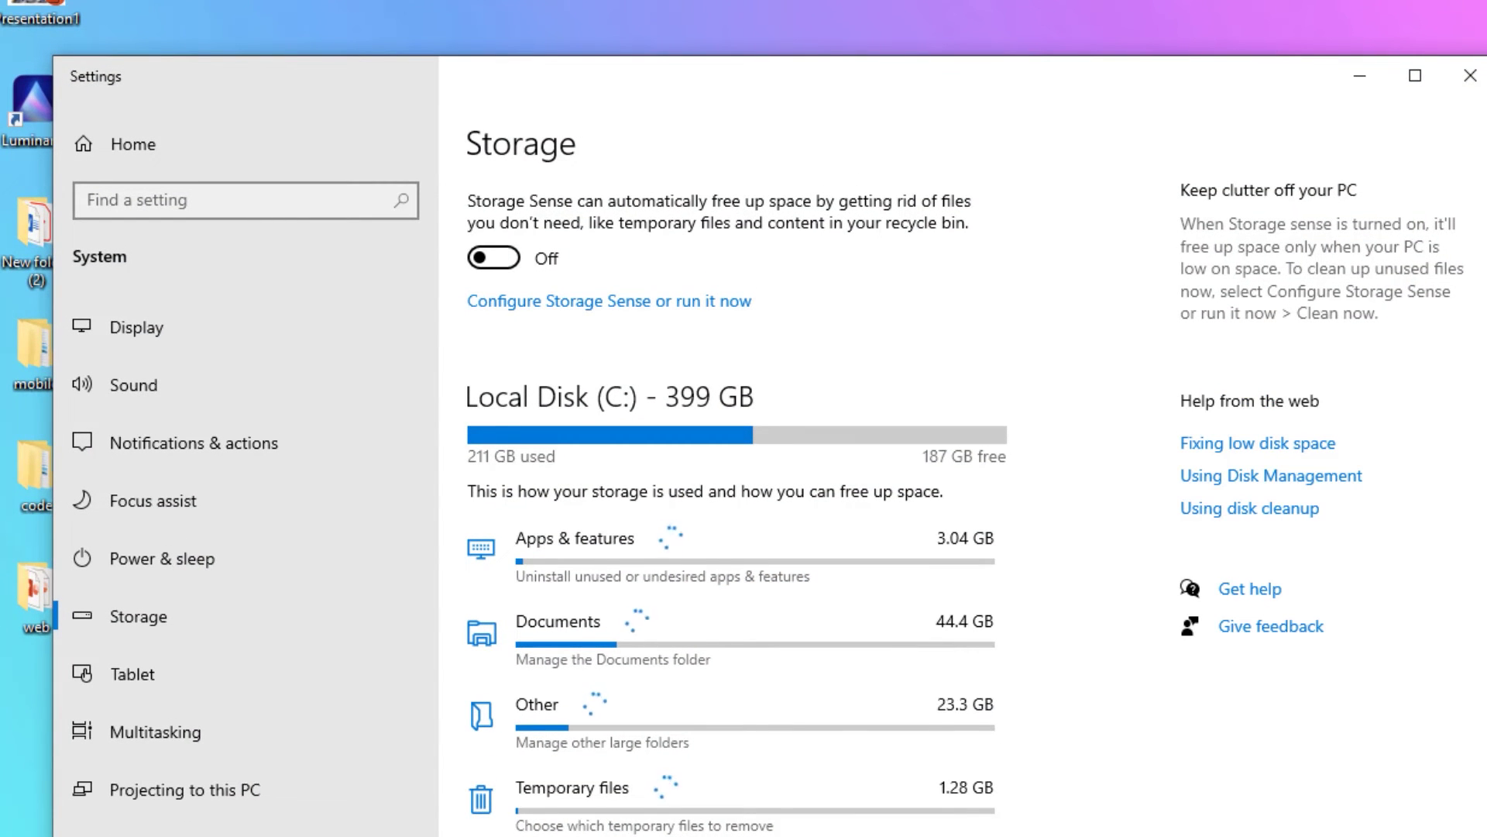
pyautogui.click(493, 258)
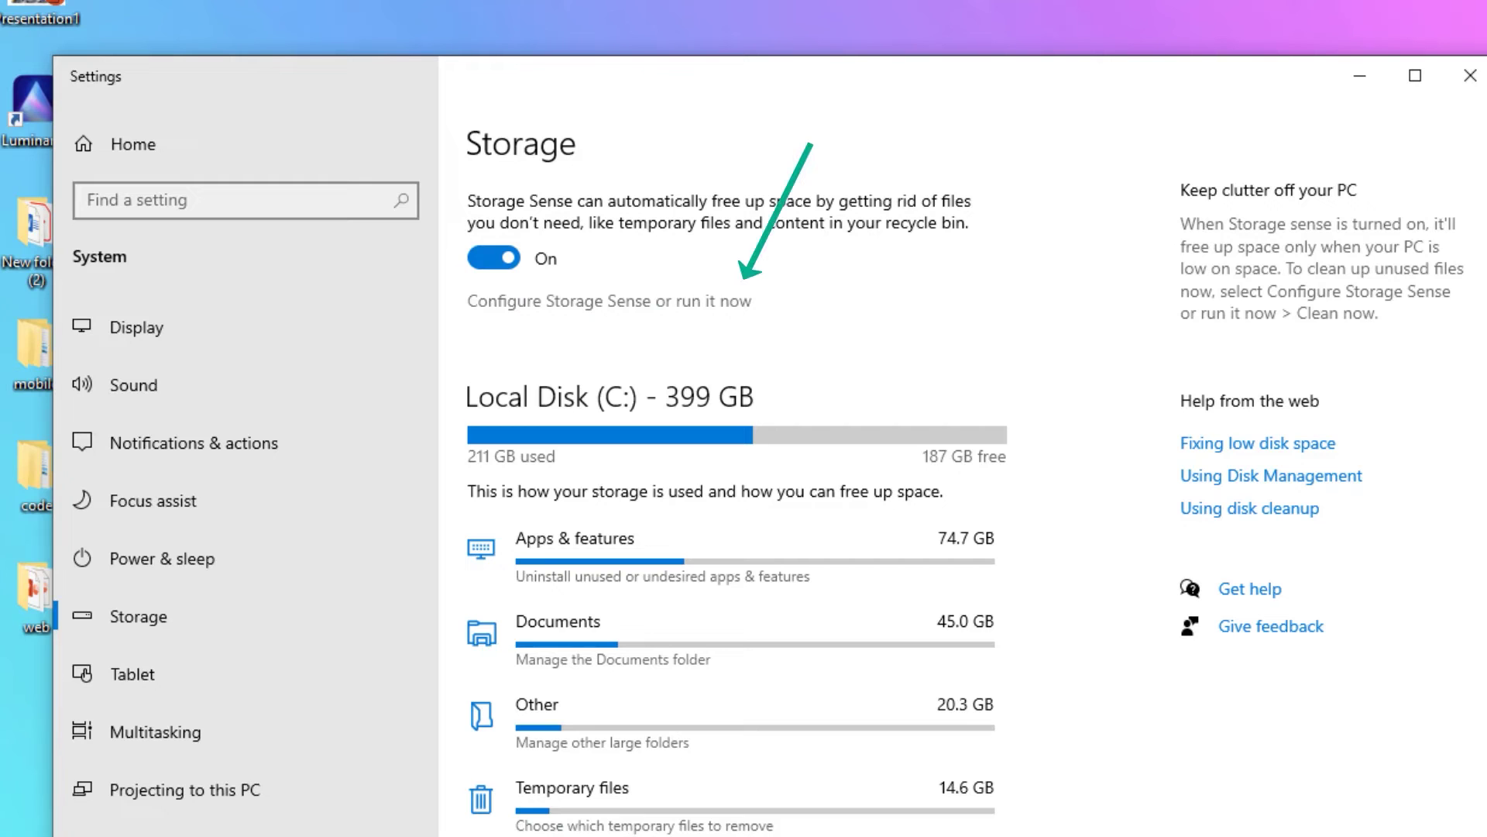
# - Open the Storage Sense configuration and choose 30 days as the age for deleting recycle bin files
pyautogui.click(609, 301)
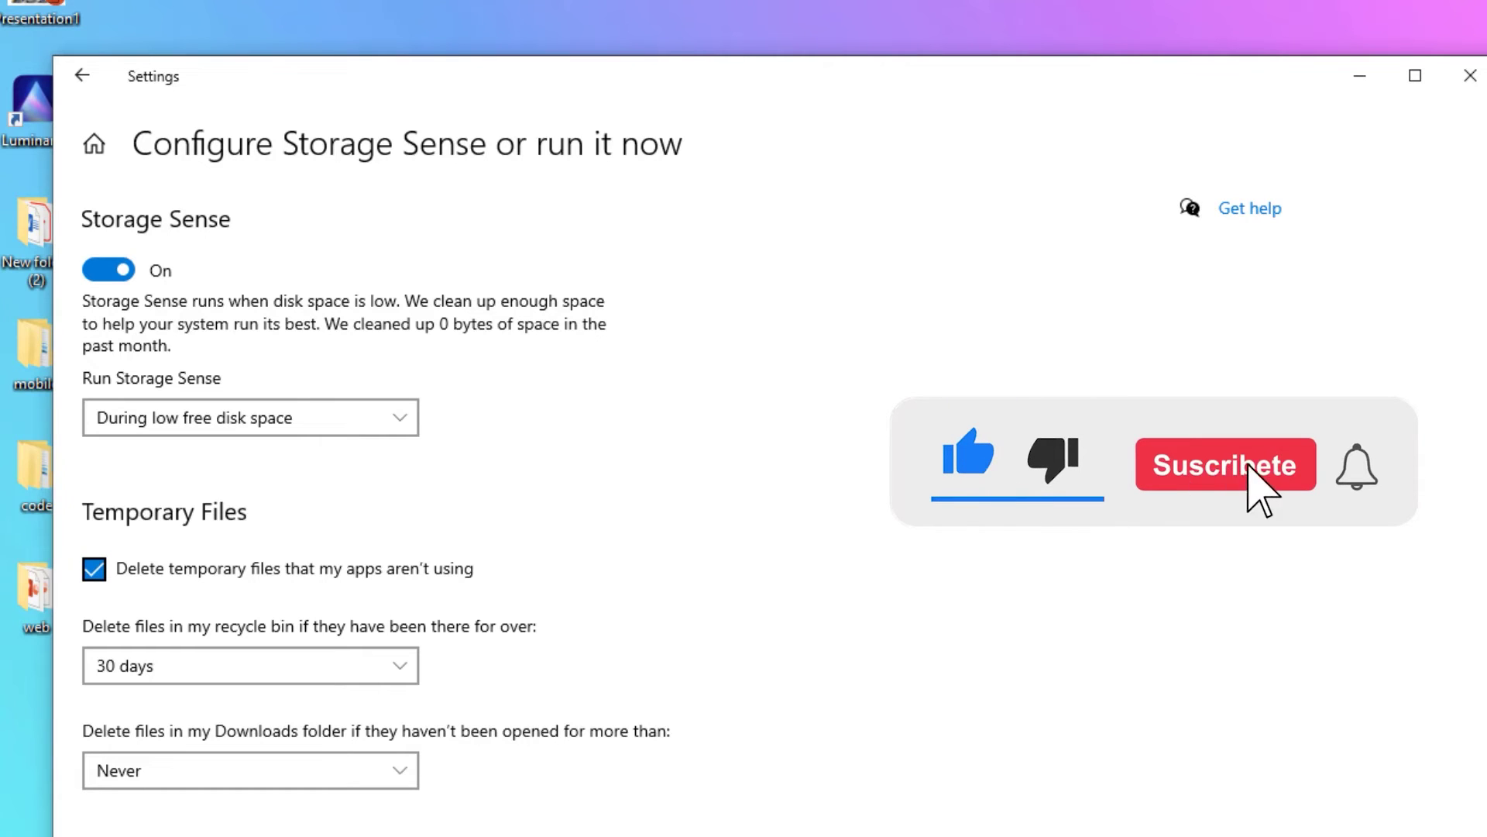
pyautogui.click(250, 665)
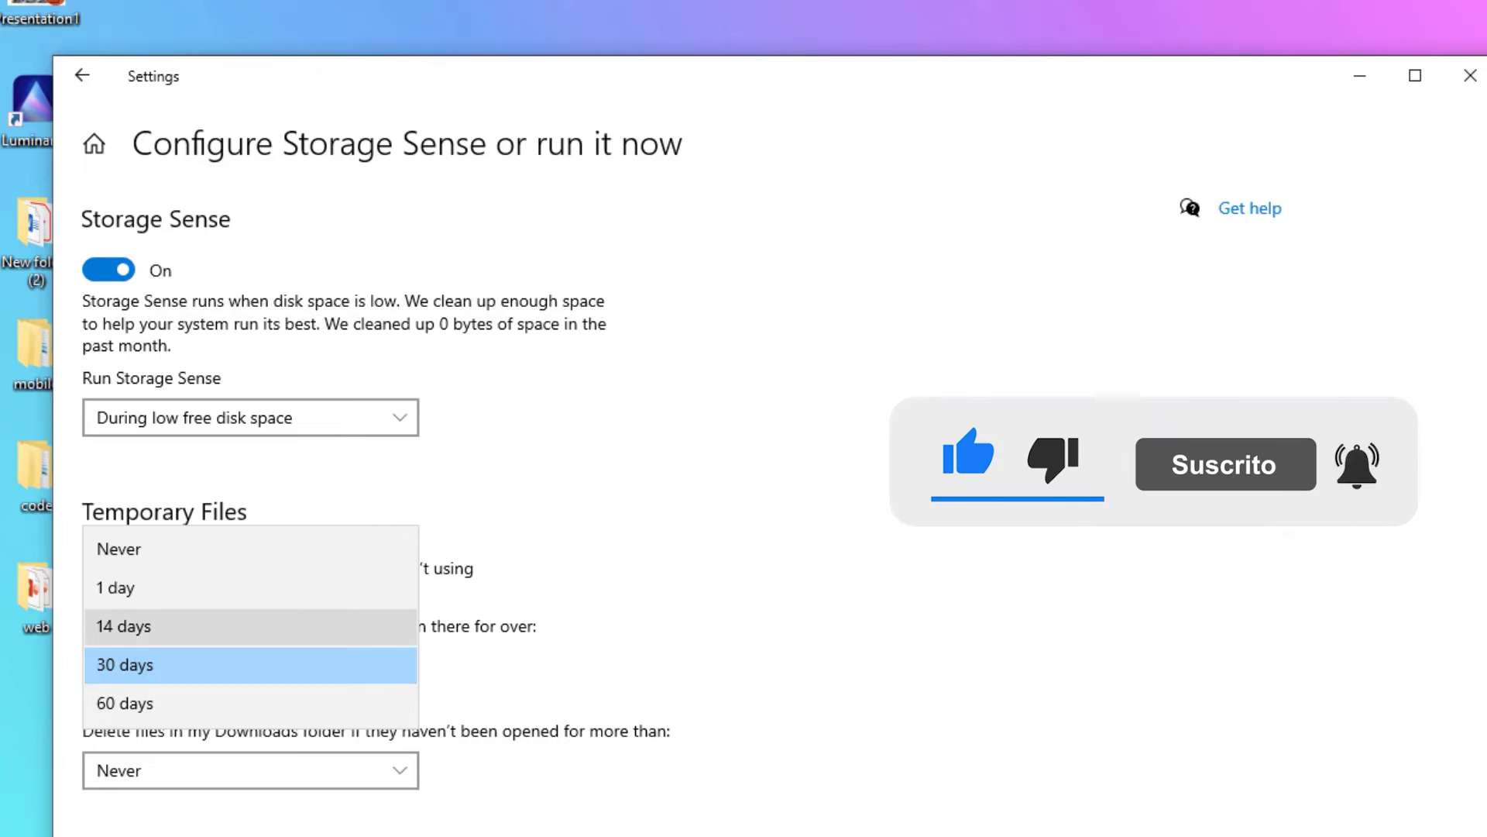
pyautogui.click(250, 665)
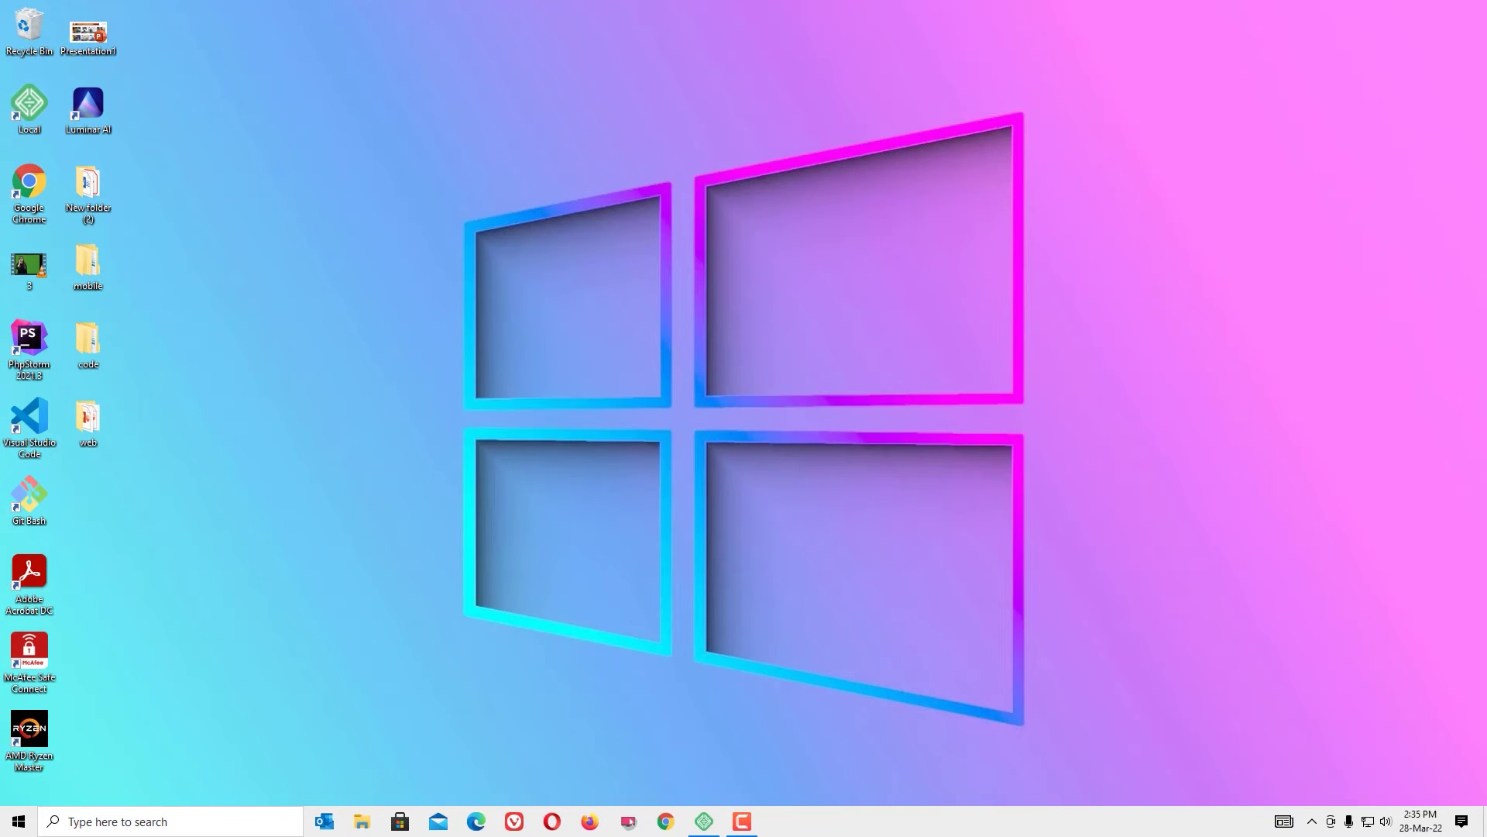
# - Open the Privacy settings and turn off the advertising ID for apps and website access to the language list
pyautogui.click(118, 821)
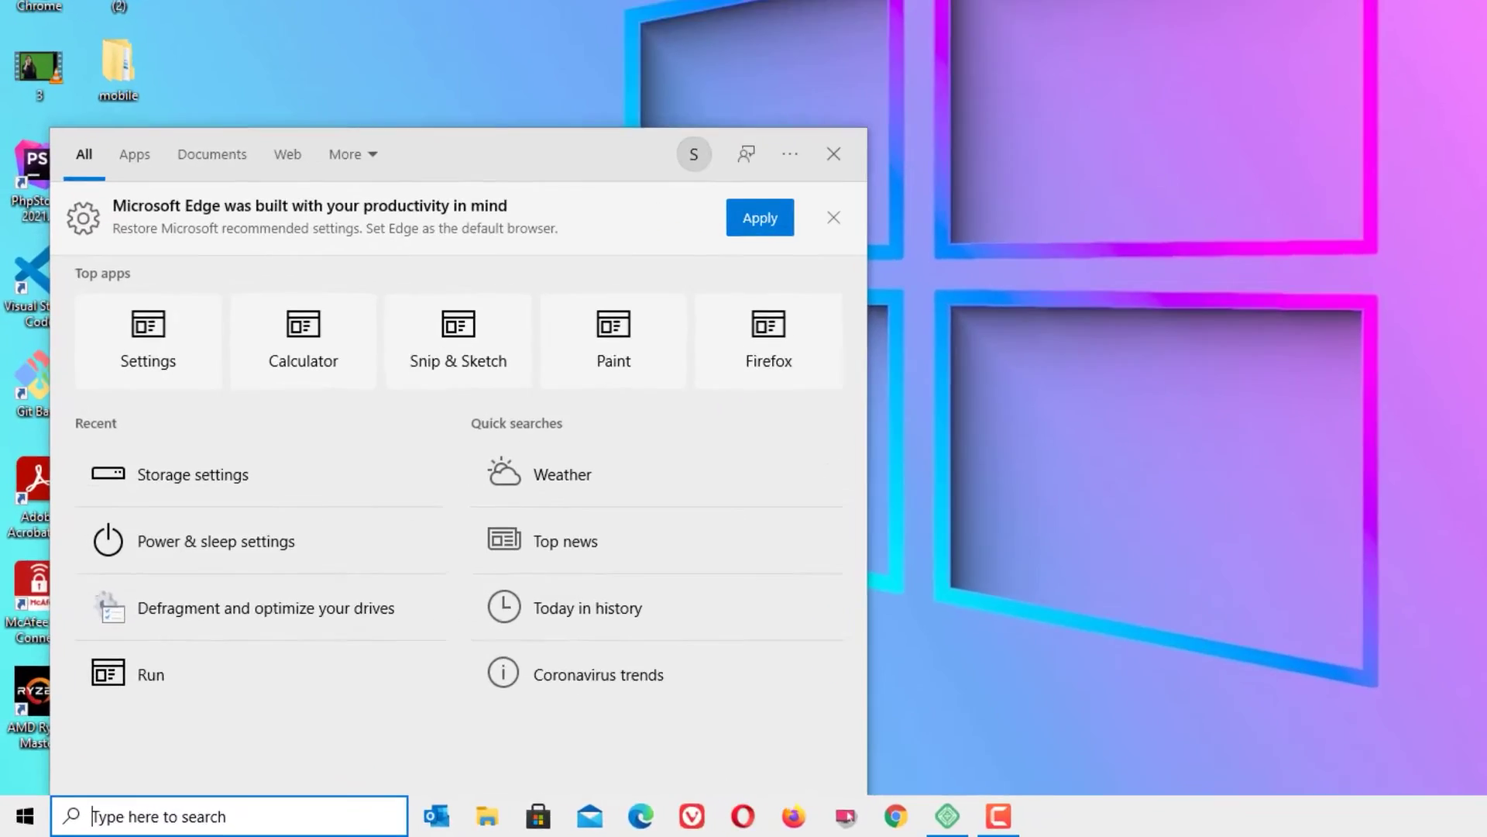
pyautogui.write('priva')
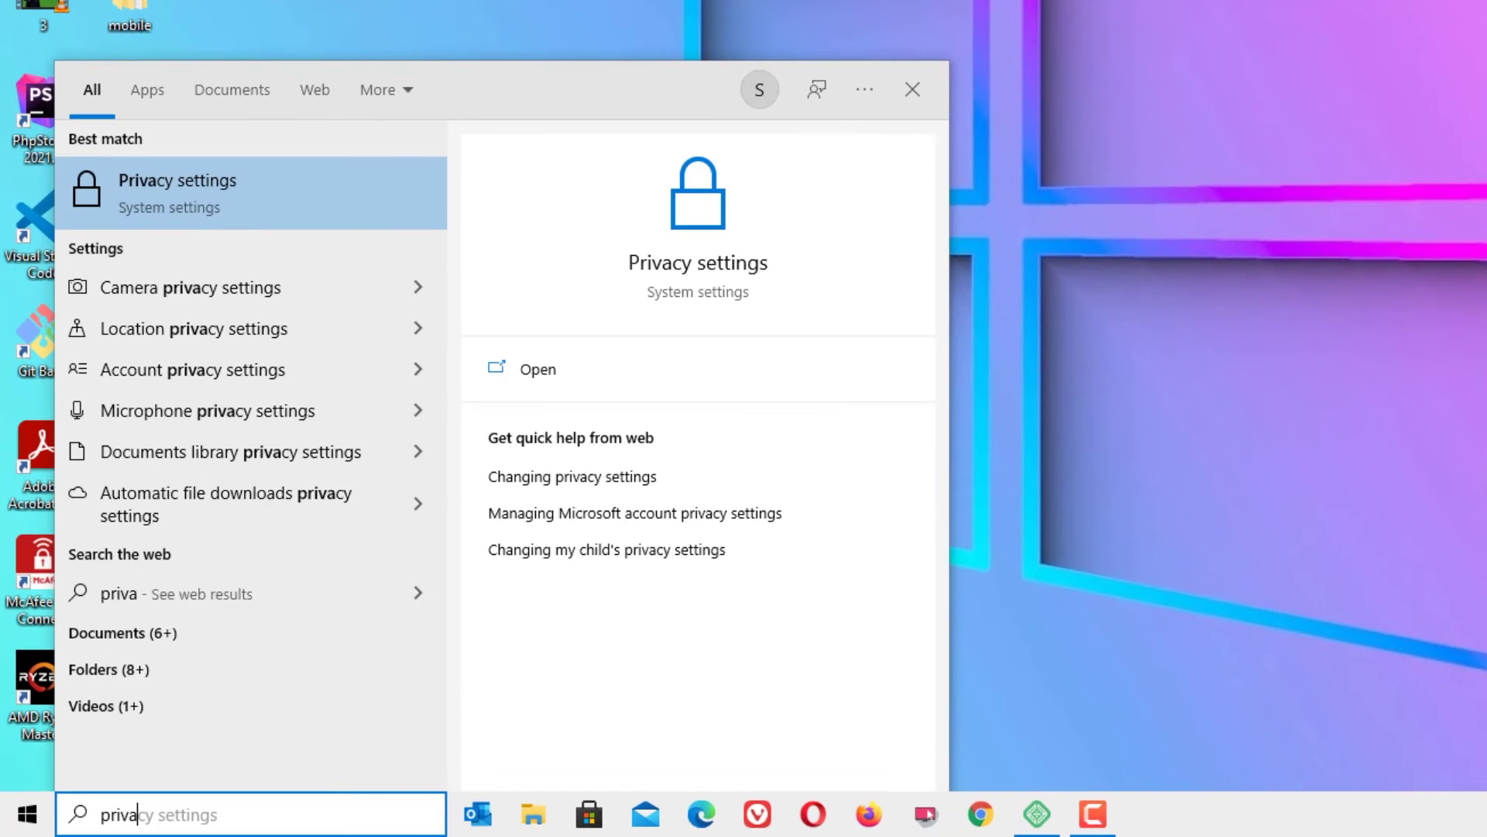
pyautogui.write('cy')
pyautogui.press('Return')
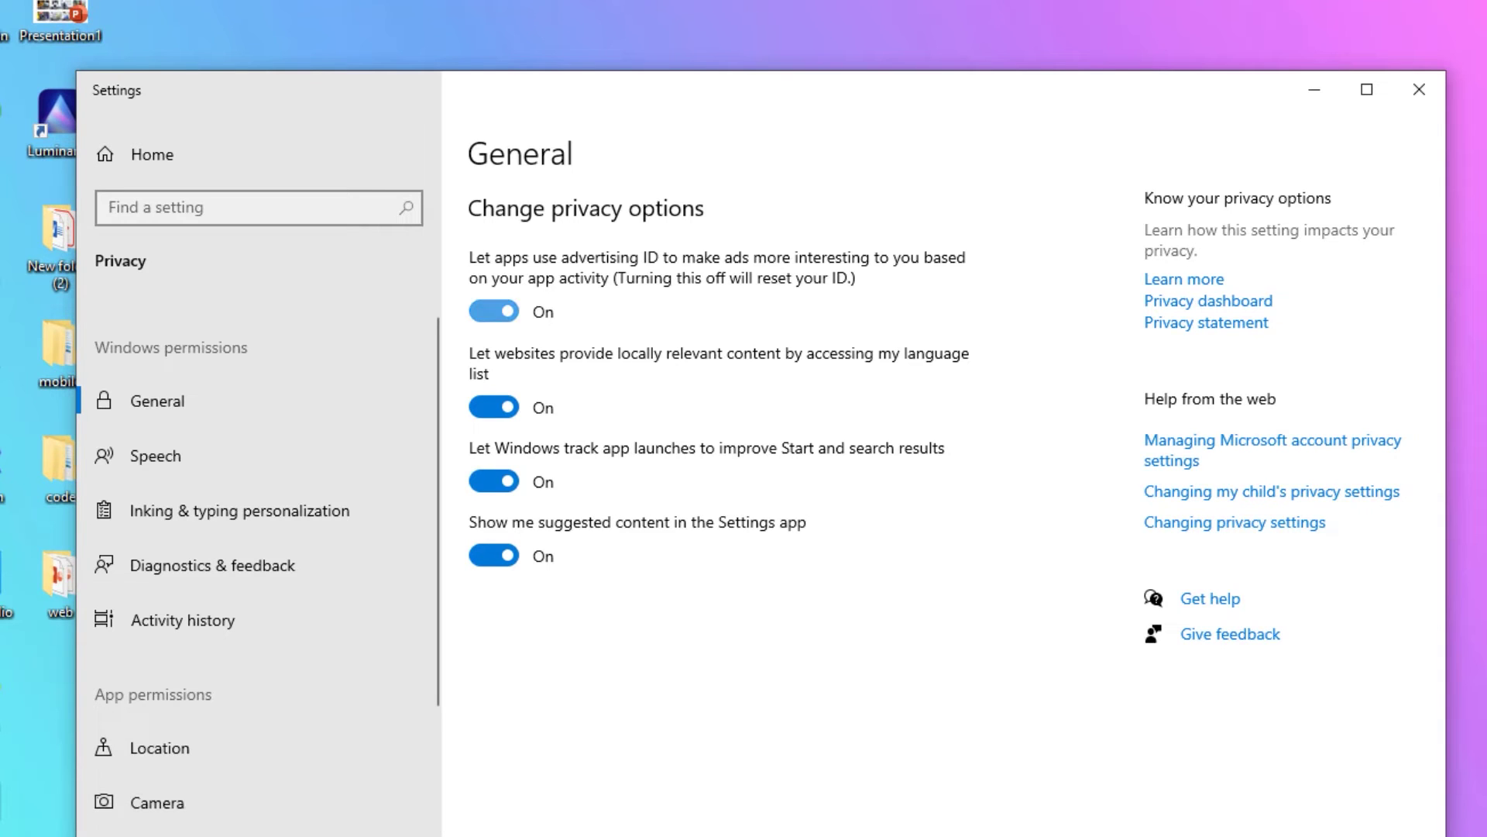
pyautogui.click(494, 312)
pyautogui.click(494, 406)
# - View the Location permissions and turn off app access to the camera in the Camera permissions
pyautogui.click(160, 747)
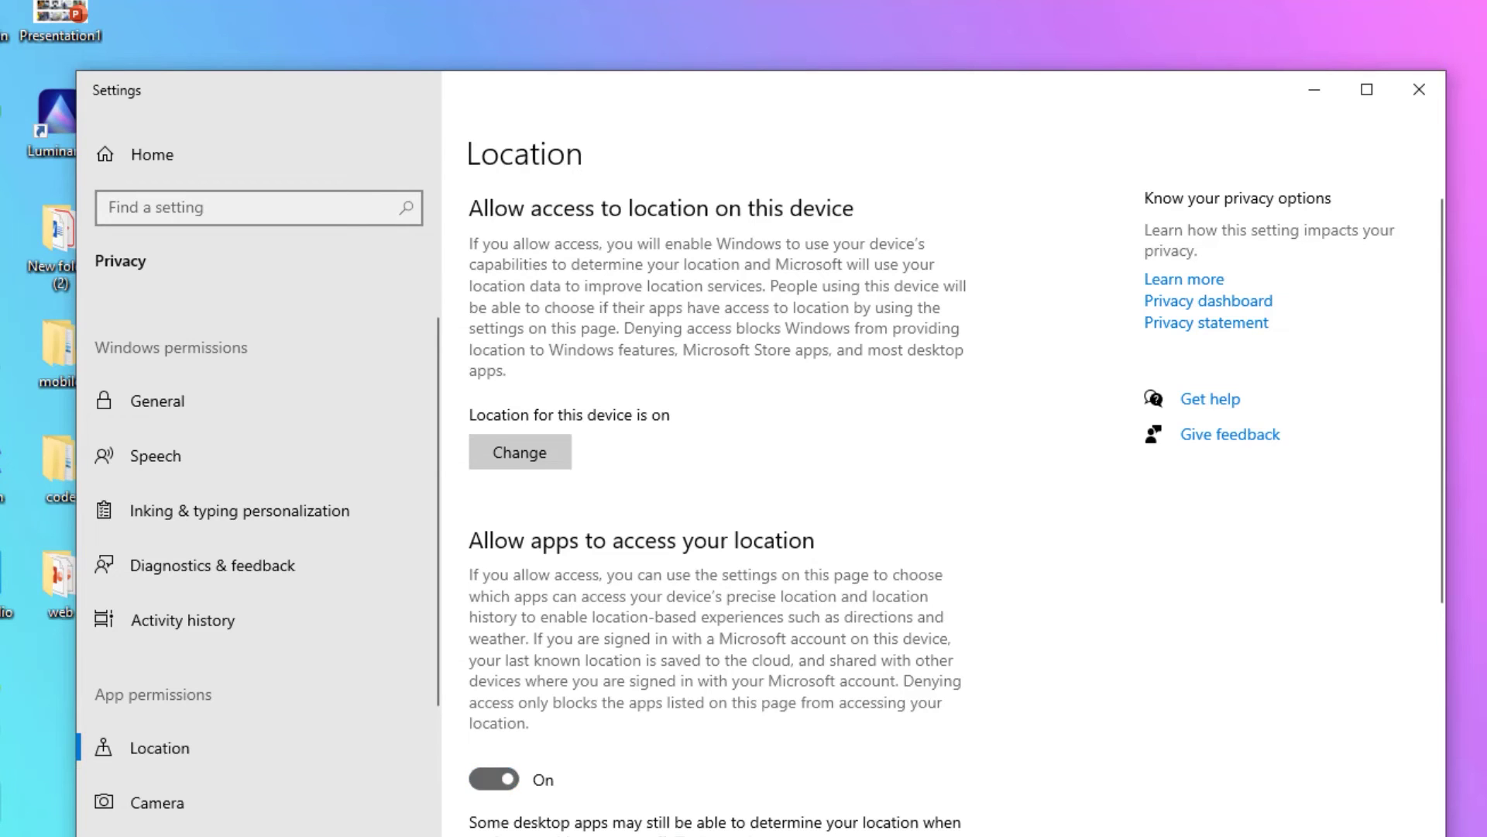
pyautogui.click(157, 802)
pyautogui.click(494, 610)
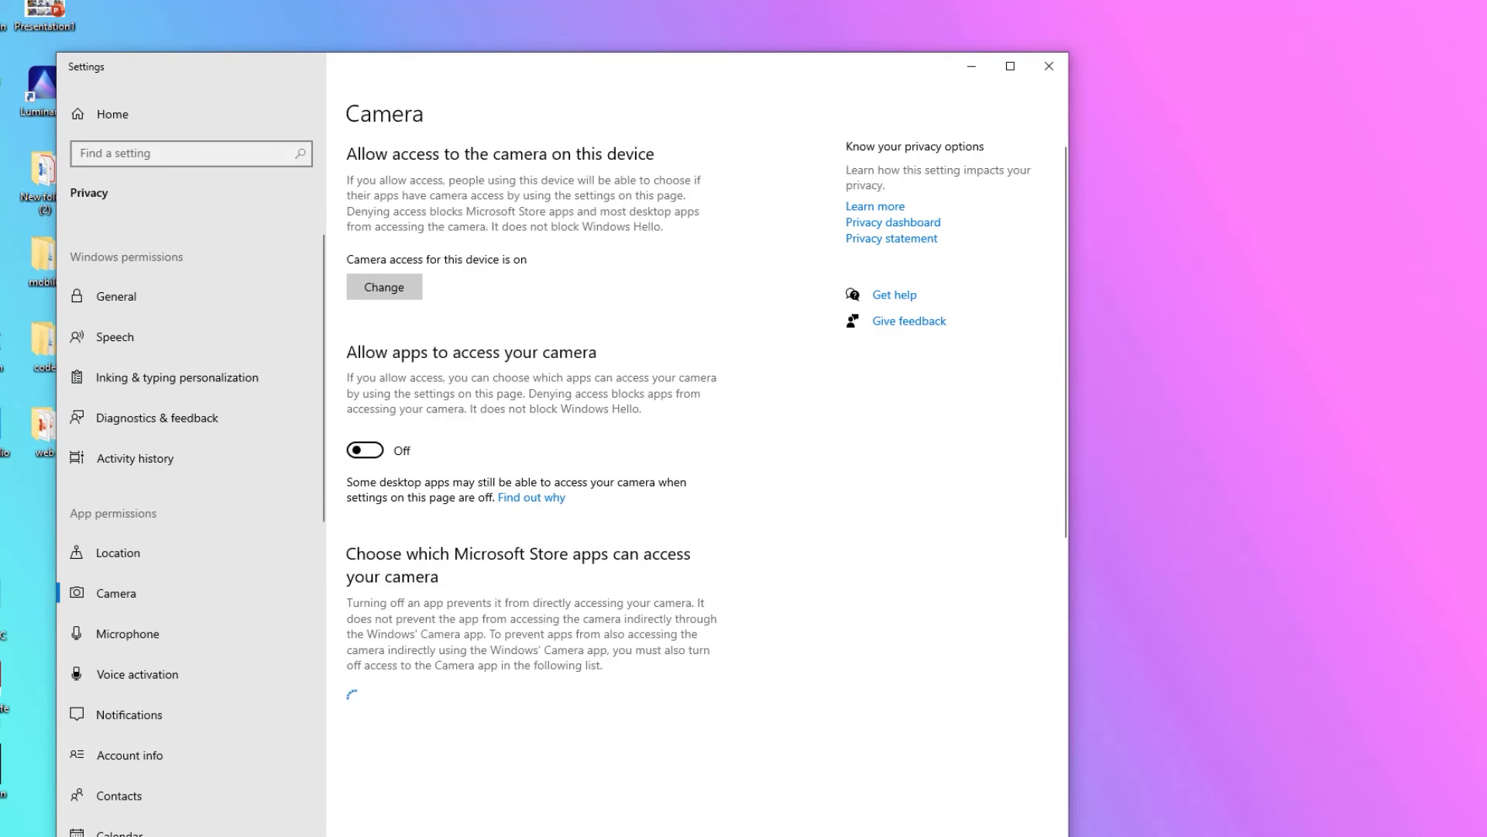
# - View the Microphone permissions and turn off app use of voice activation in the Voice activation permissions
pyautogui.click(127, 633)
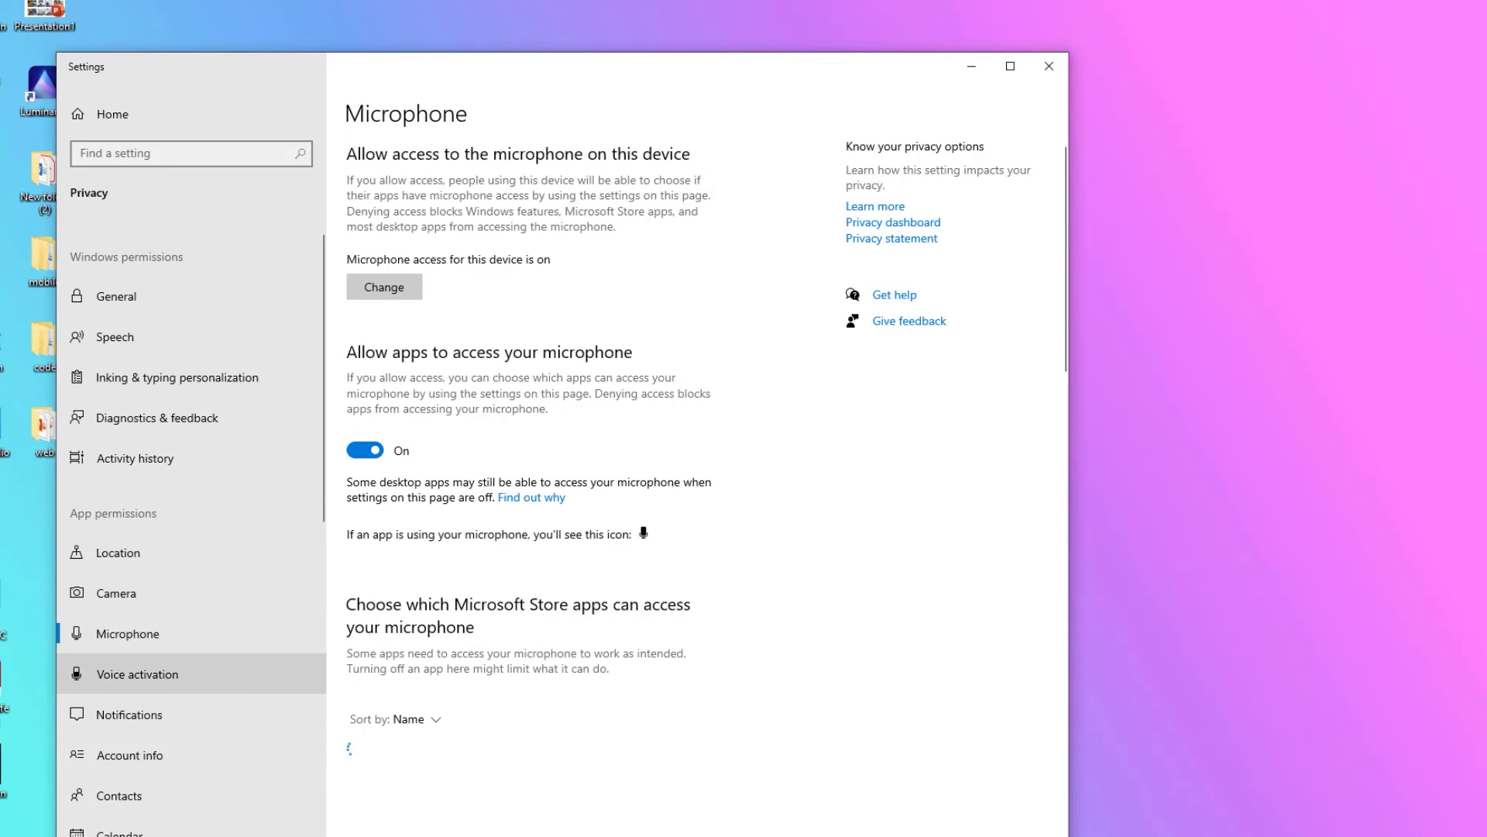
pyautogui.click(137, 674)
pyautogui.scroll(-2, 137, 674)
pyautogui.click(364, 395)
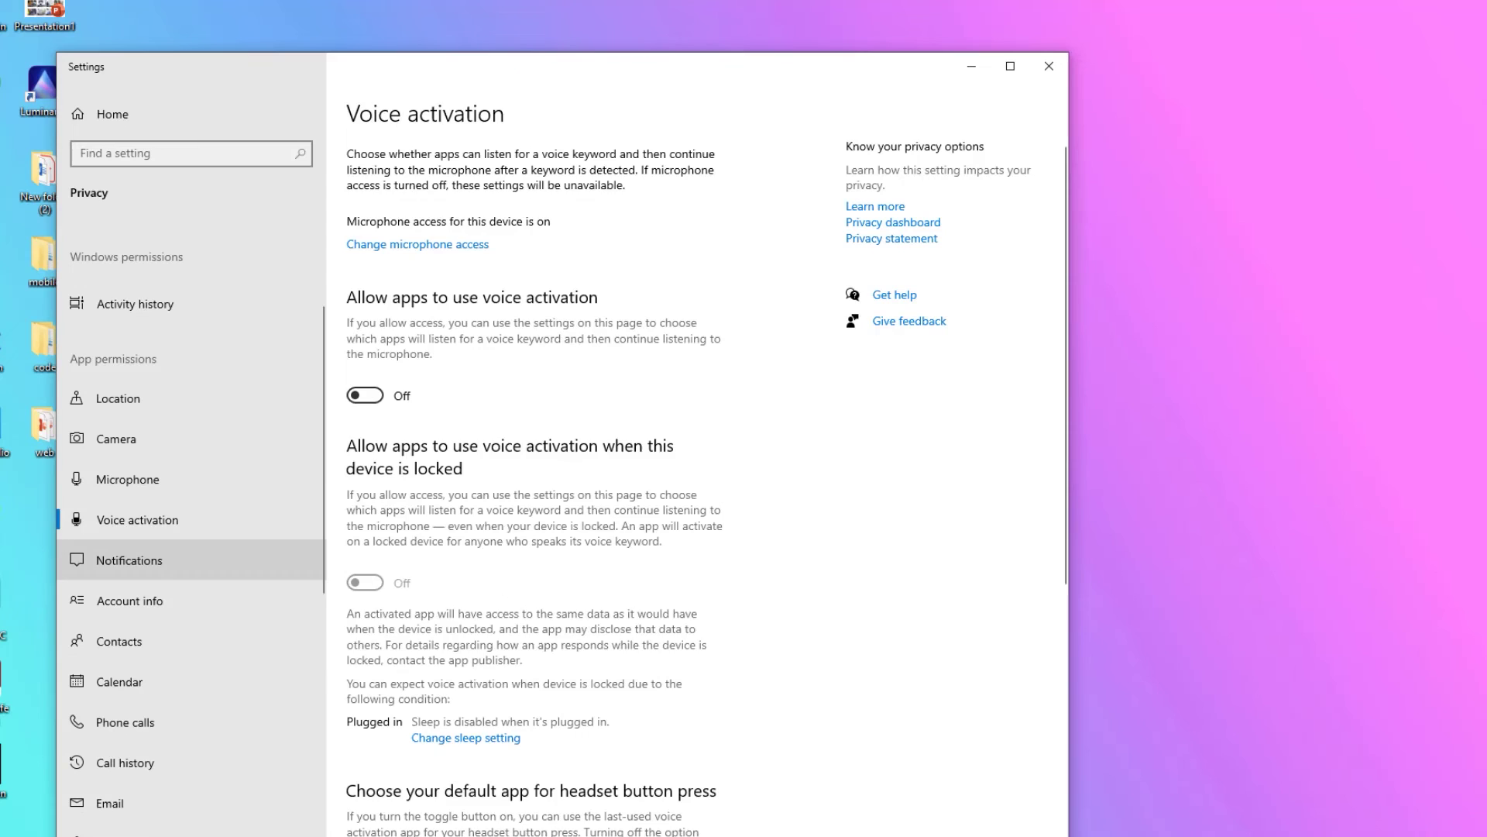
# - Turn off app access to notifications and to account info in their respective app permissions
pyautogui.click(129, 561)
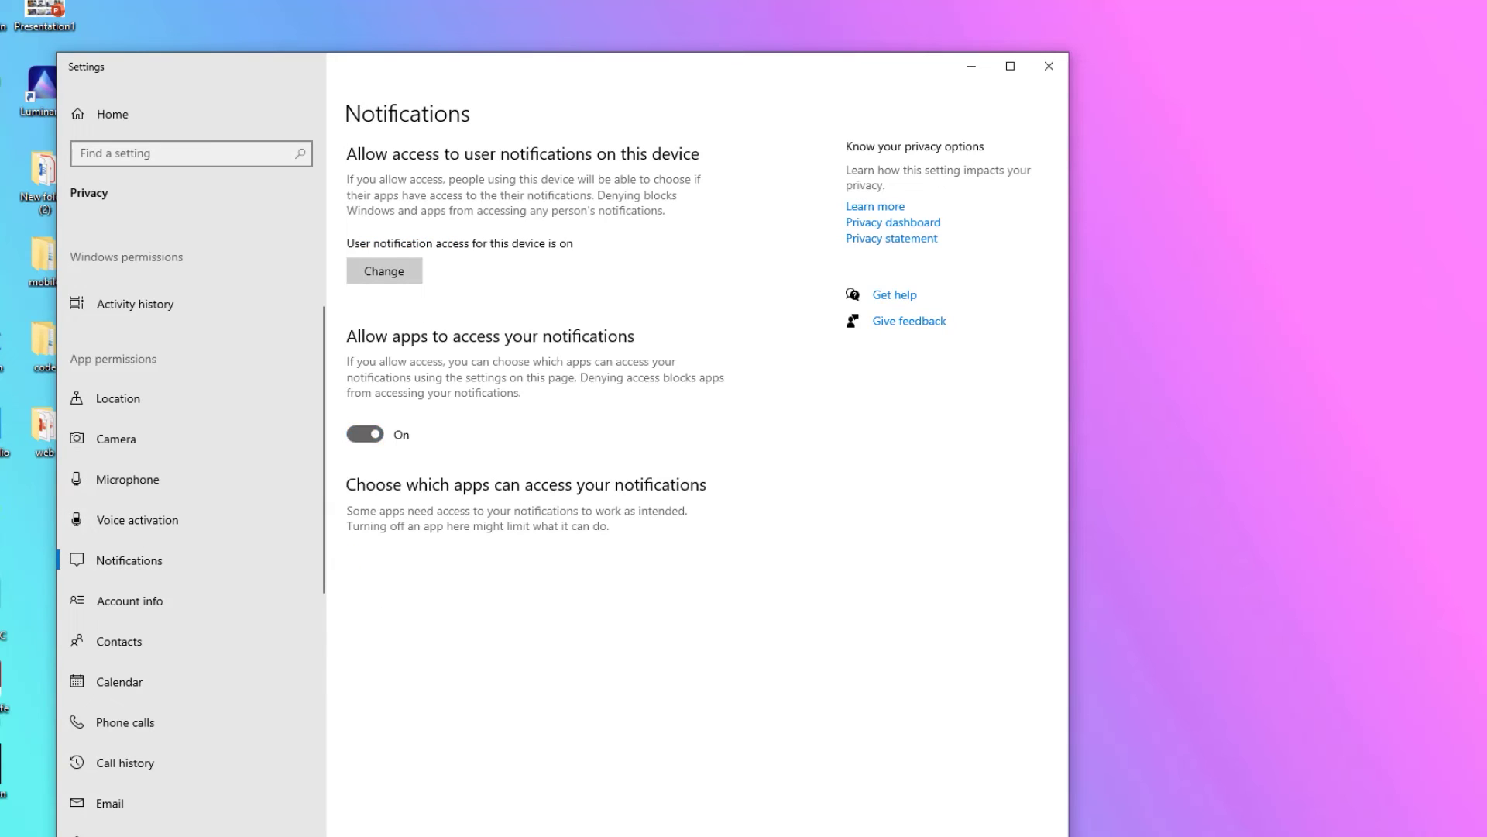
pyautogui.click(365, 434)
pyautogui.click(129, 601)
pyautogui.click(364, 449)
# - Turn off app access to contacts and to phone calls in their respective app permissions
pyautogui.click(120, 642)
pyautogui.click(365, 434)
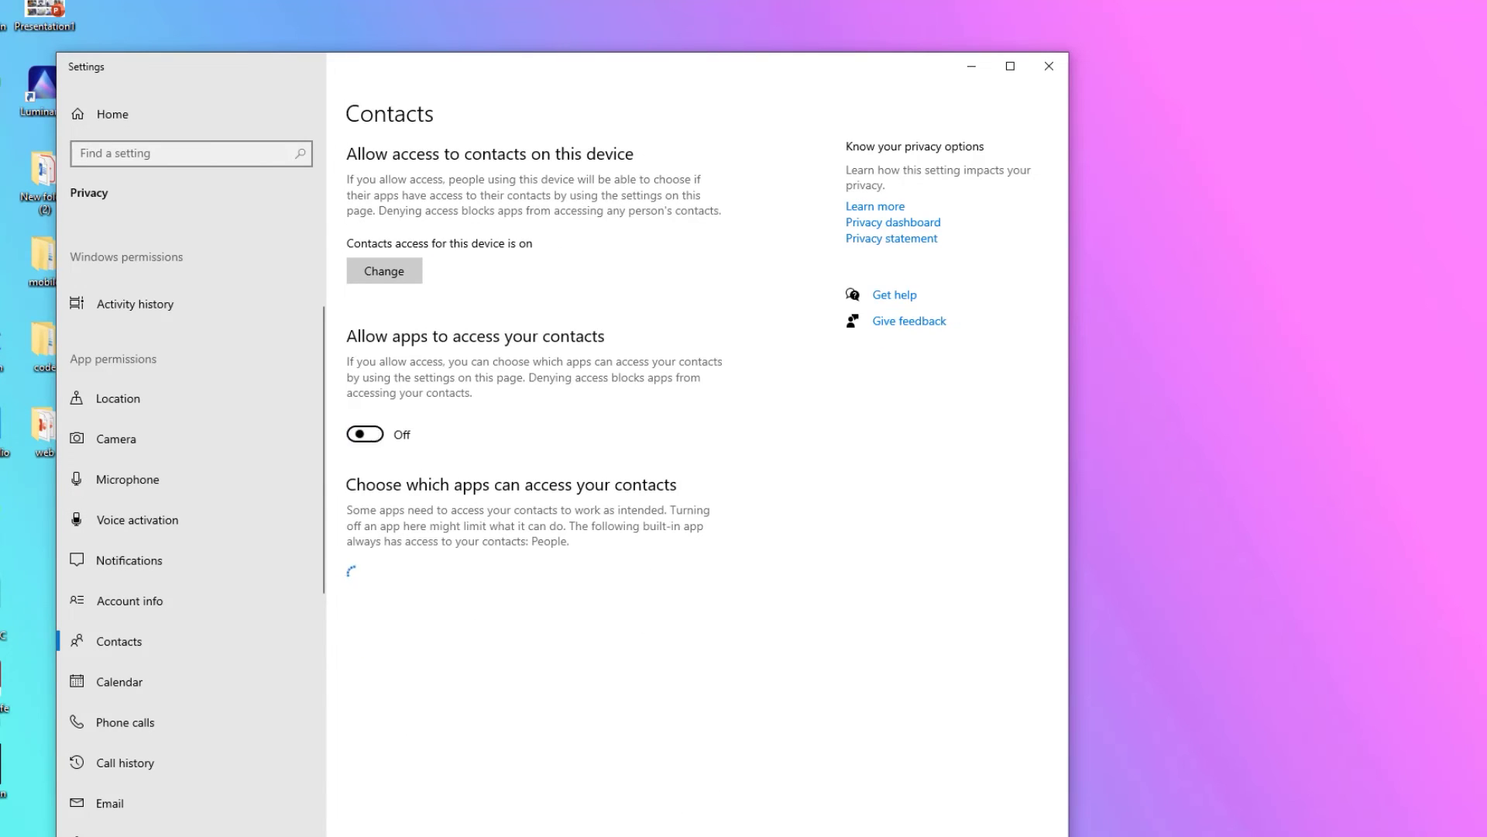
pyautogui.click(125, 722)
pyautogui.click(365, 497)
# - Look through the Call history, Tasks and Messaging permissions, and turn off app control of device radios in the Radios permissions
pyautogui.click(124, 762)
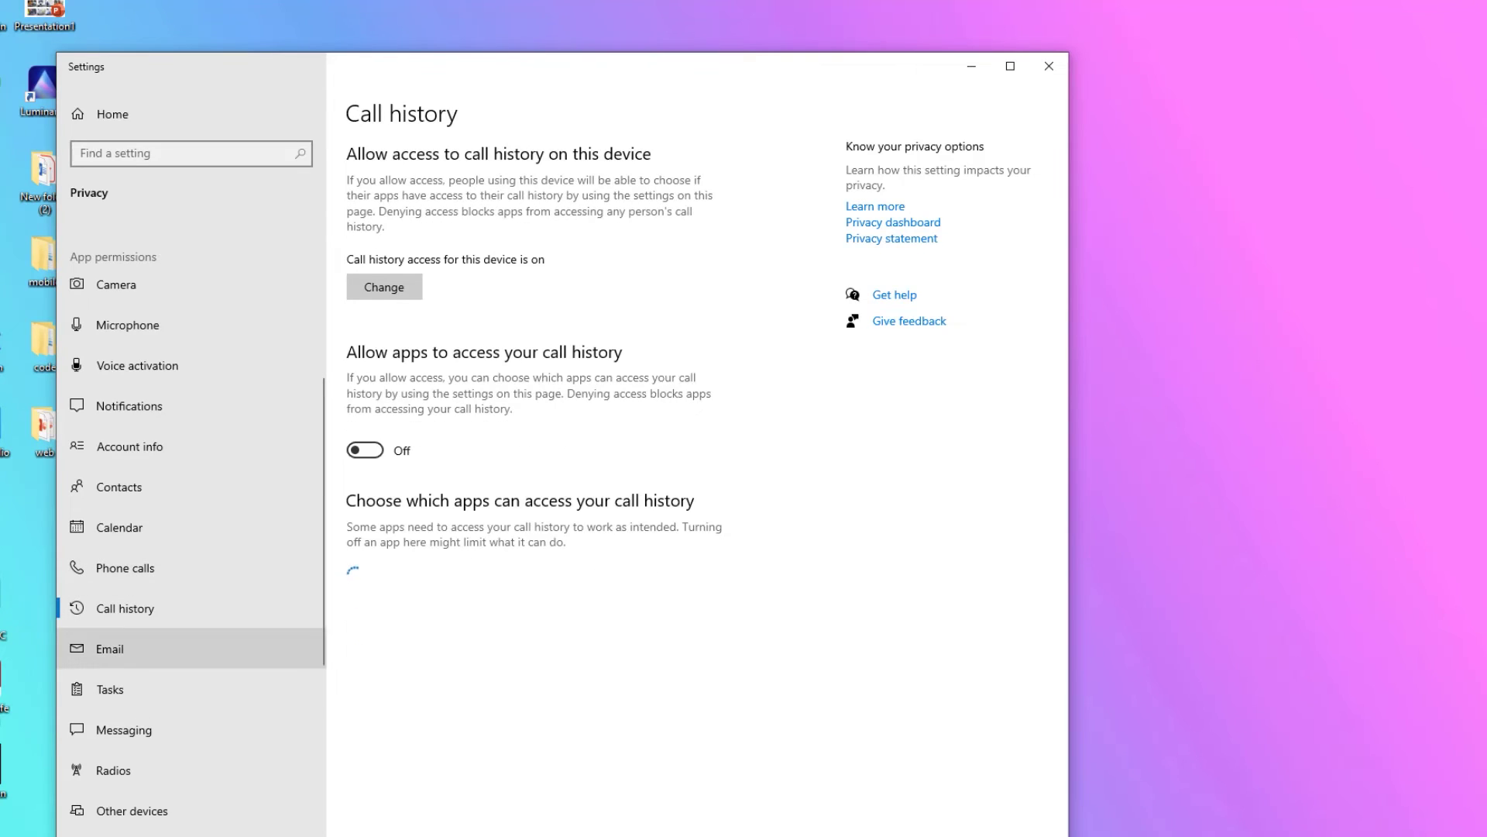
pyautogui.click(110, 690)
pyautogui.click(124, 730)
pyautogui.click(113, 770)
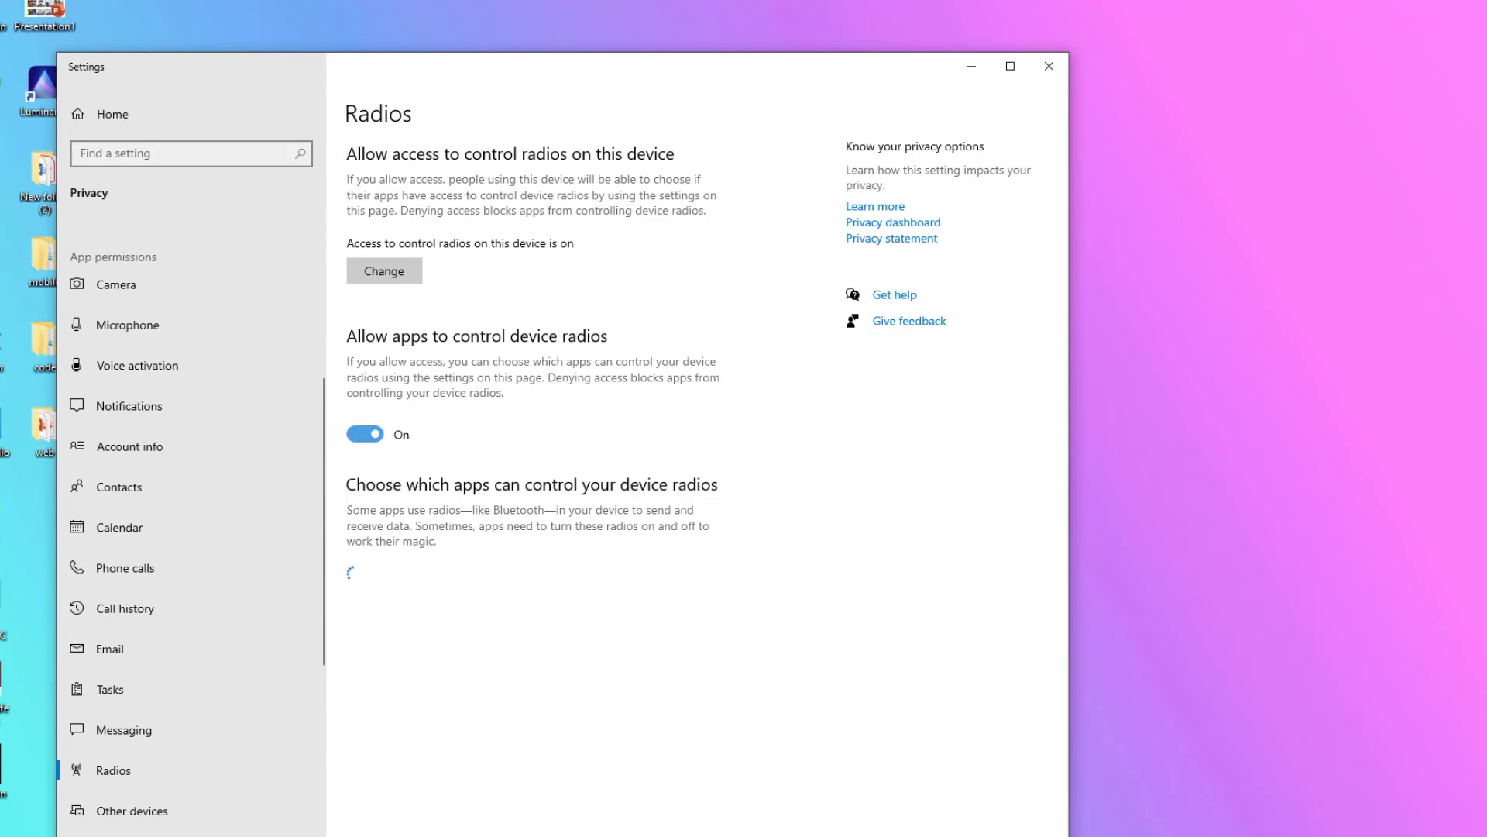
pyautogui.click(364, 434)
# - Open the Background apps permissions and stop all apps from running in the background
pyautogui.scroll(-2, 141, 697)
pyautogui.click(141, 697)
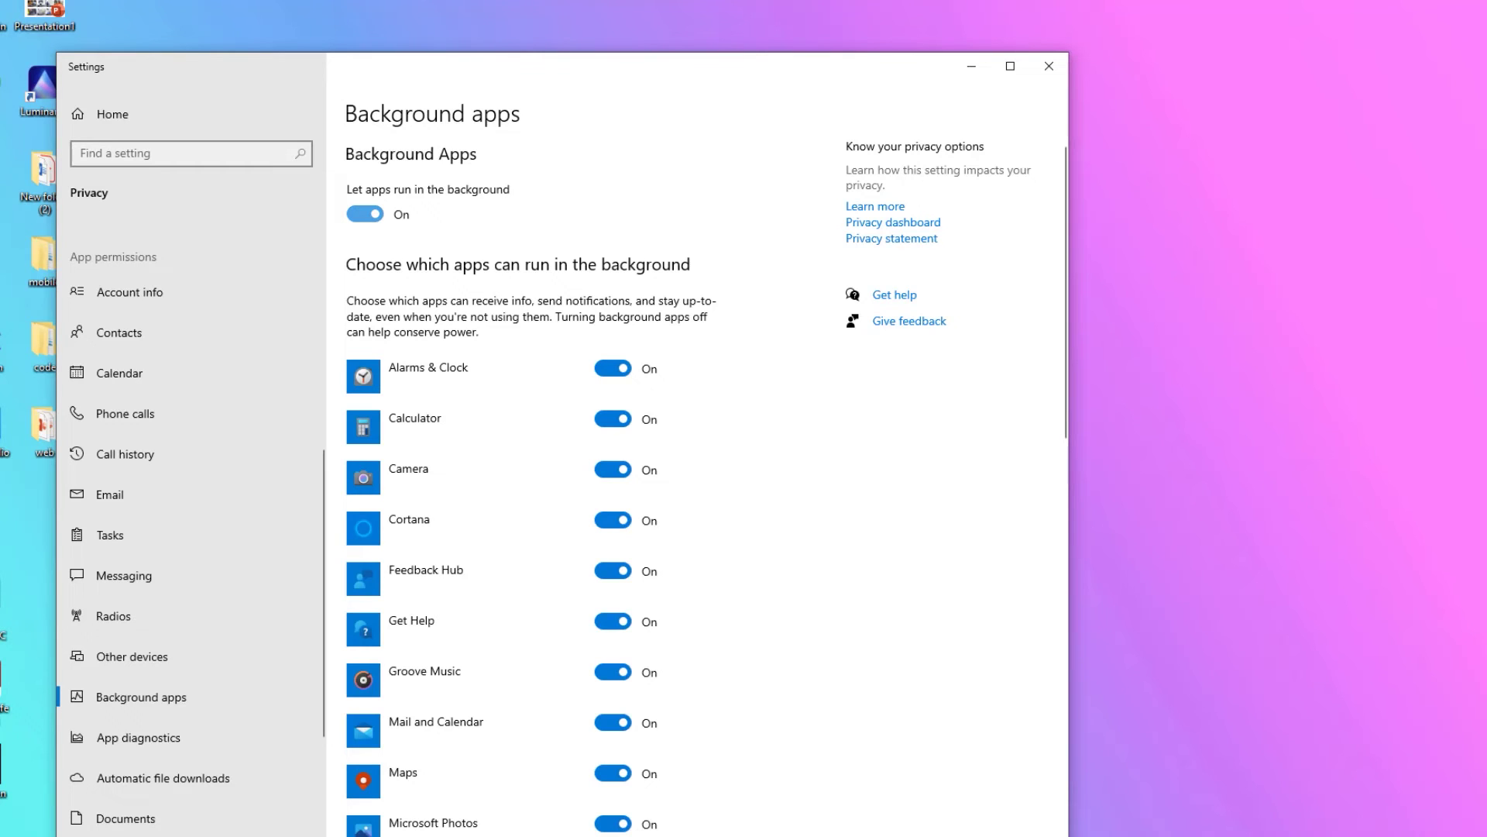
pyautogui.click(364, 214)
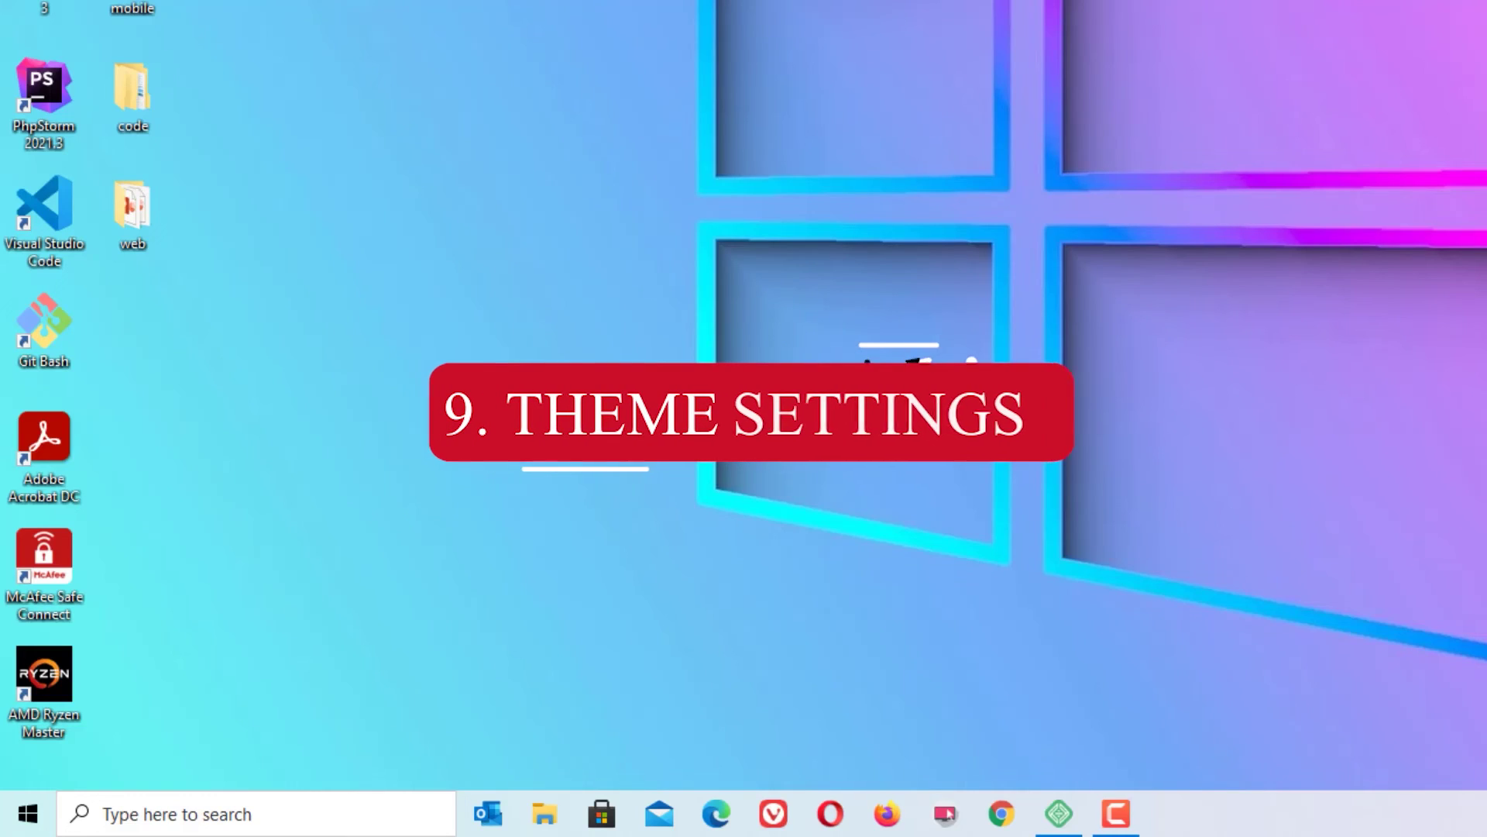
# - Search Windows for "theme", open the Themes settings and turn off transparency effects in the Colors settings
pyautogui.click(179, 814)
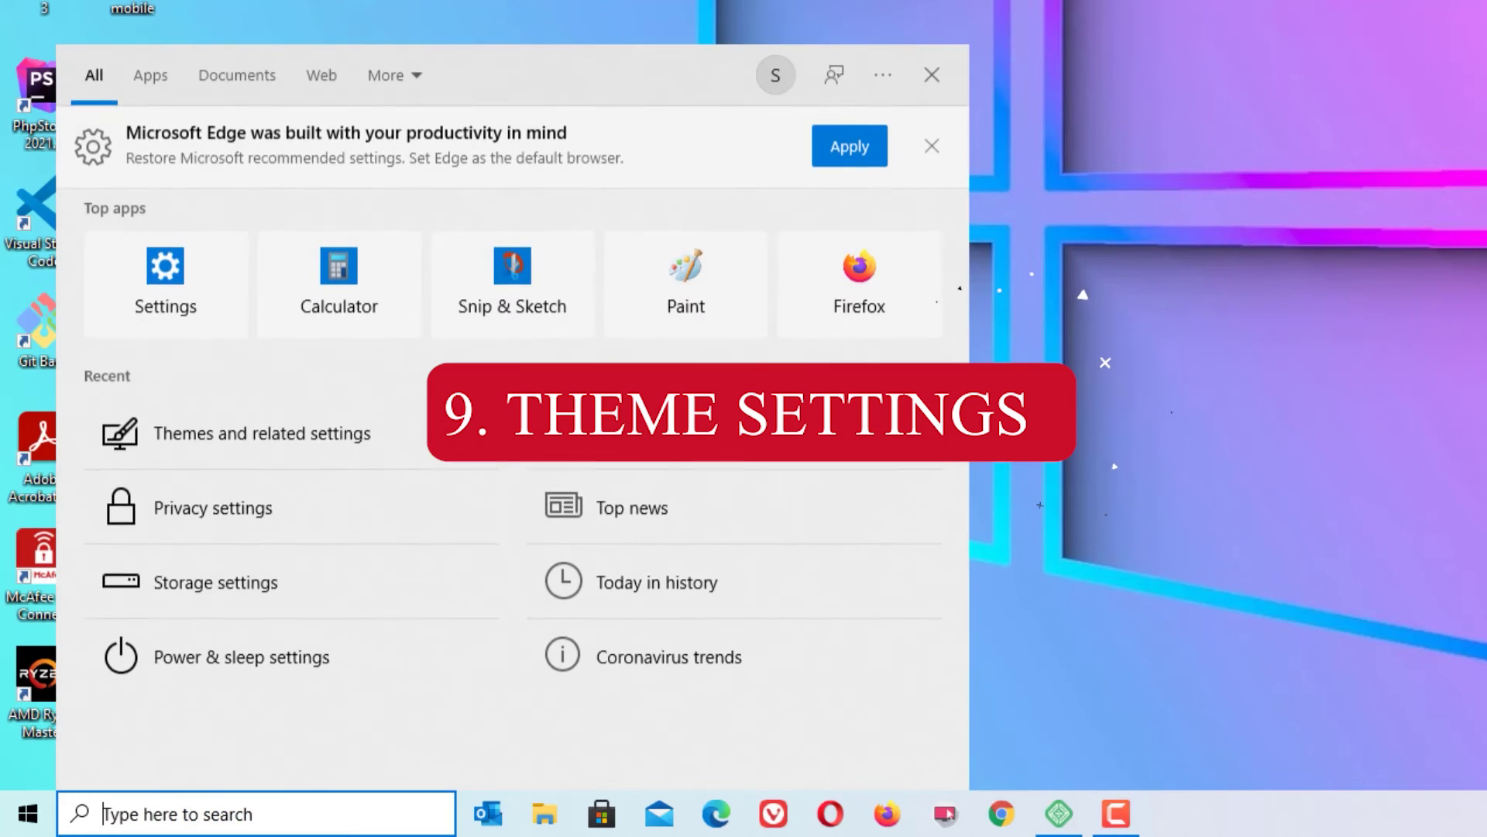
pyautogui.write('theme')
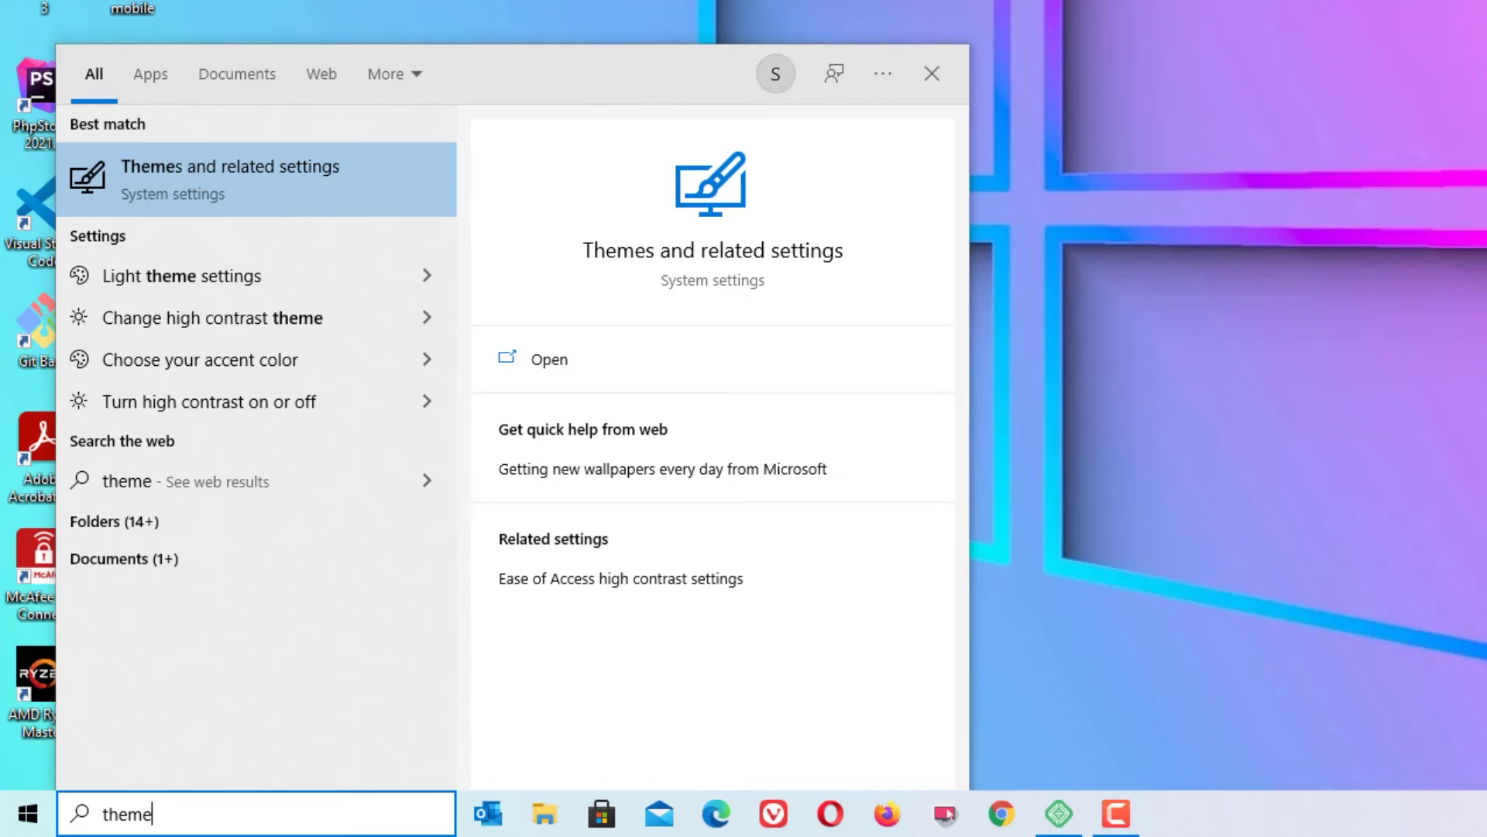
pyautogui.press('Return')
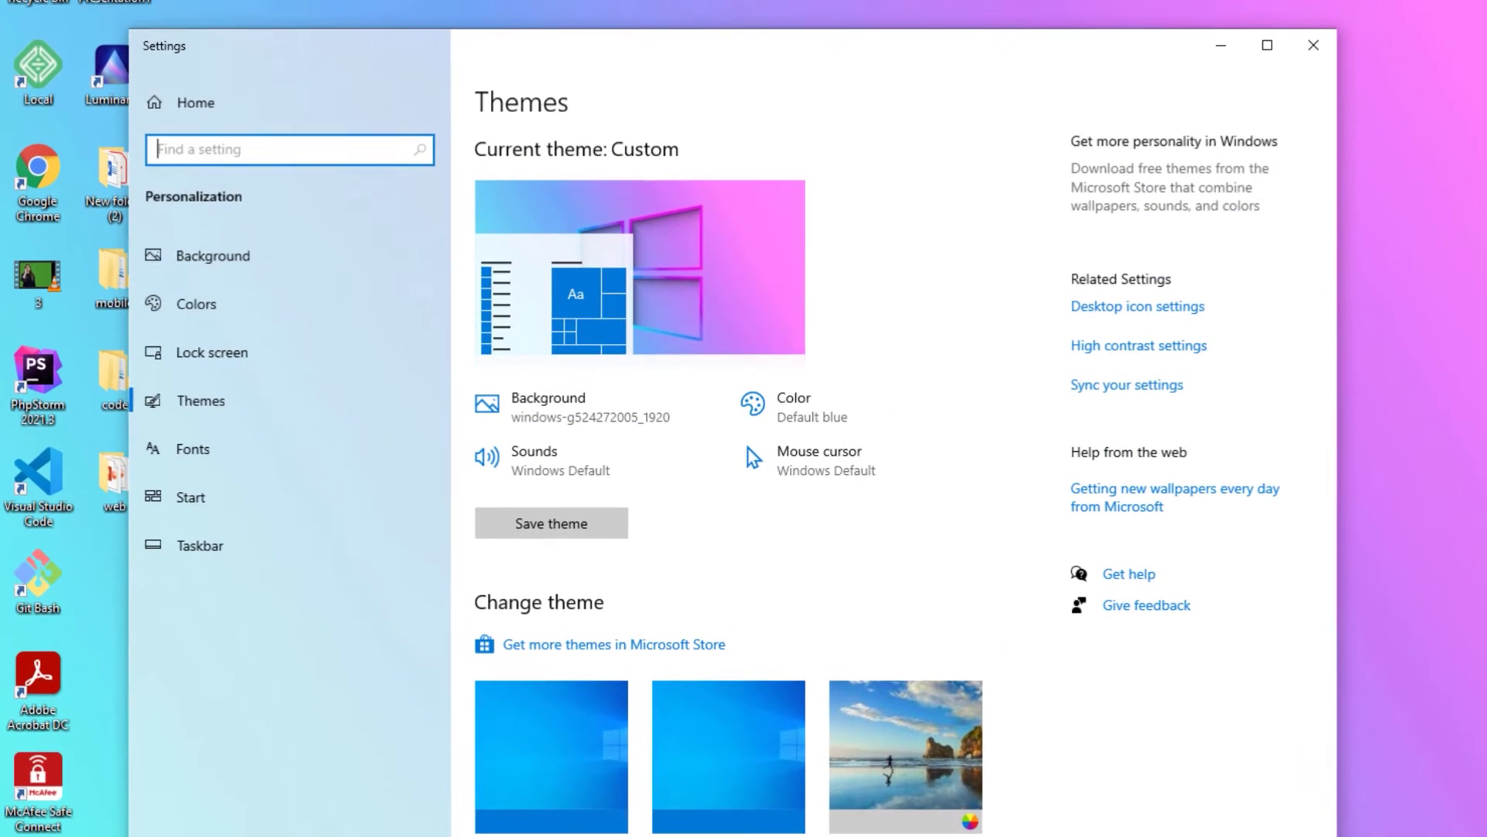
pyautogui.click(196, 306)
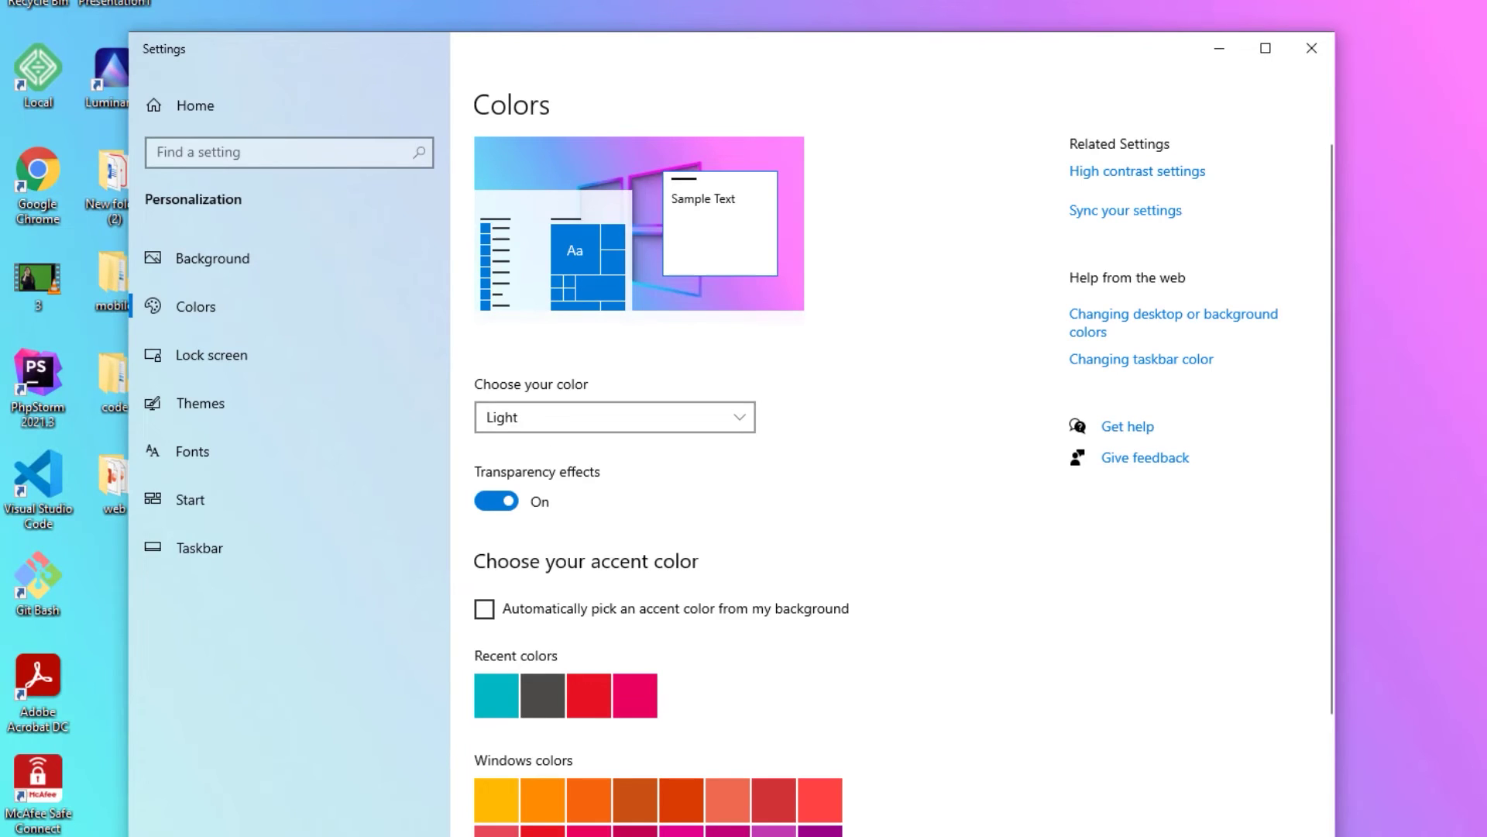
pyautogui.click(496, 501)
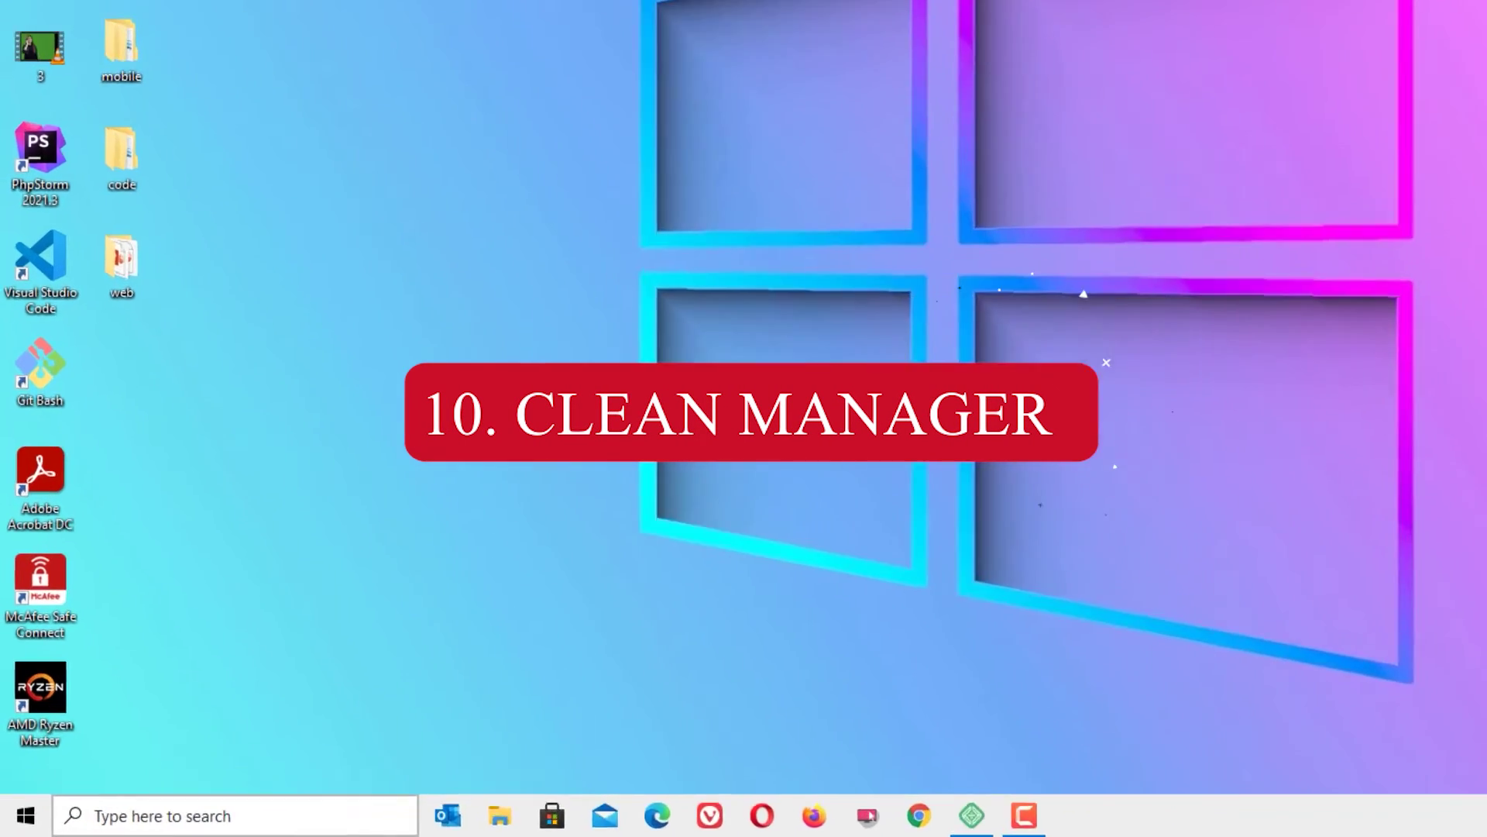
# - Find and open the Run dialog through Windows search and launch Disk Cleanup with the command cleanmgr
pyautogui.press('super+s')
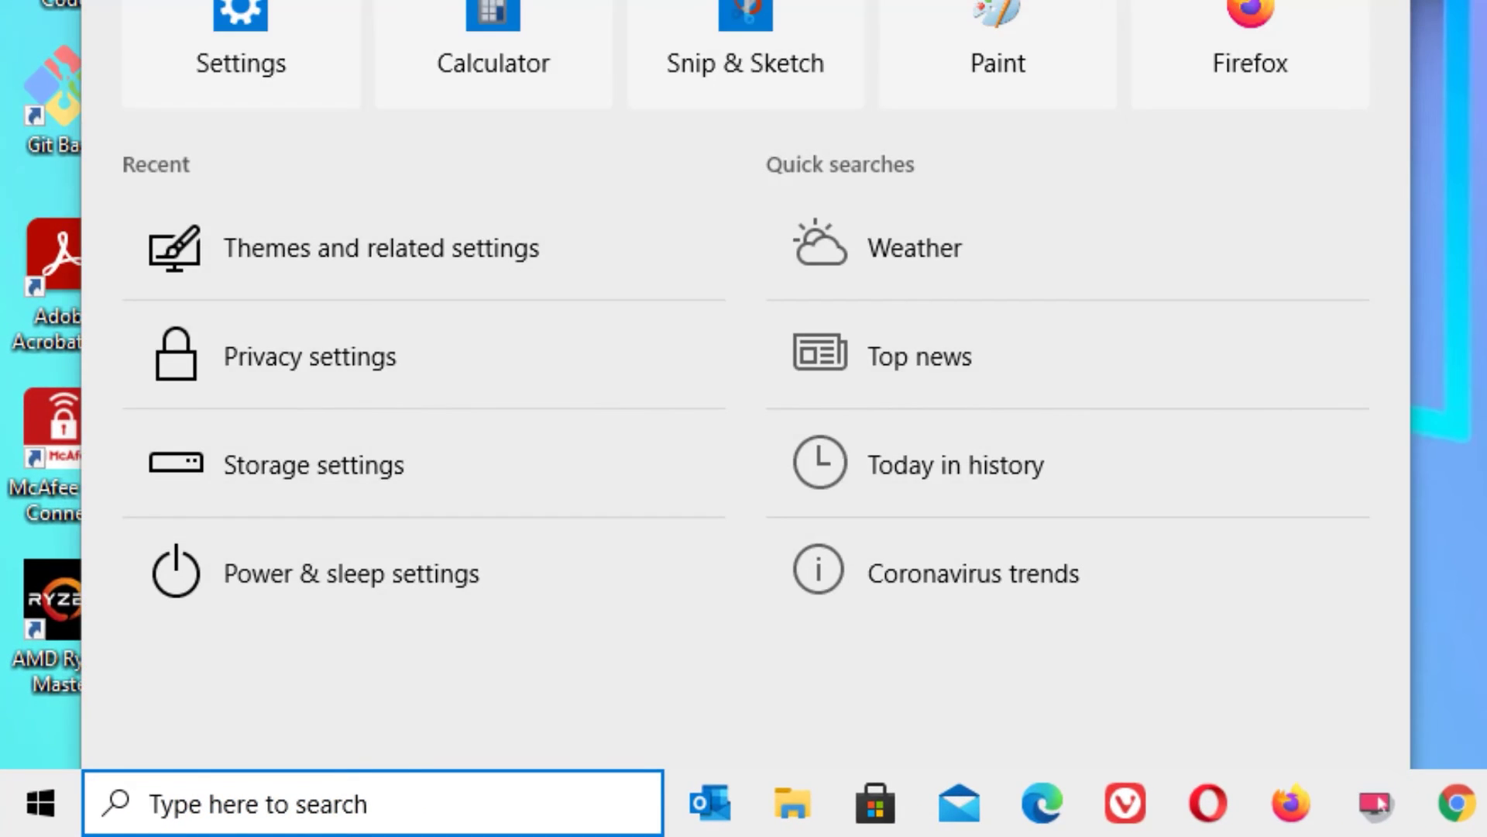
pyautogui.write('run')
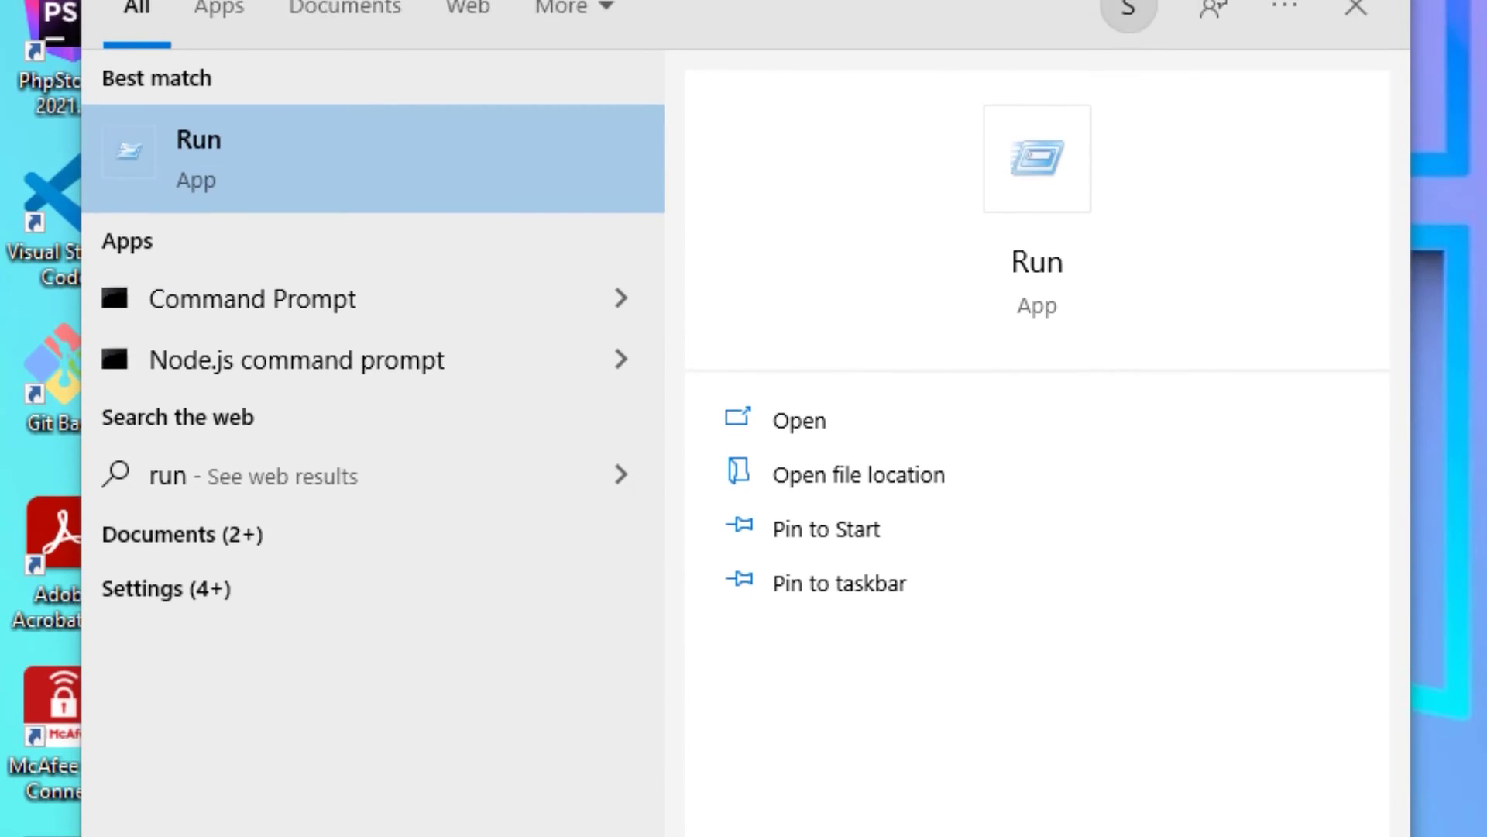
pyautogui.press('Return')
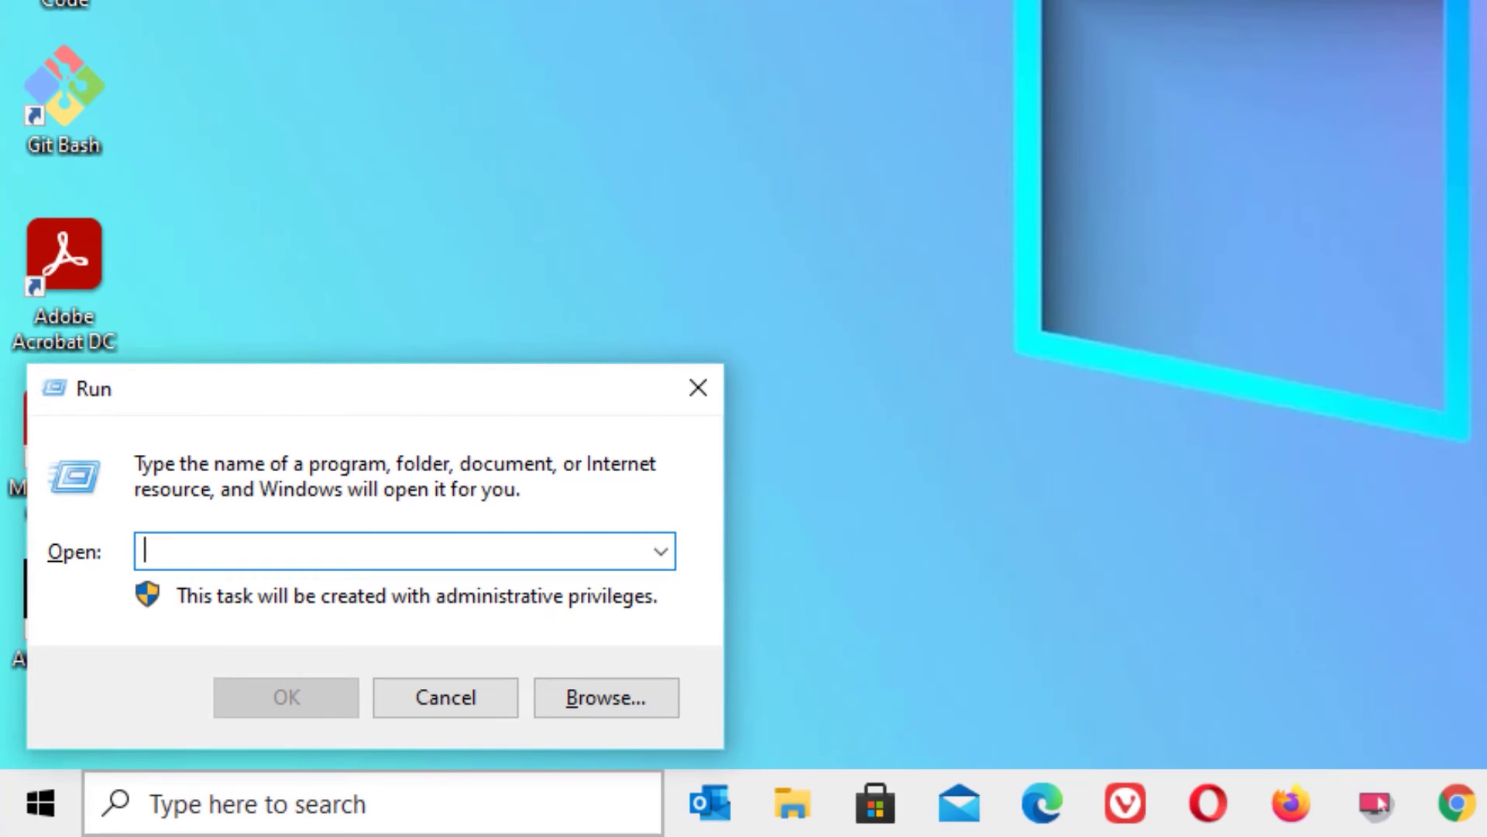
pyautogui.write('cleanmgr')
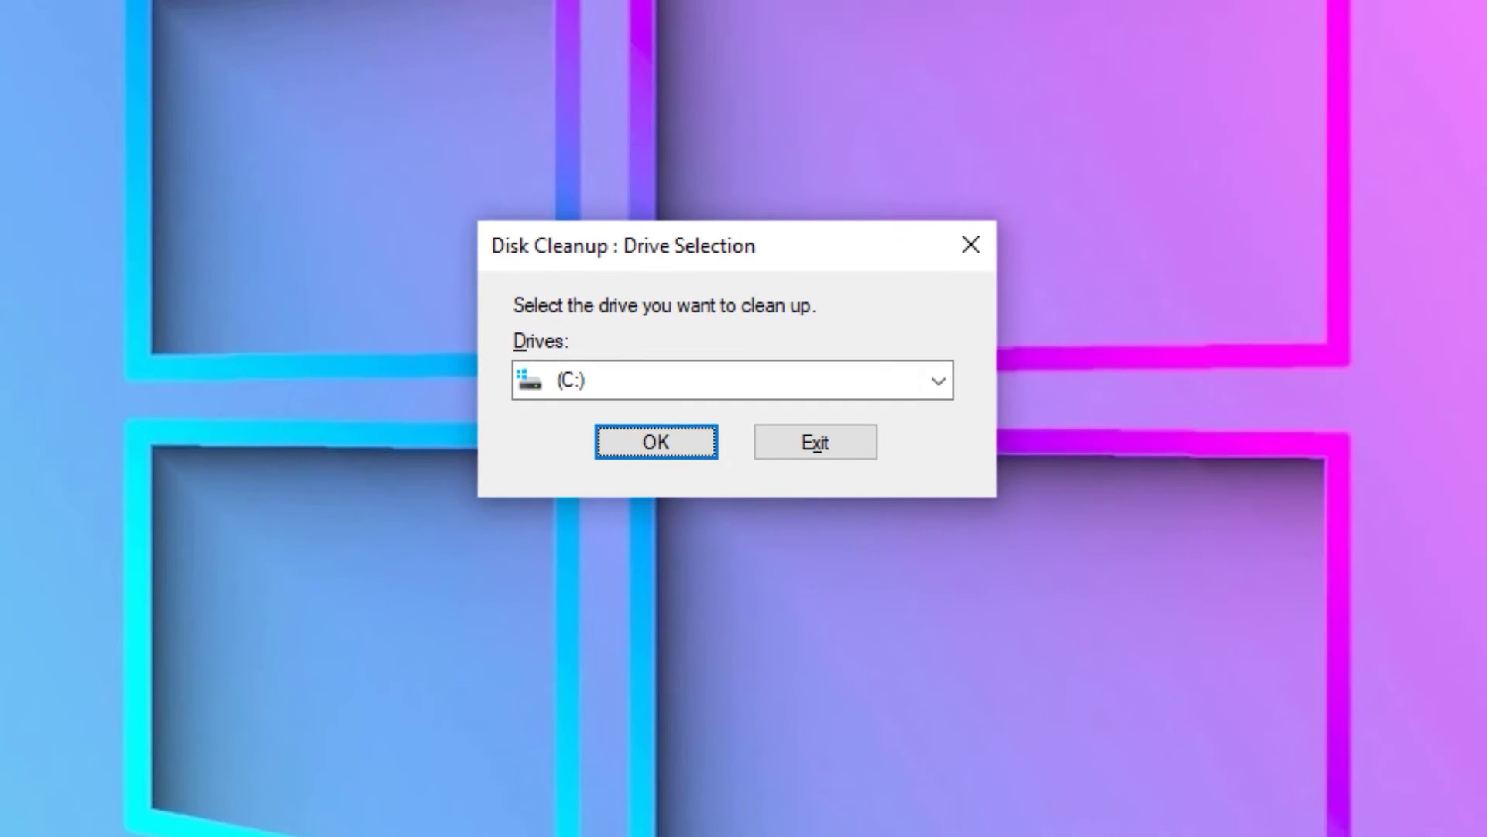
# - Choose drive (C:) as the drive to clean up and start its Disk Cleanup scan
pyautogui.hotkey('shift', 'Tab')
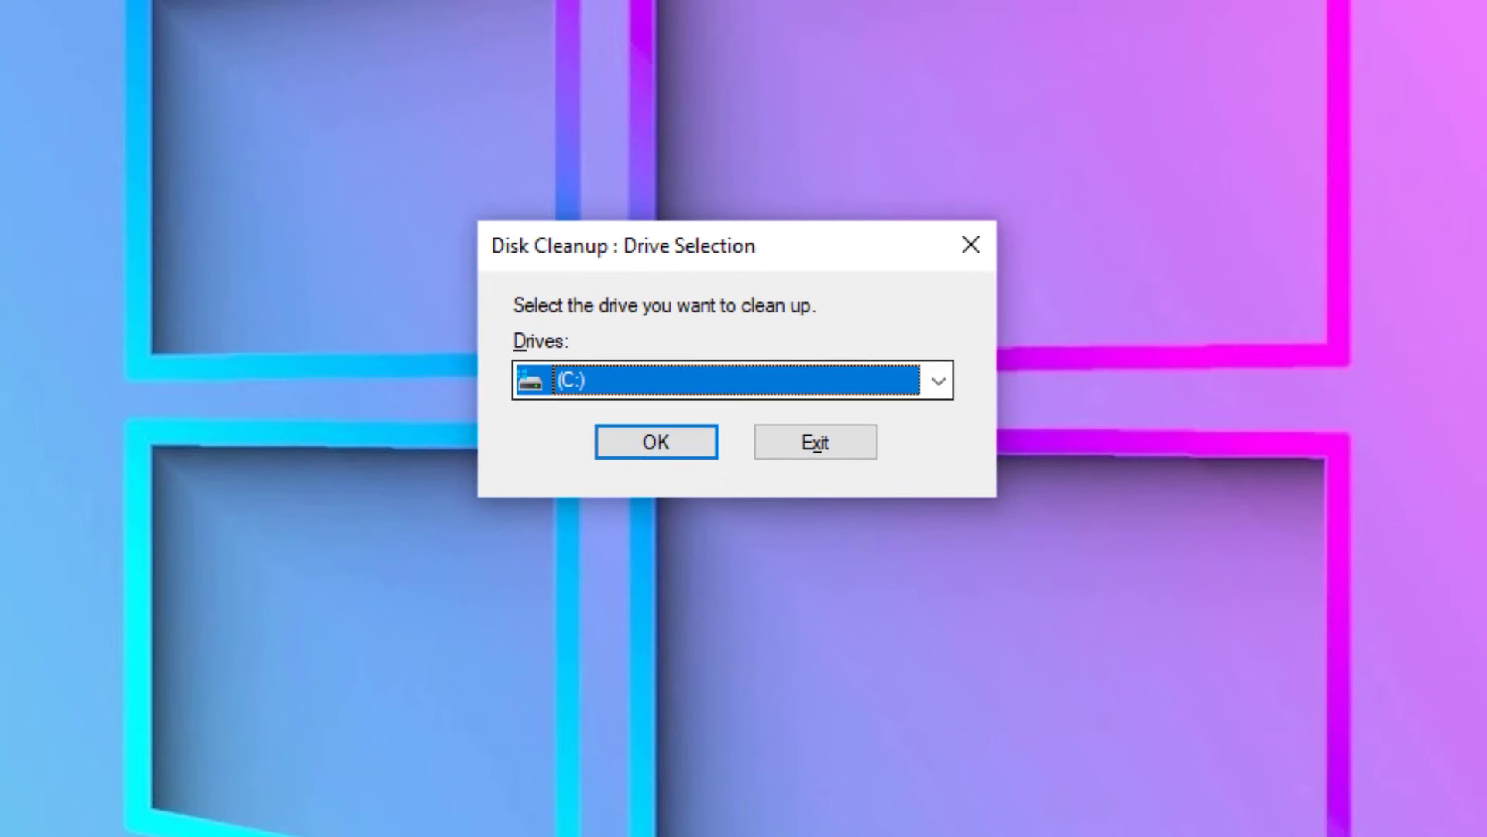
pyautogui.hotkey('alt', 'Down')
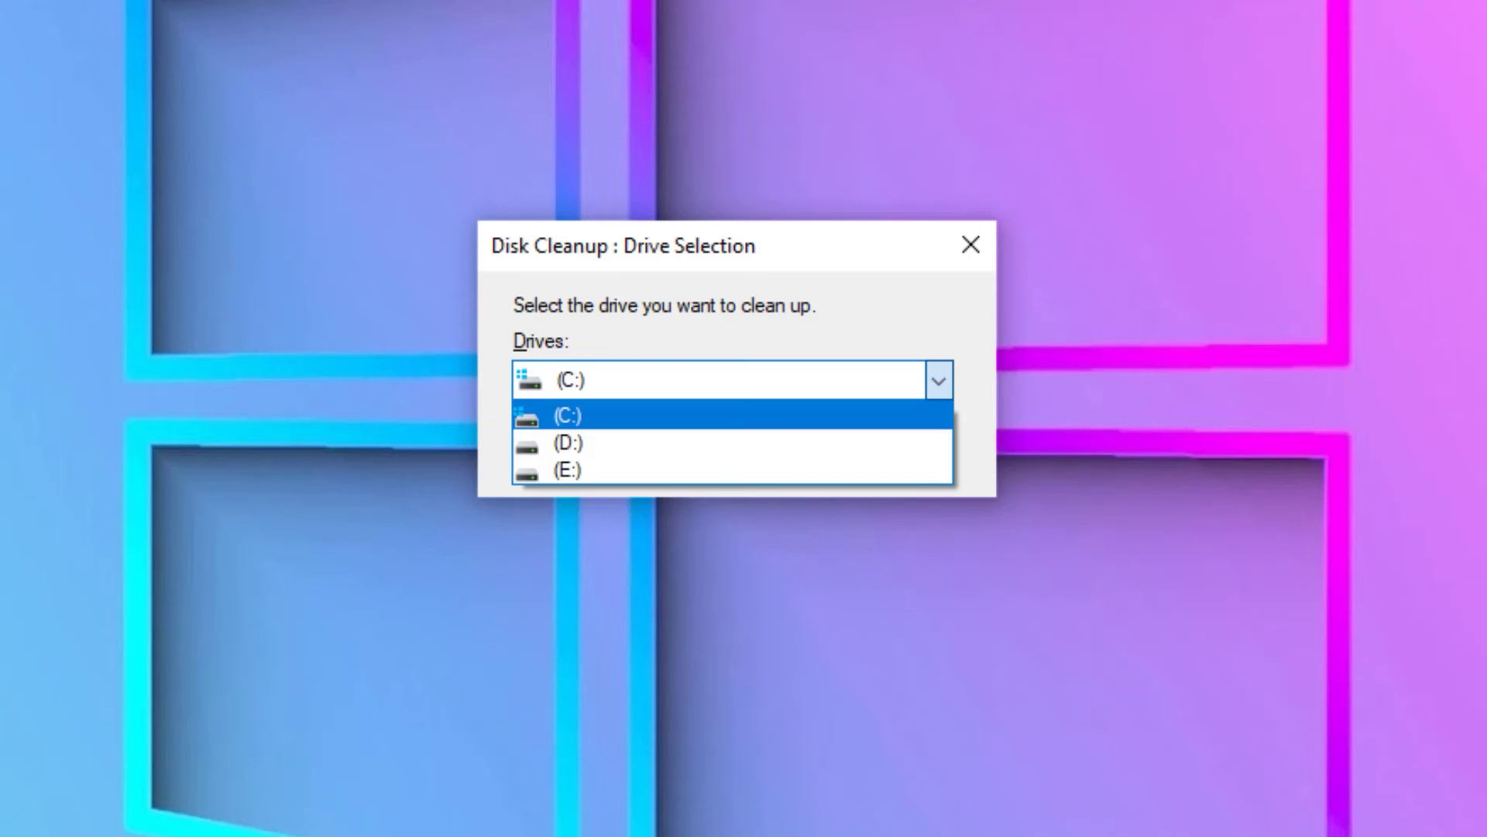
pyautogui.press('Return')
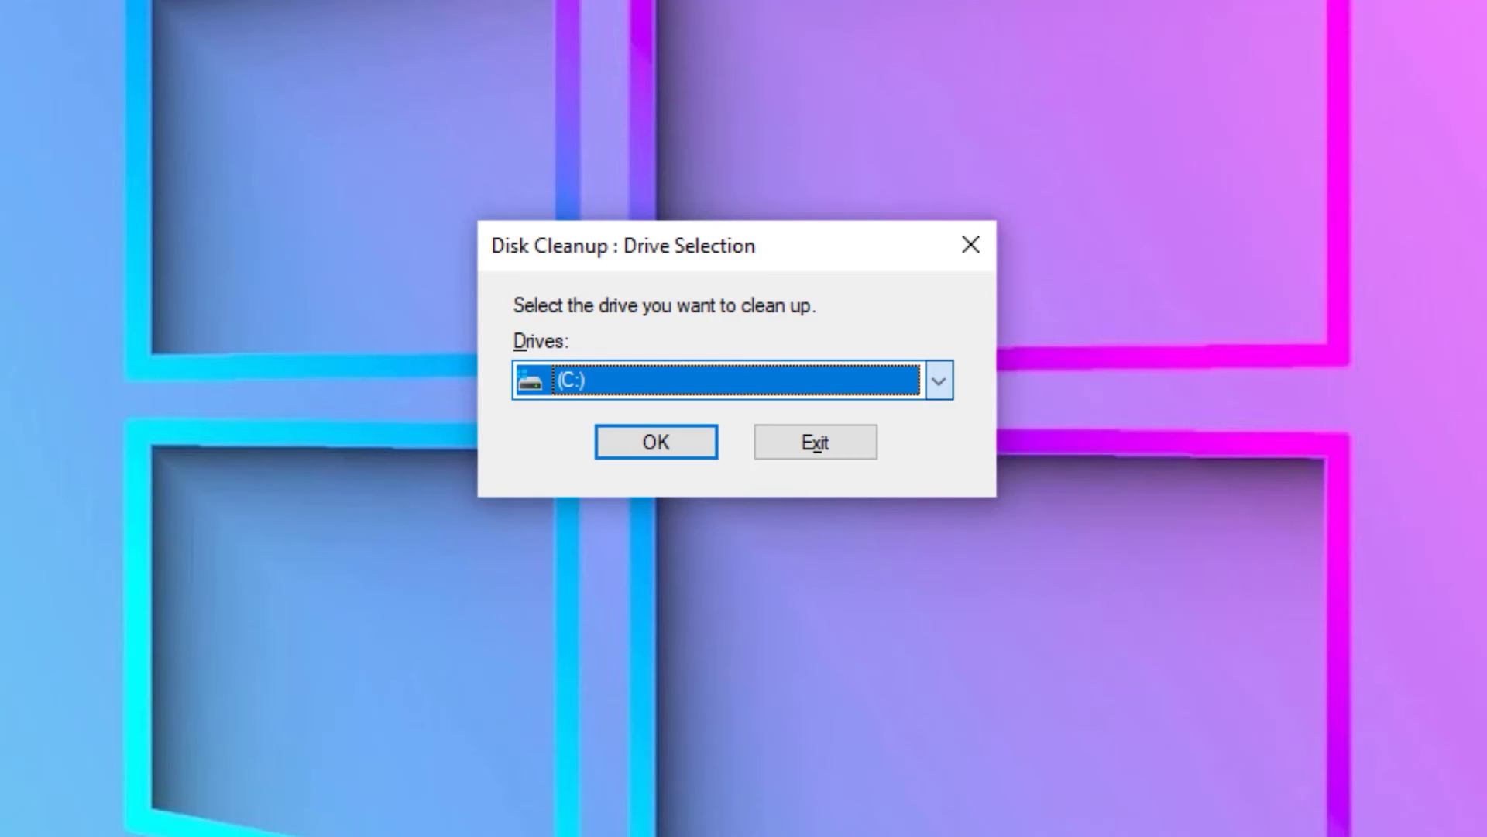
pyautogui.press('Tab')
pyautogui.press('Return')
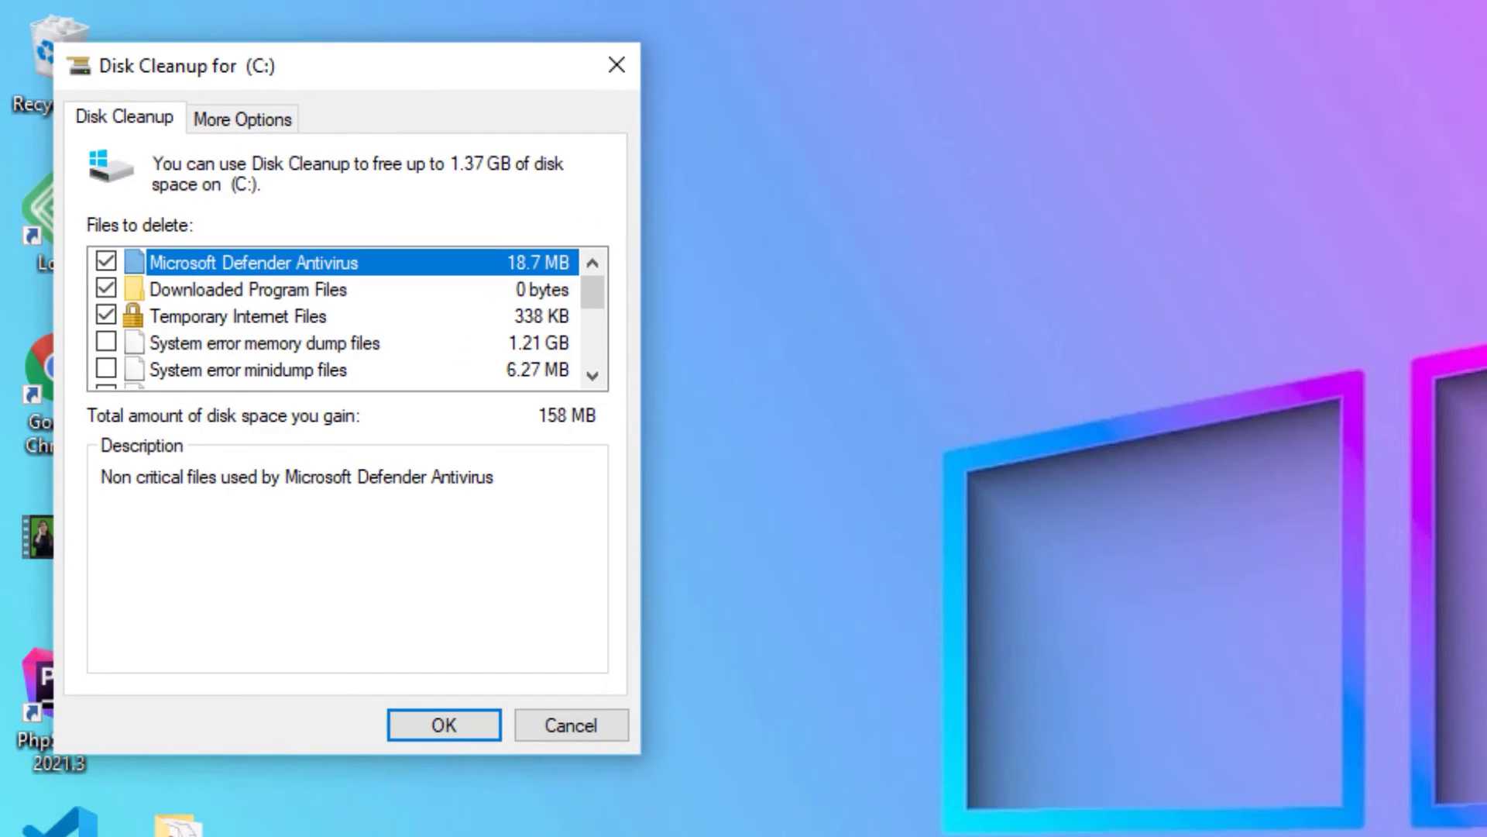
# - Add the system error memory dump files to the cleanup selection and permanently delete all selected files from drive (C:)
pyautogui.click(106, 342)
pyautogui.scroll(-2, 349, 318)
pyautogui.scroll(-2, 349, 317)
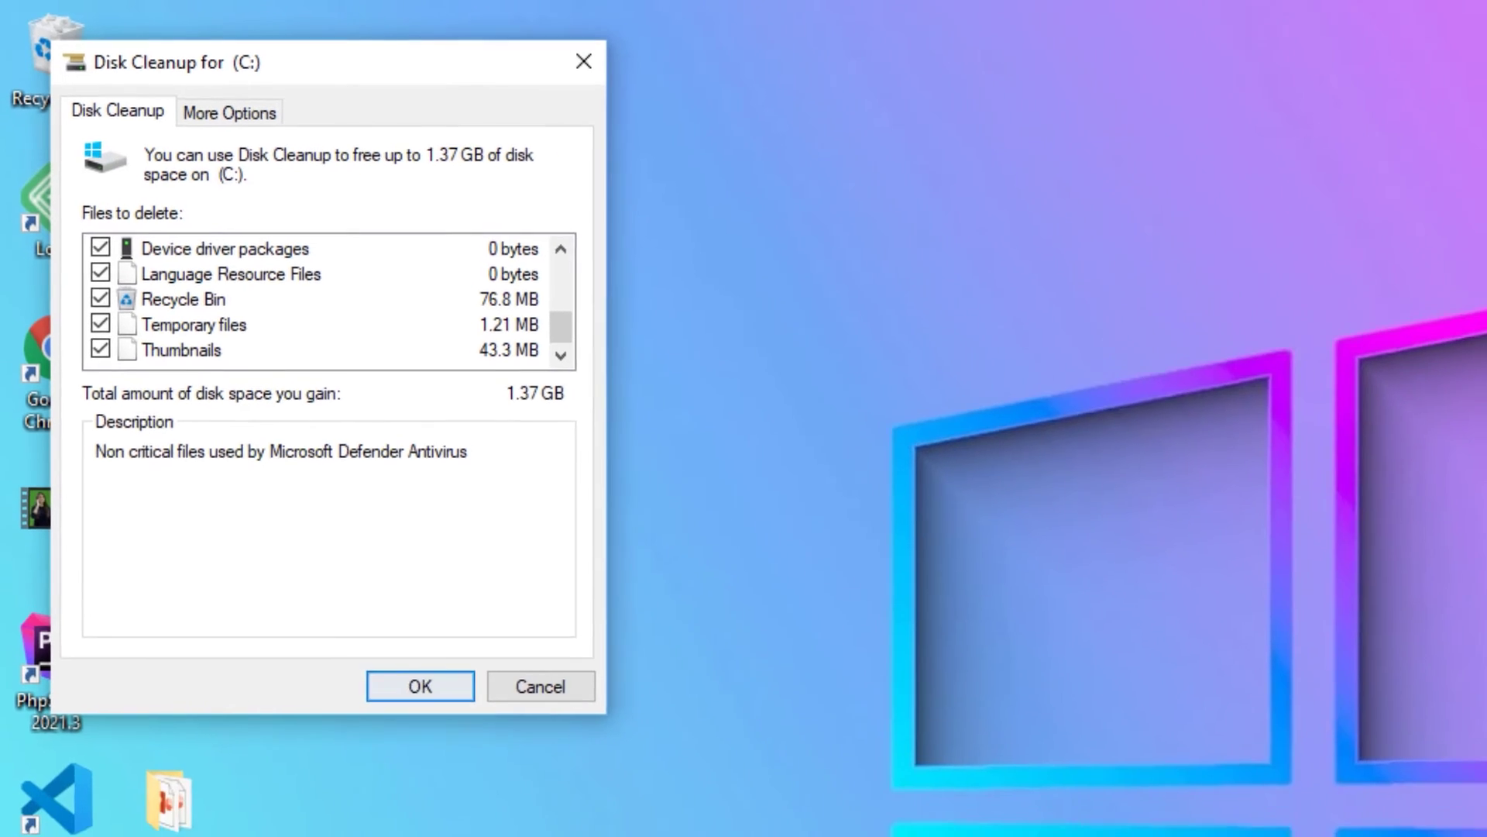
pyautogui.click(444, 725)
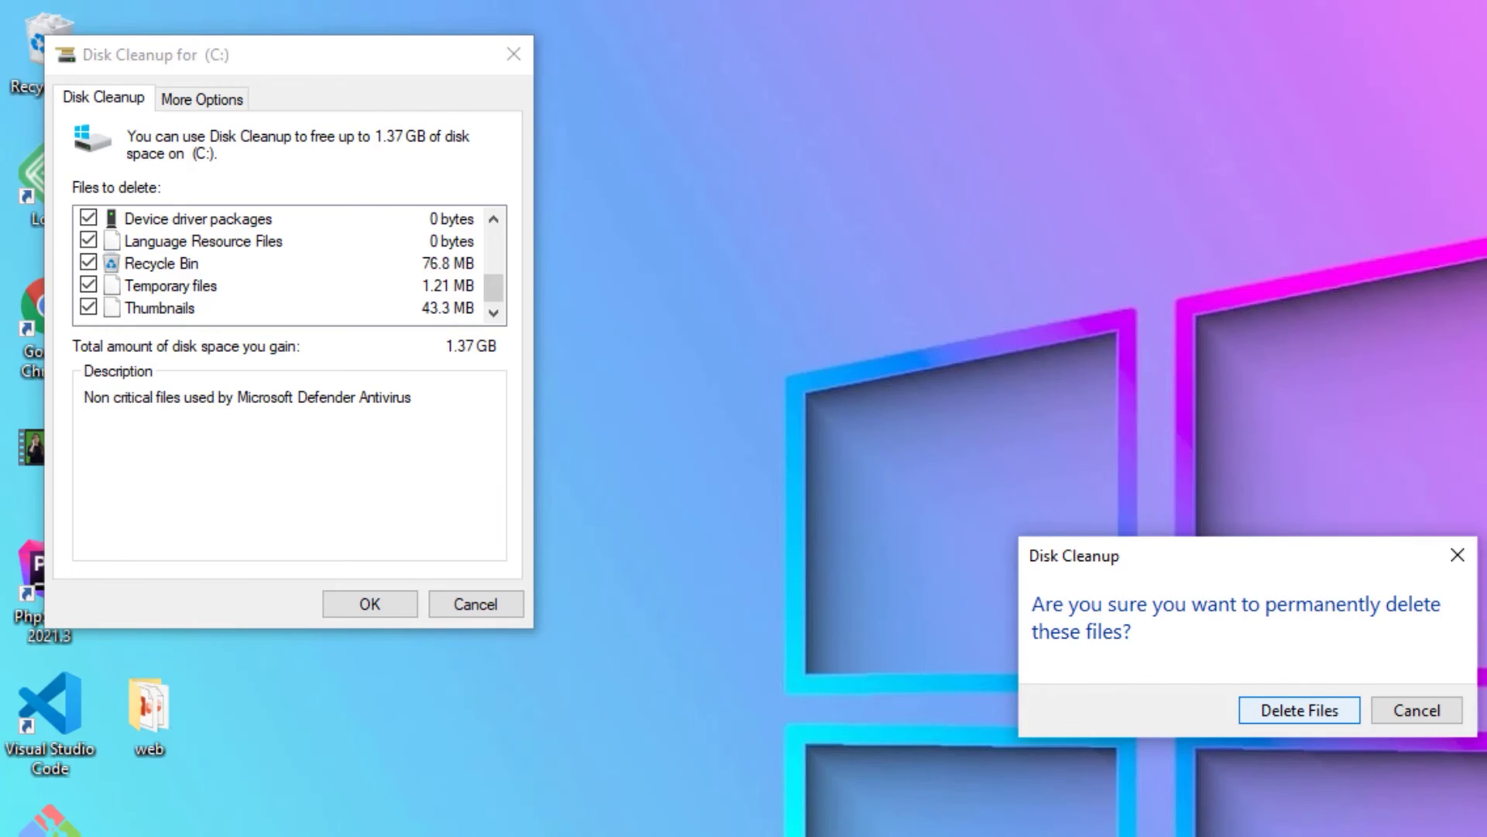
pyautogui.press('Return')
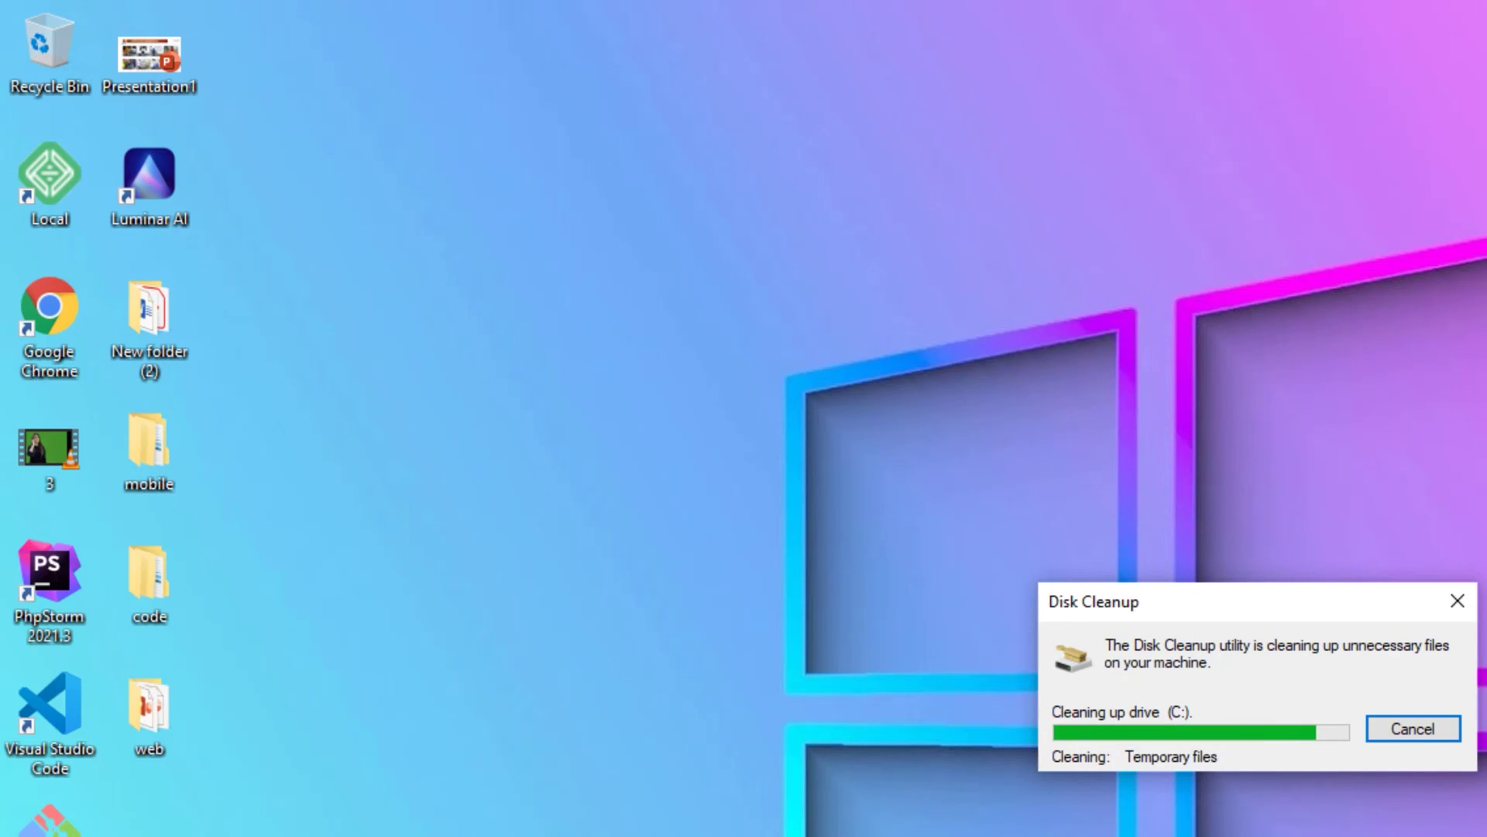